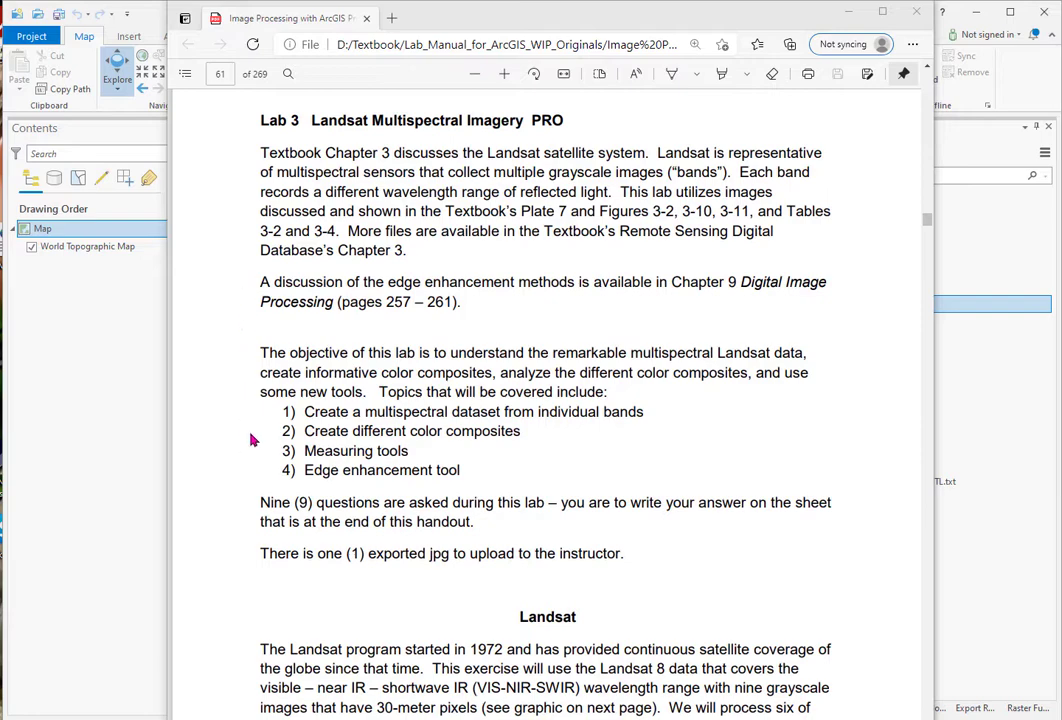
- Scroll the Lab 3 manual to Figure 3-2's six Landsat bands on page 62 and enlarge it
scroll(252, 440, "down", 5)
scroll(252, 440, "down", 3)
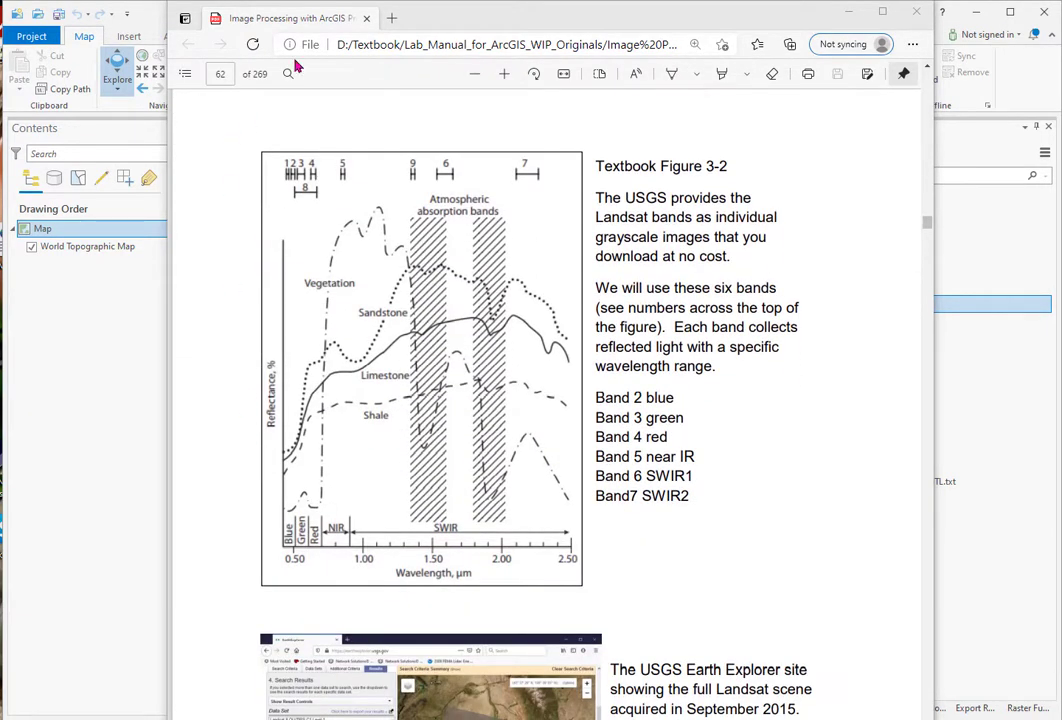
key("ctrl+plus")
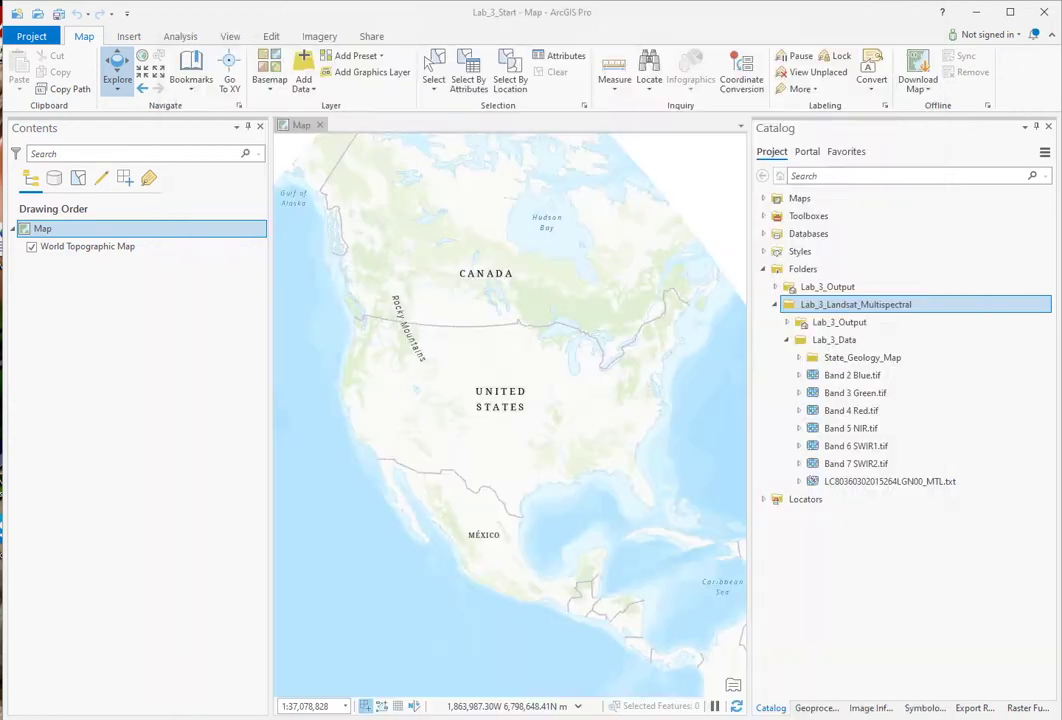
- Bring ArcGIS Pro forward and show the Lab_3_Data folder in a file window
left_click(70, 350)
key("alt+Tab")
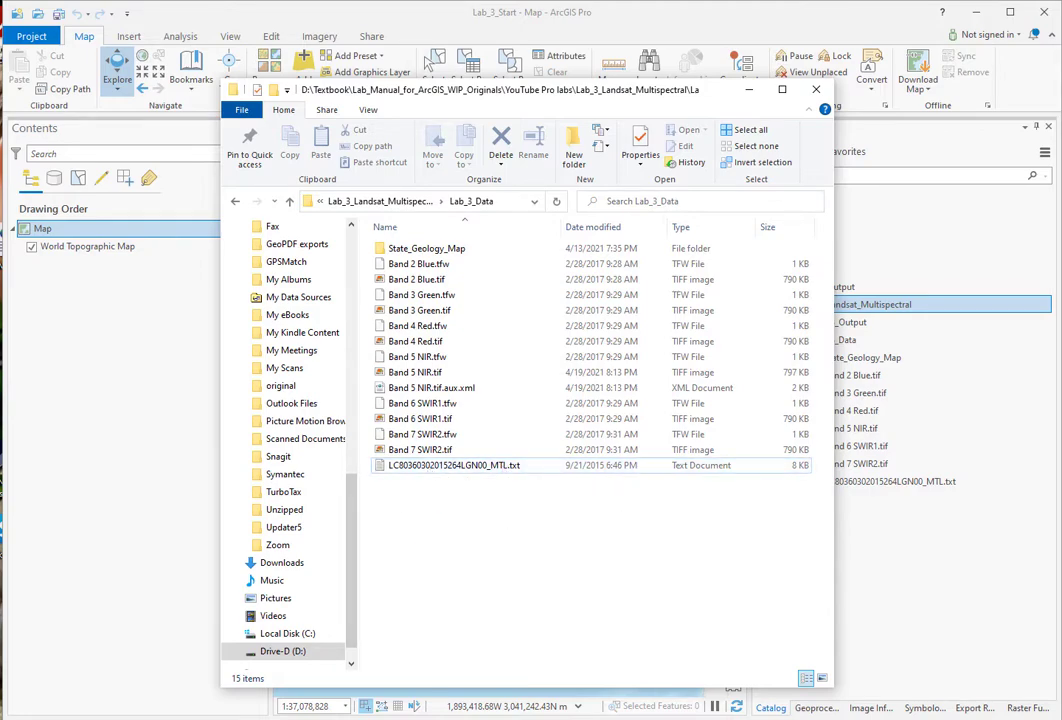
double_click(454, 465)
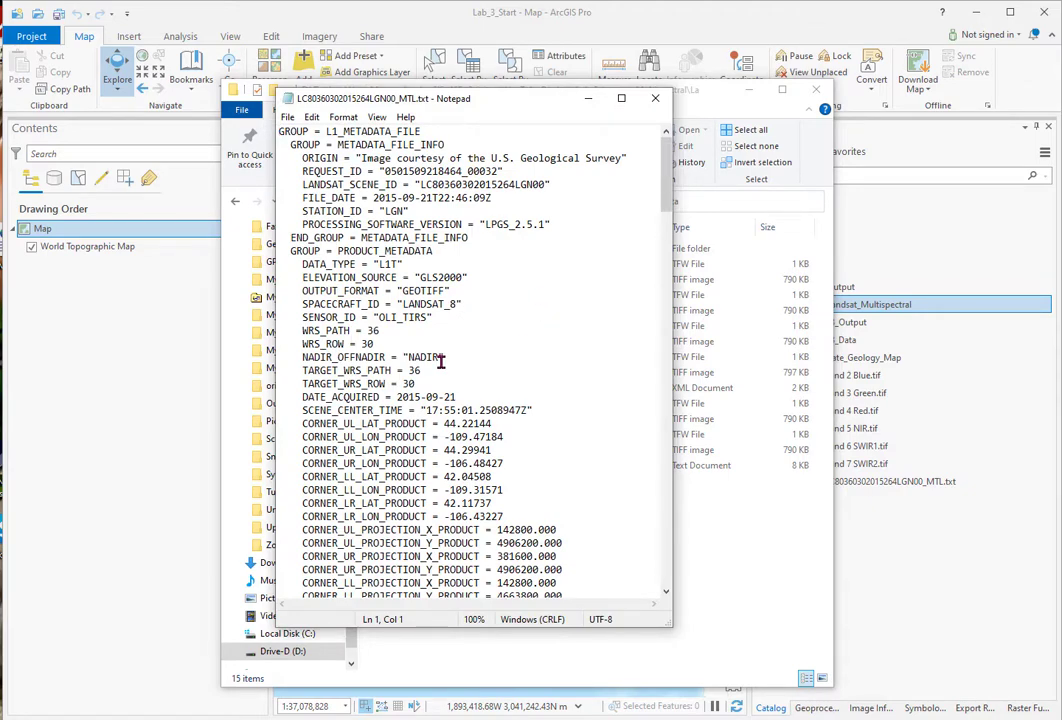
scroll(466, 420, "down", 4)
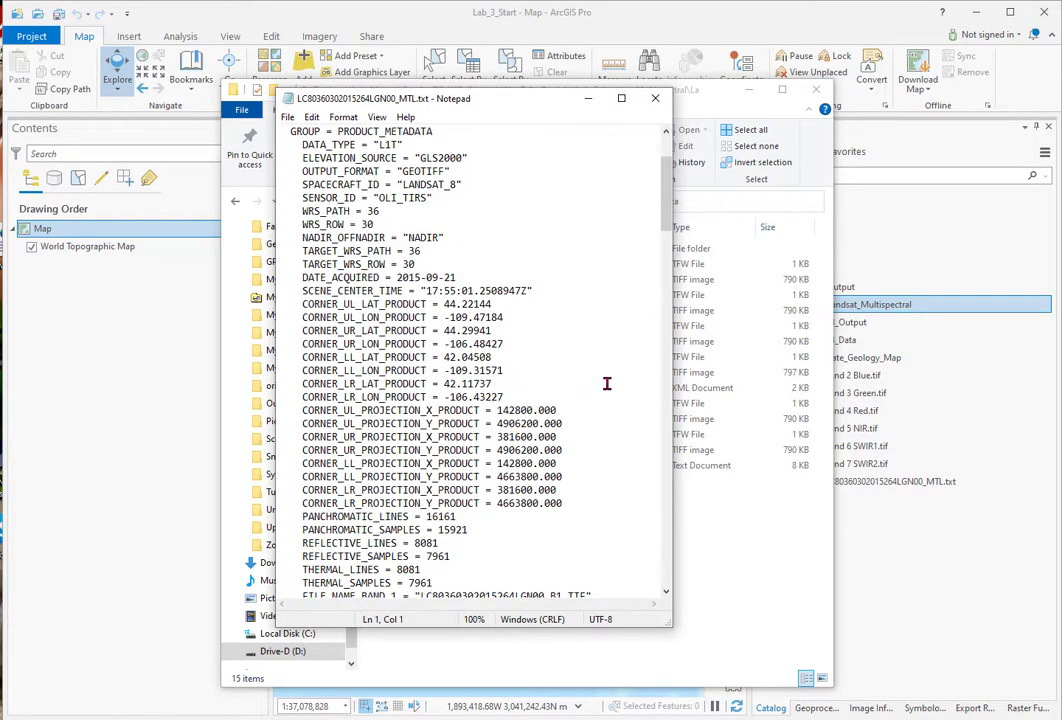
left_click_drag(667, 218, 668, 322)
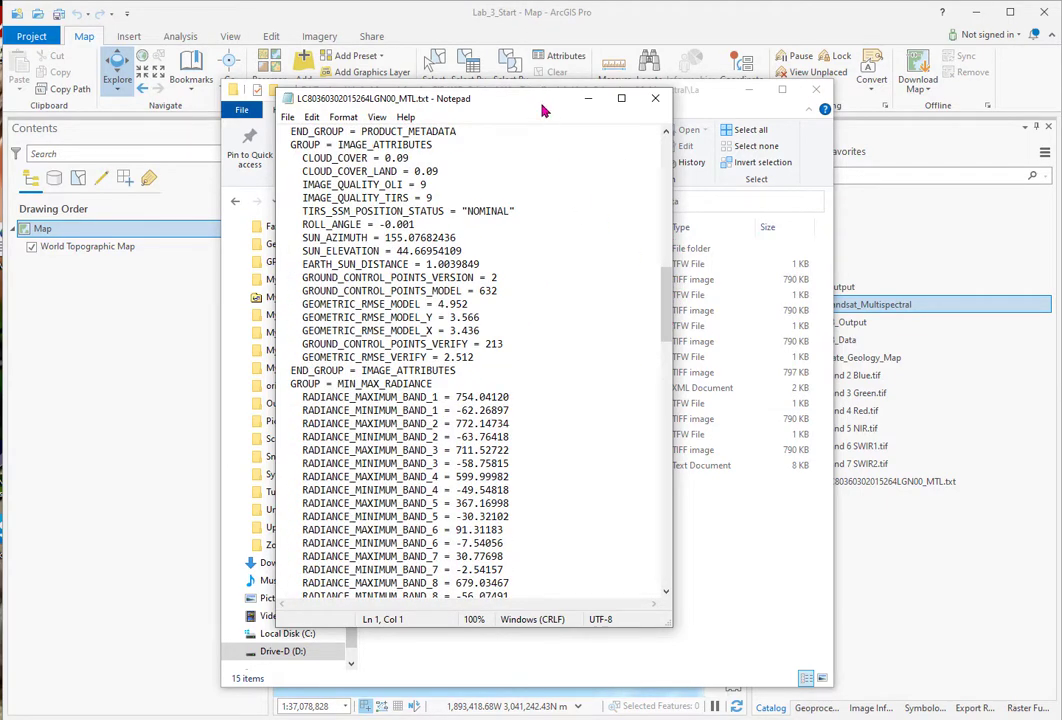
left_click_drag(543, 108, 0, 95)
left_click_drag(408, 86, 0, 90)
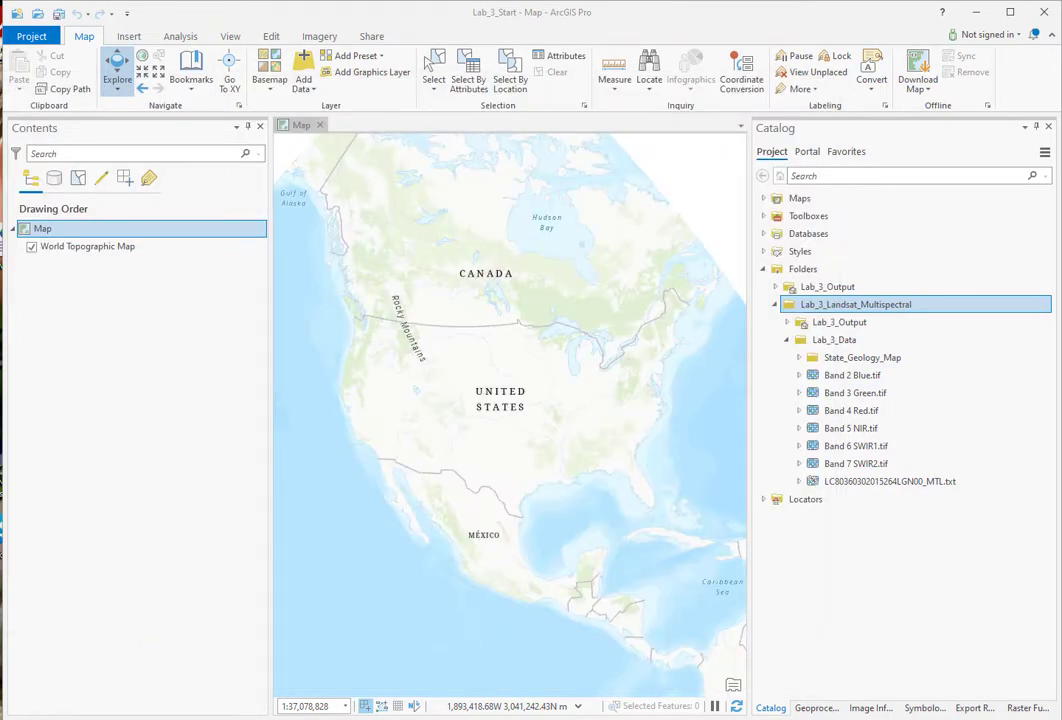
- Add Band 2 Blue.tif through Band 7 SWIR2.tif from Catalog to the map
left_click(840, 375)
left_click(845, 464, "shift")
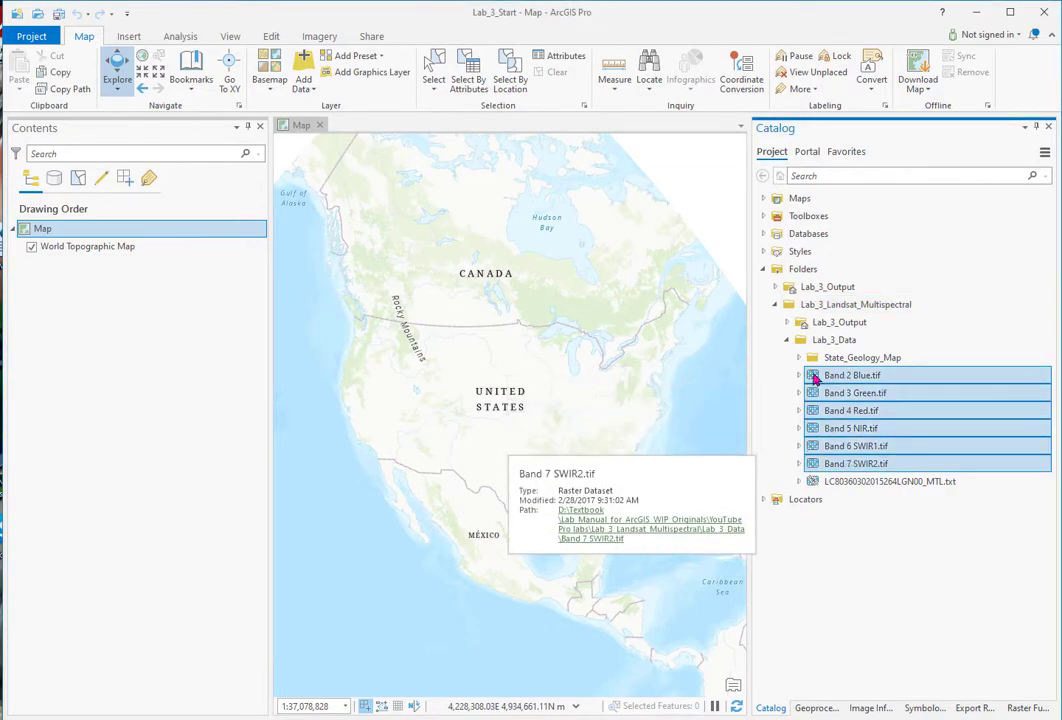
left_click_drag(813, 372, 142, 247)
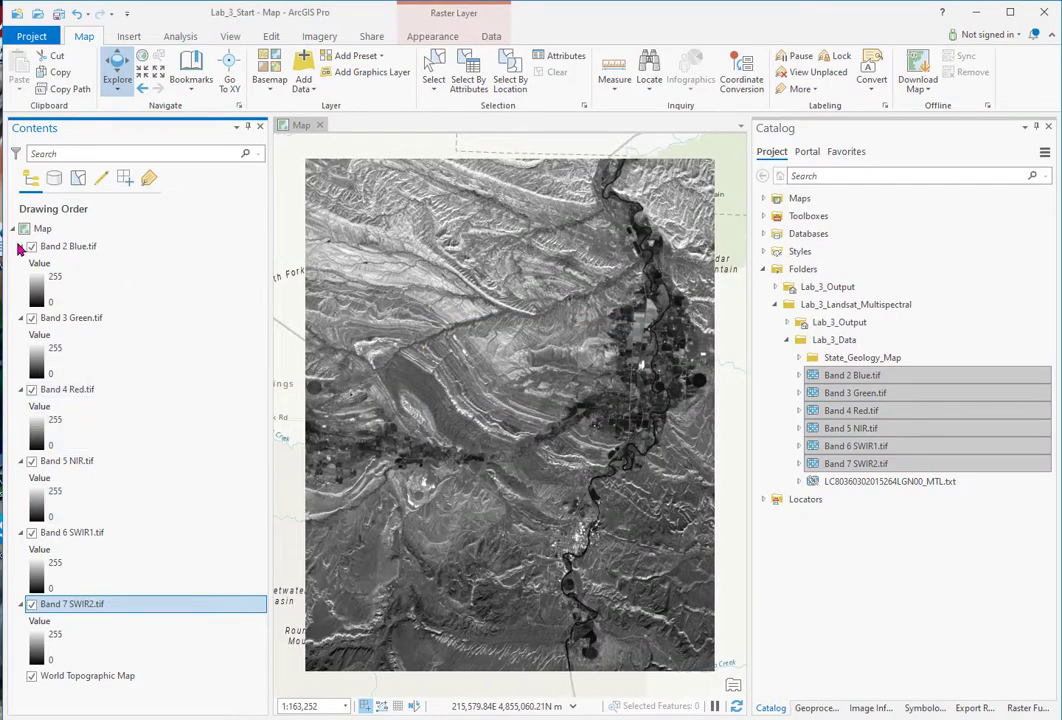
- Collapse the legends of all six band layers in Contents
left_click(21, 246)
left_click(21, 264)
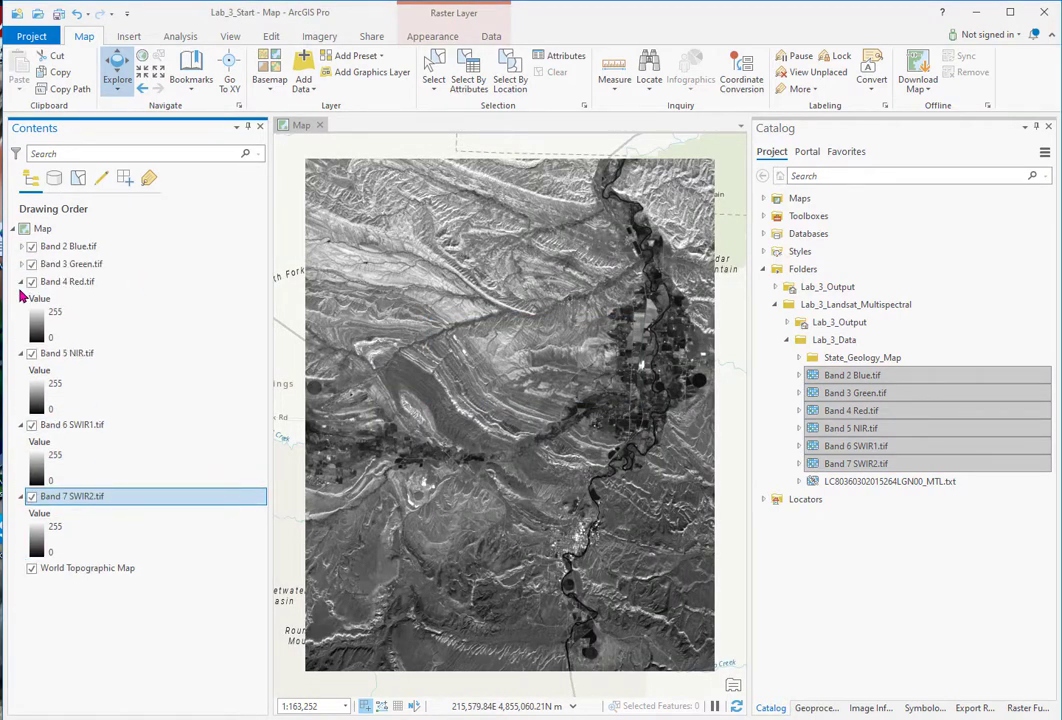
left_click(21, 282)
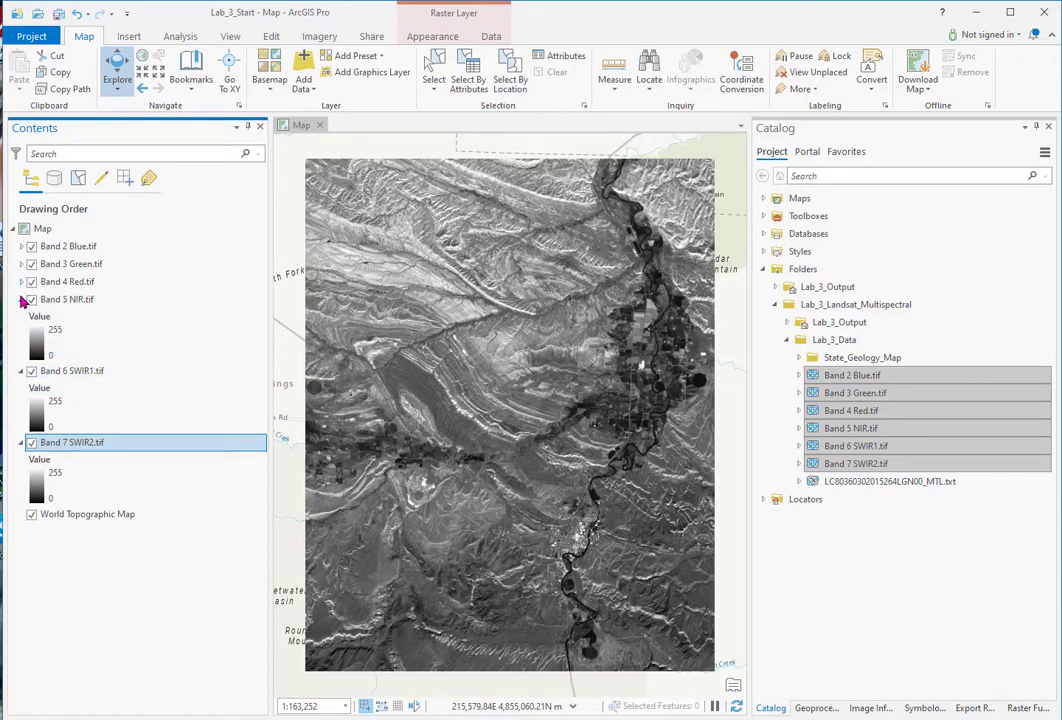
left_click(21, 300)
left_click(21, 318)
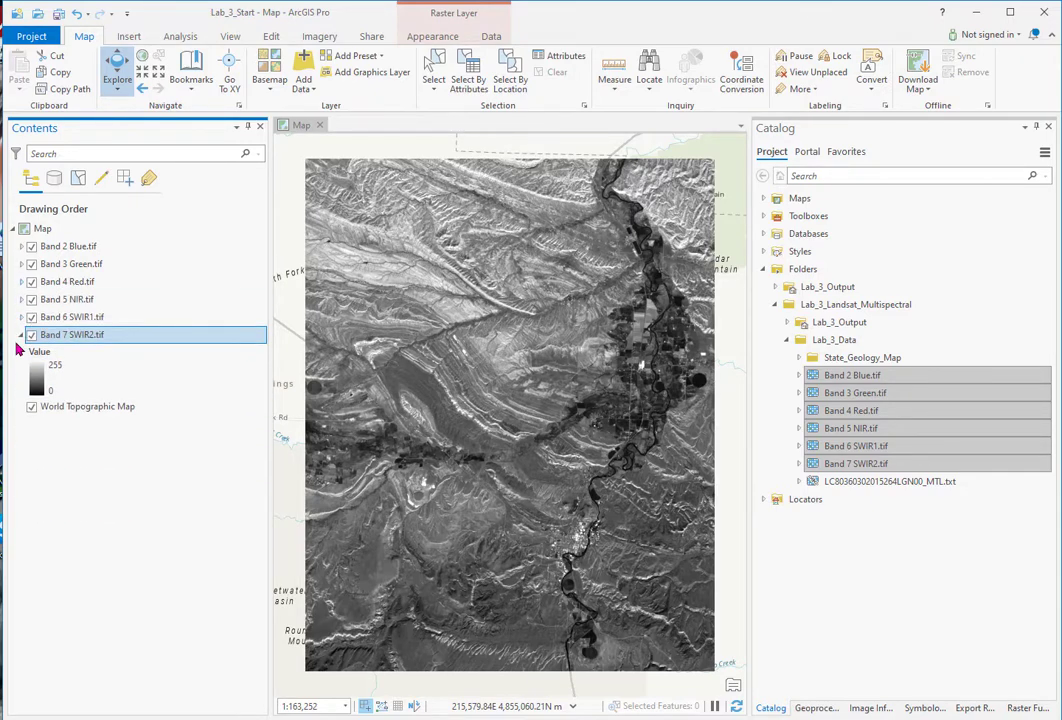
left_click(22, 336)
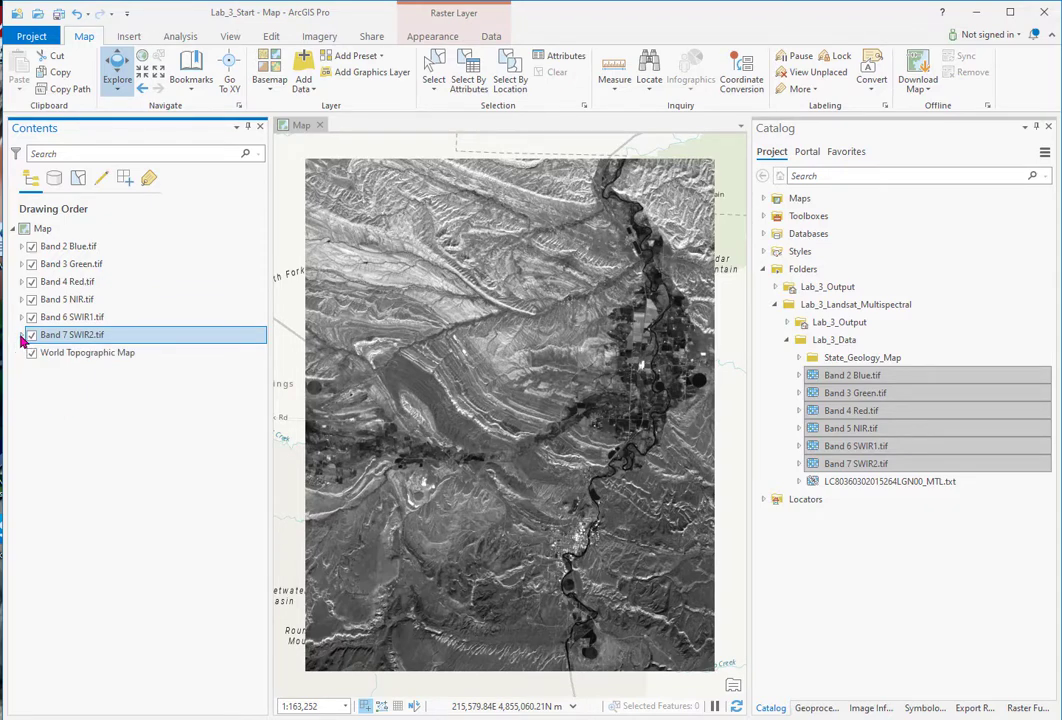
- Give Band 4 Red.tif a Percent Clip stretch, declining the statistics calculation
right_click(58, 287)
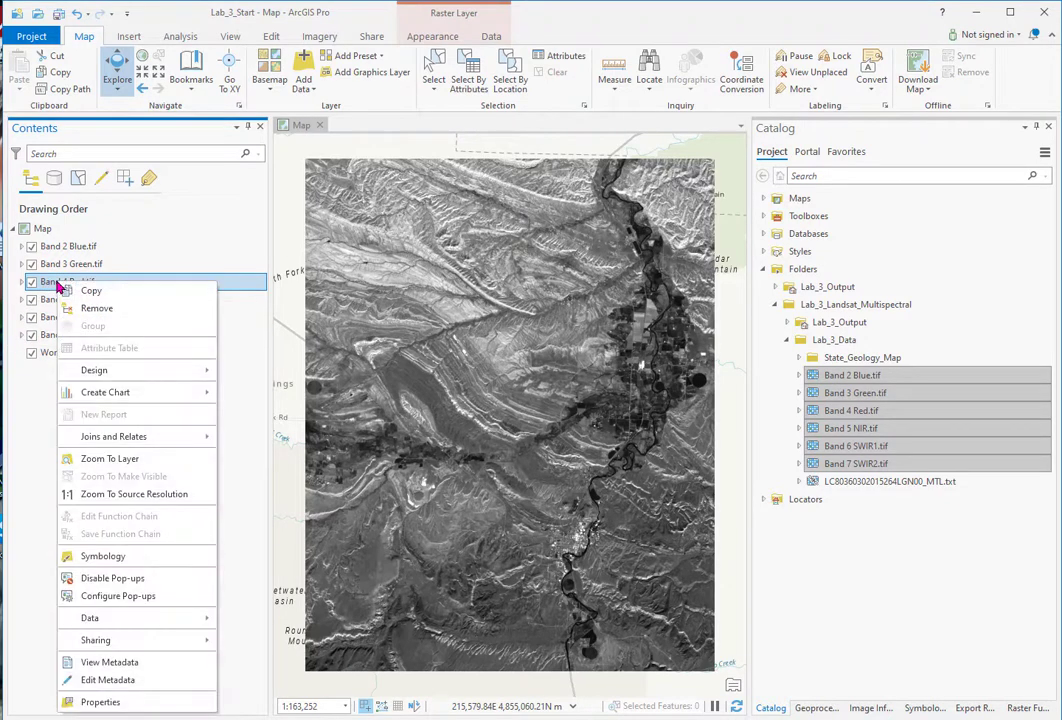
left_click(103, 556)
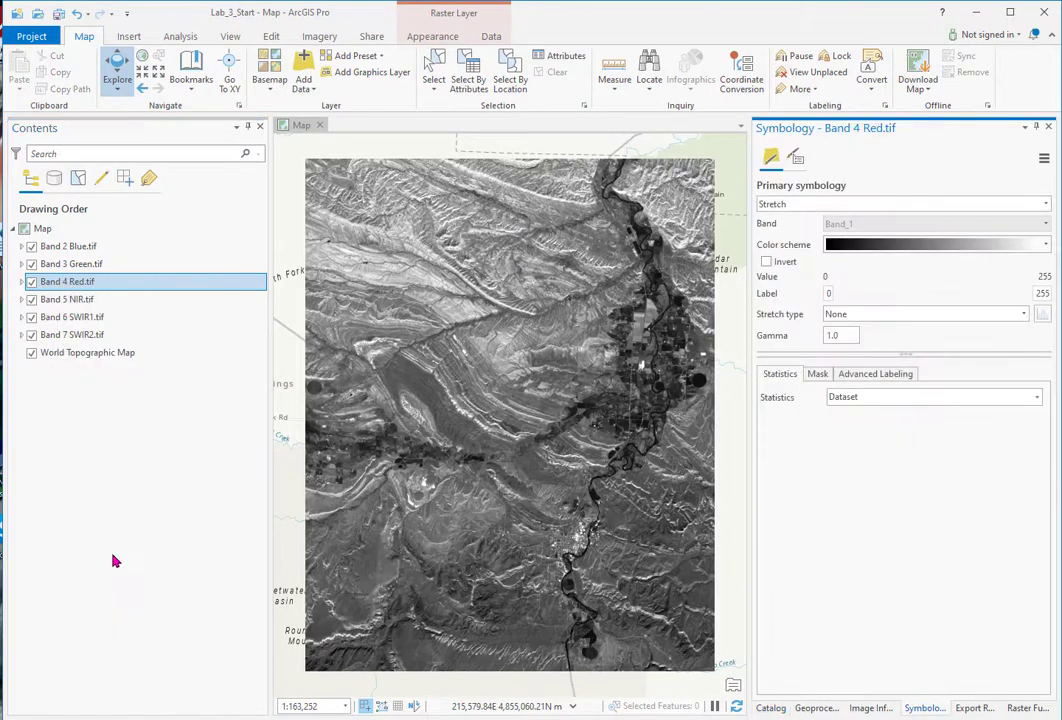
left_click(1022, 316)
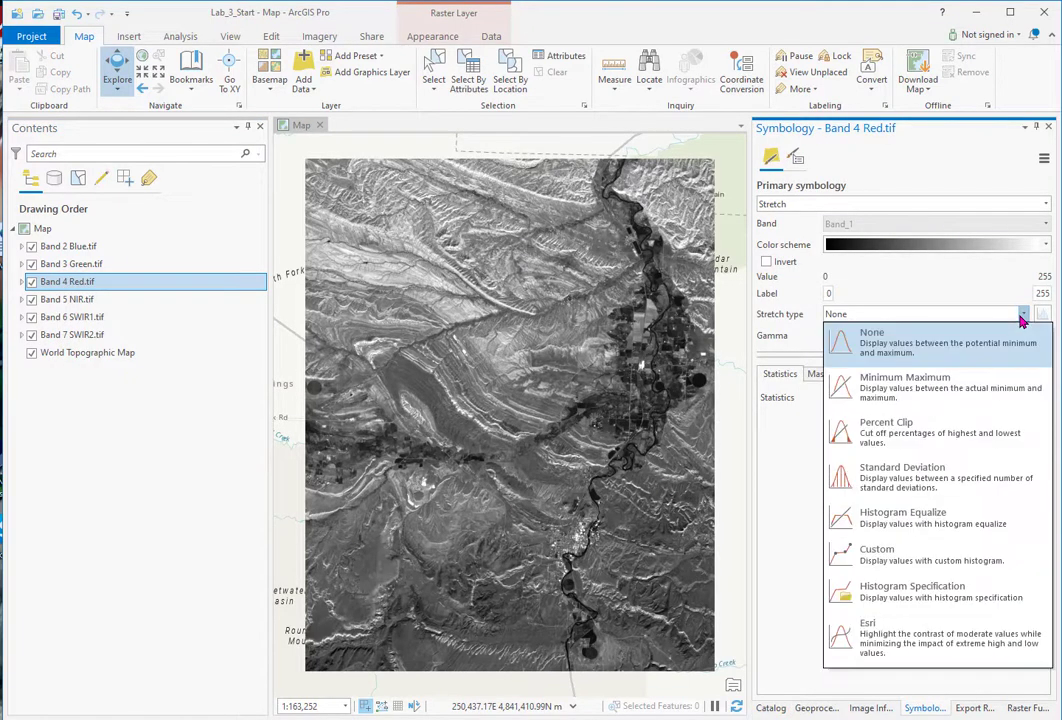
left_click(936, 441)
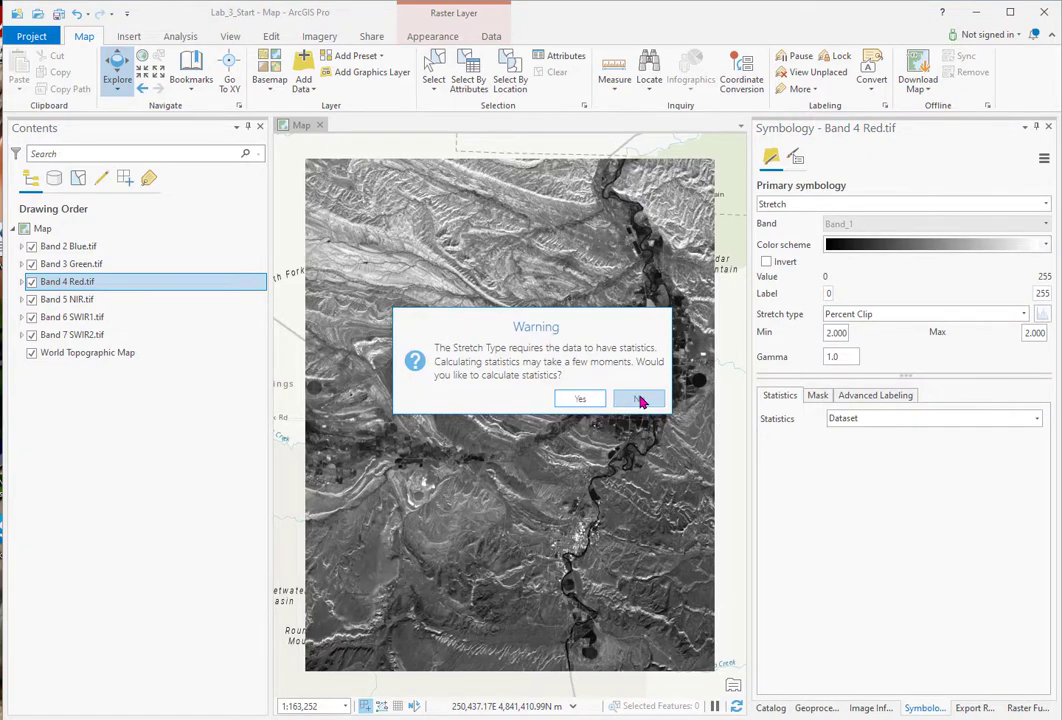
left_click(641, 401)
- Give Band 5 NIR.tif a Percent Clip stretch with 2.000 minimum and maximum
left_click(82, 304)
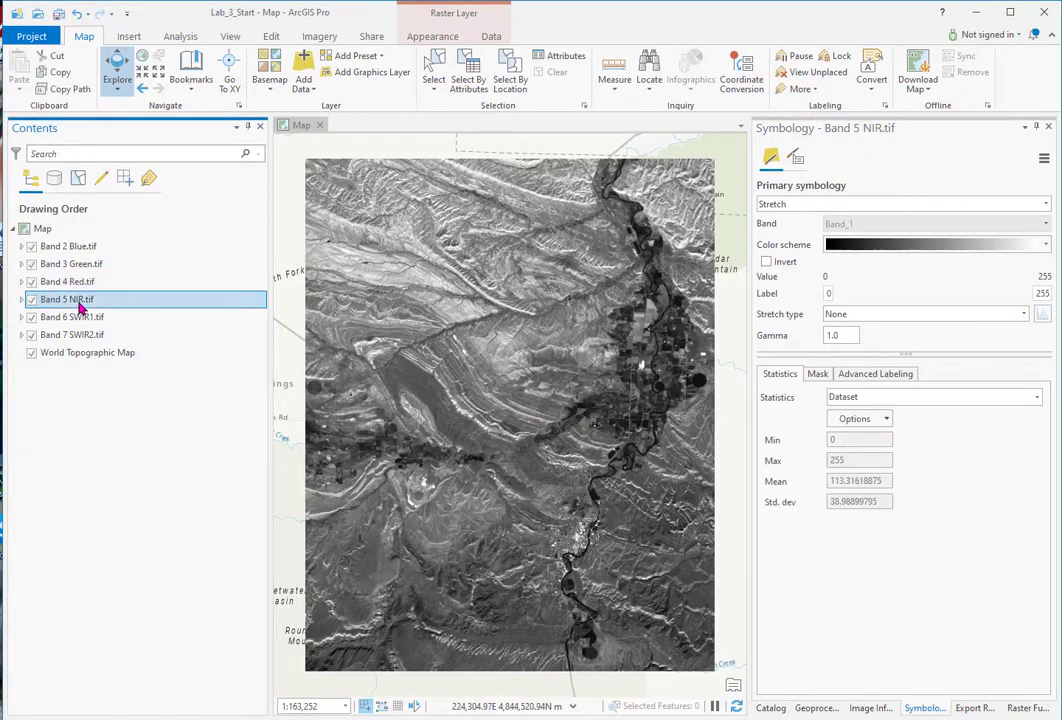
right_click(82, 302)
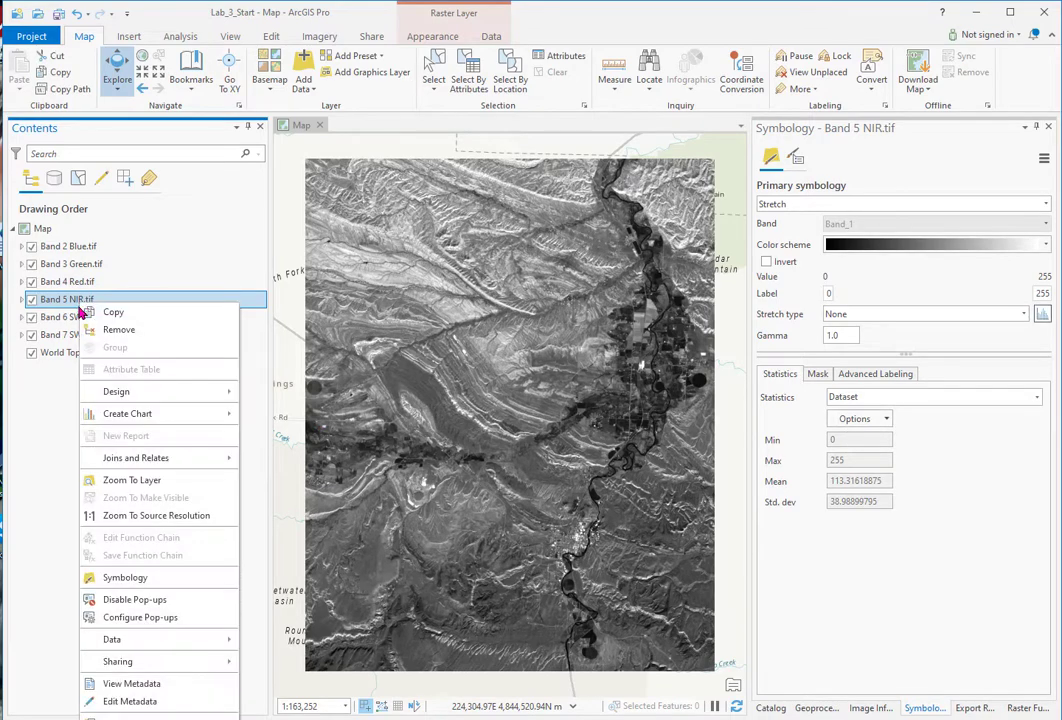
left_click(128, 579)
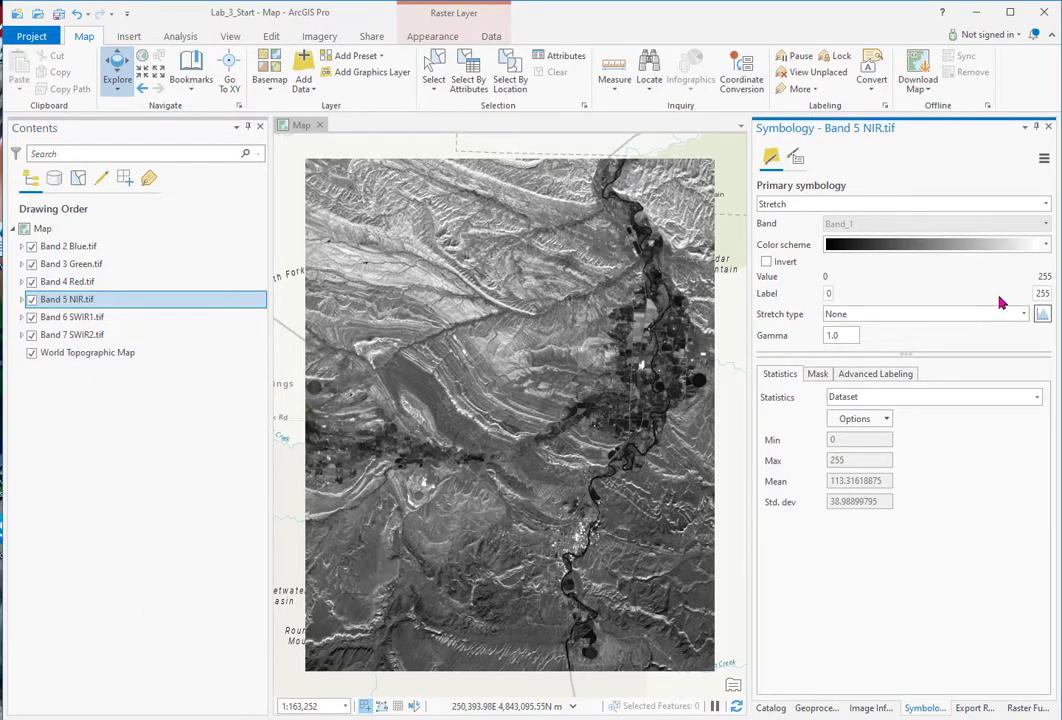
left_click(1024, 314)
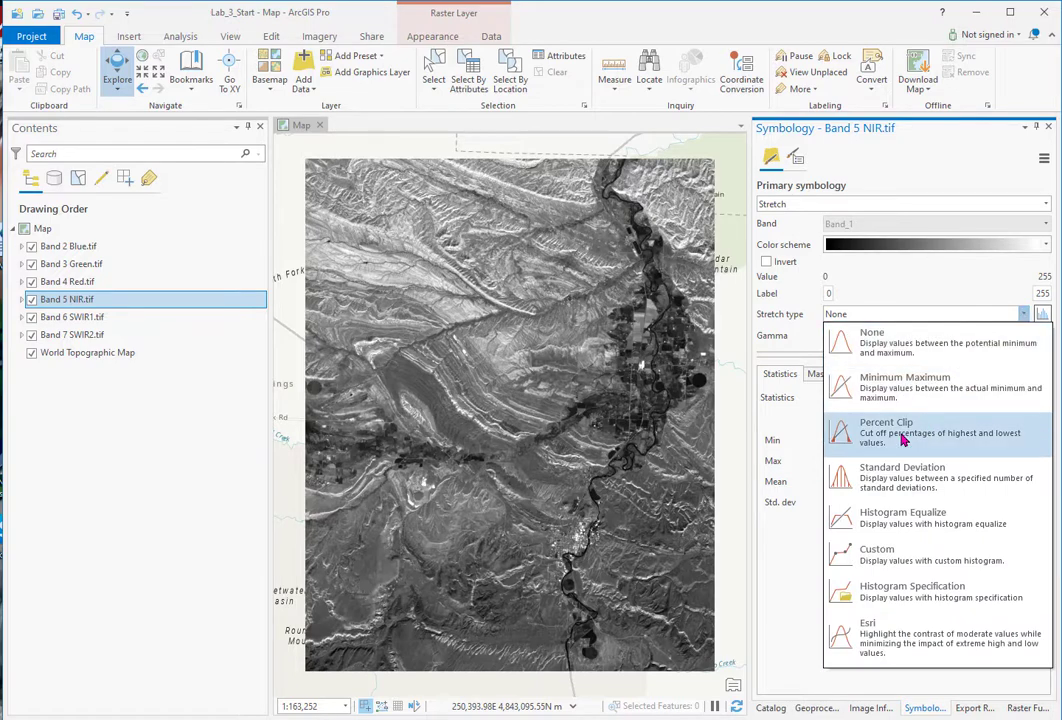
left_click(845, 436)
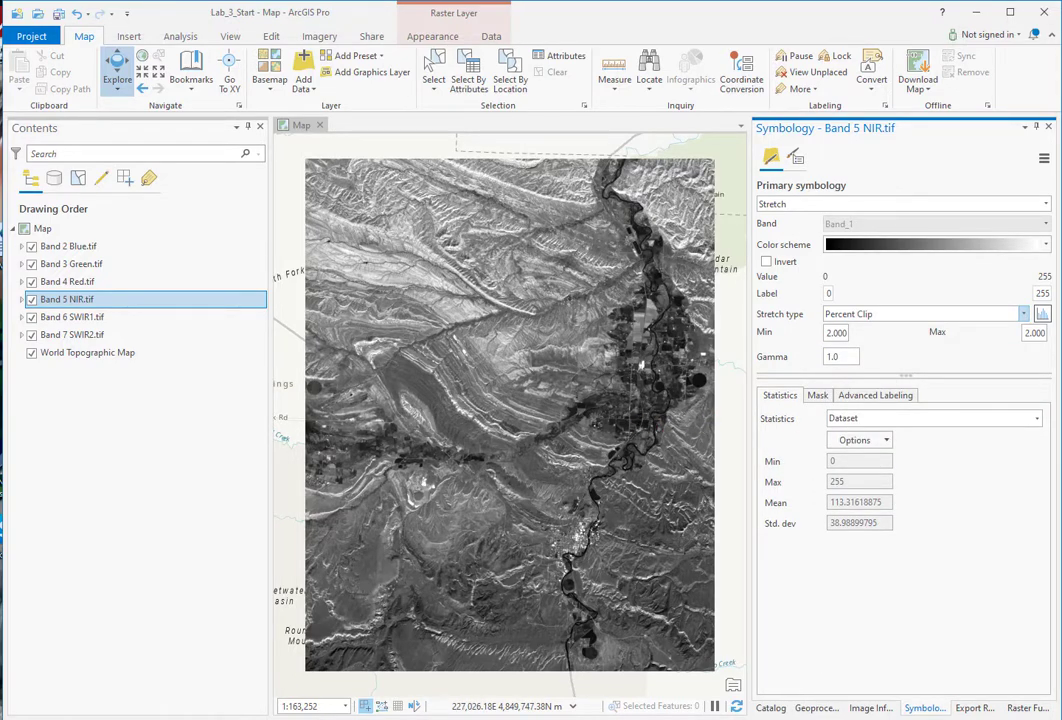
left_click_drag(0, 170, 412, 67)
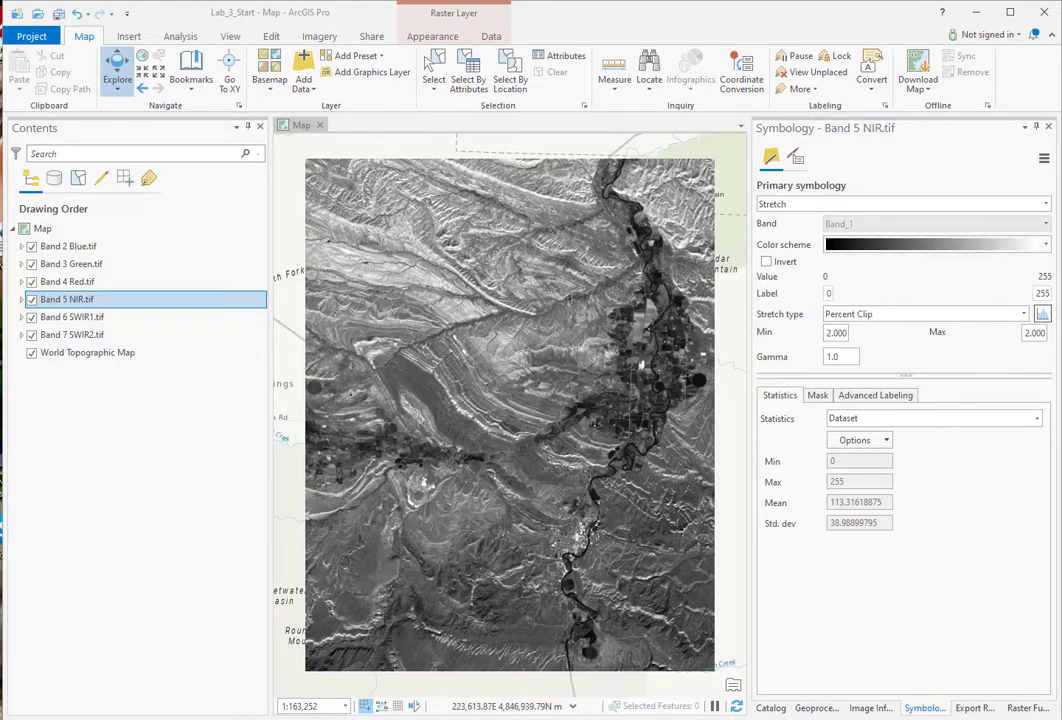
- Bring back the project folders and look over the Imagery tab's Process operations
left_click(770, 707)
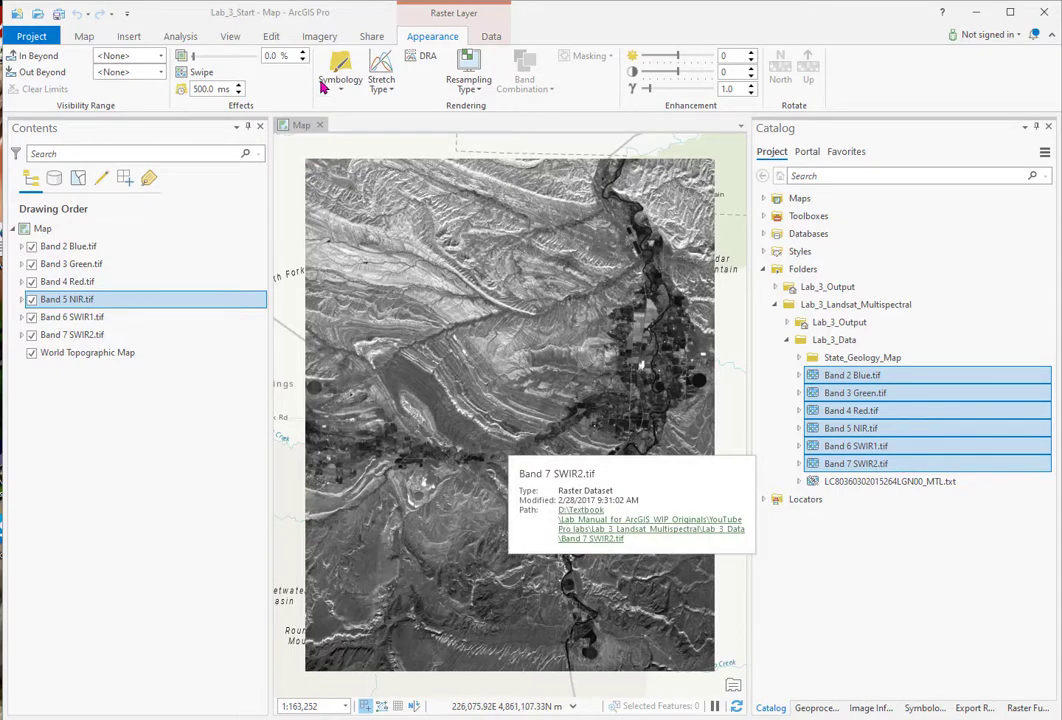
left_click(316, 37)
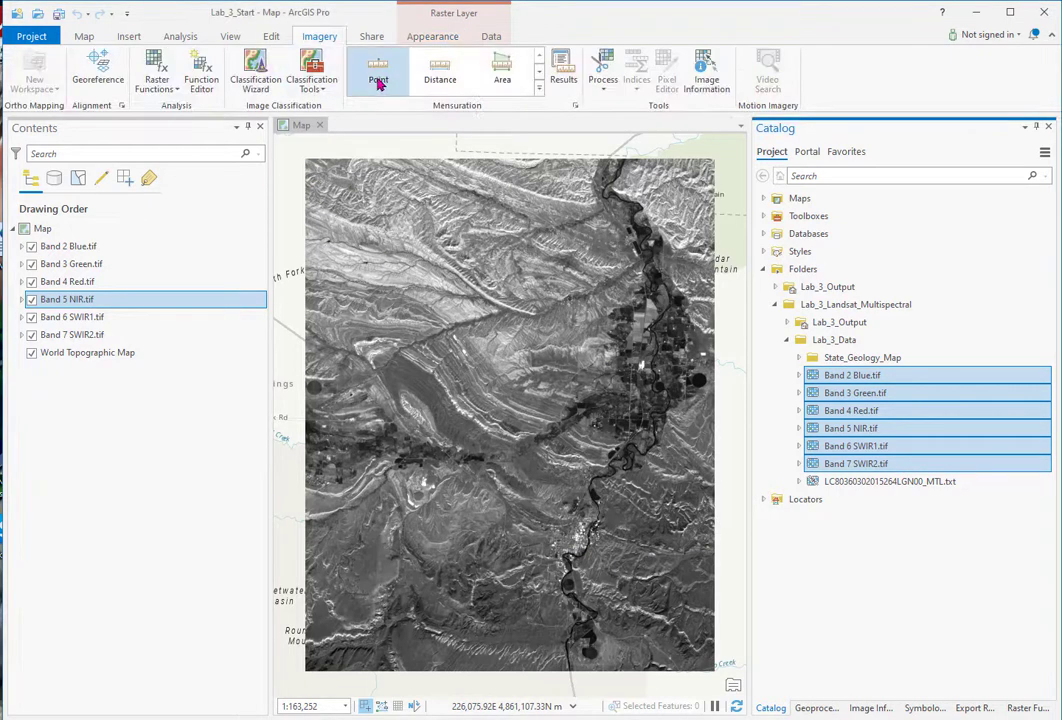
left_click(603, 84)
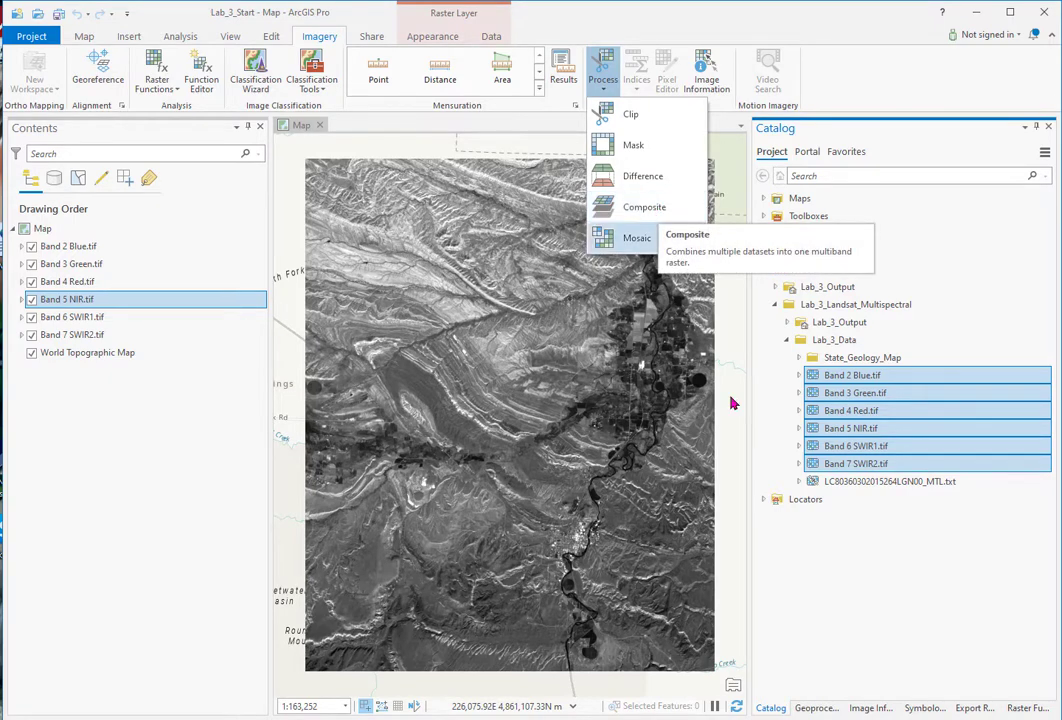
- Search geoprocessing for 'Composite' and open Composite Bands
left_click(815, 708)
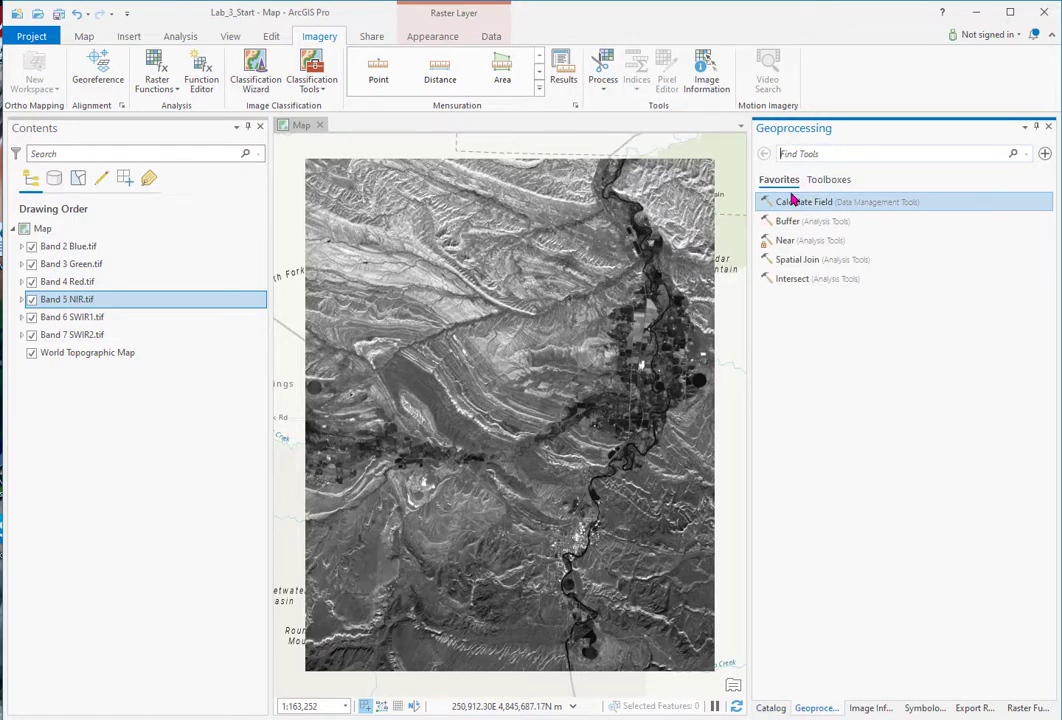
type("Composite")
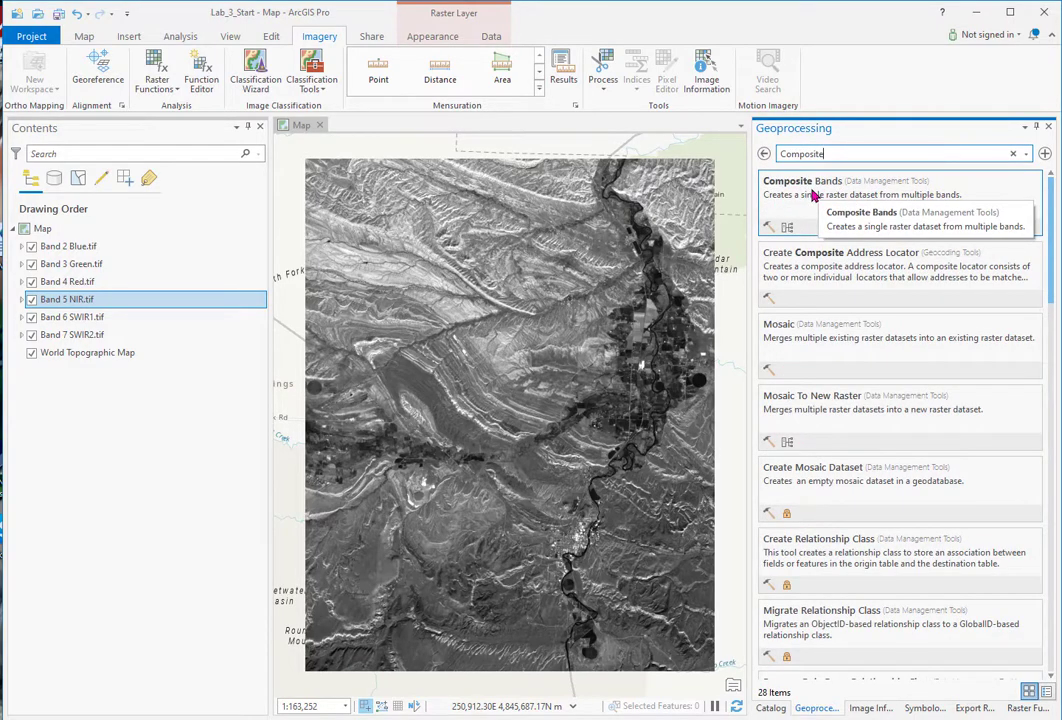
left_click(811, 197)
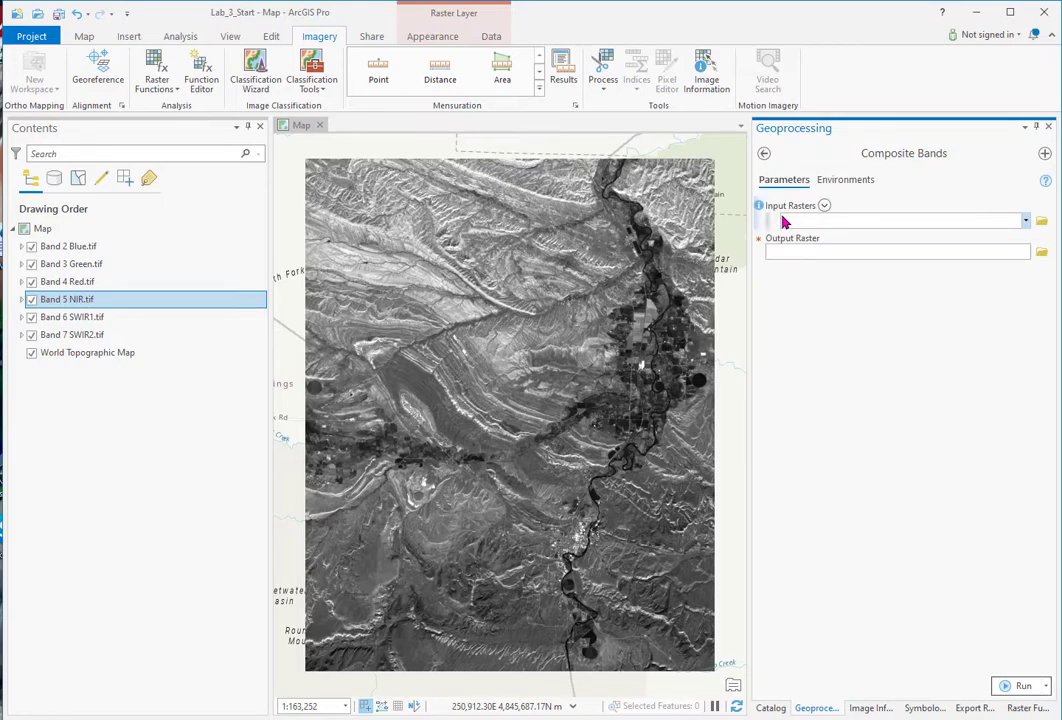
- Fill the Input Rasters with Band 2 Blue through Band 7 SWIR2, in order
left_click(1024, 222)
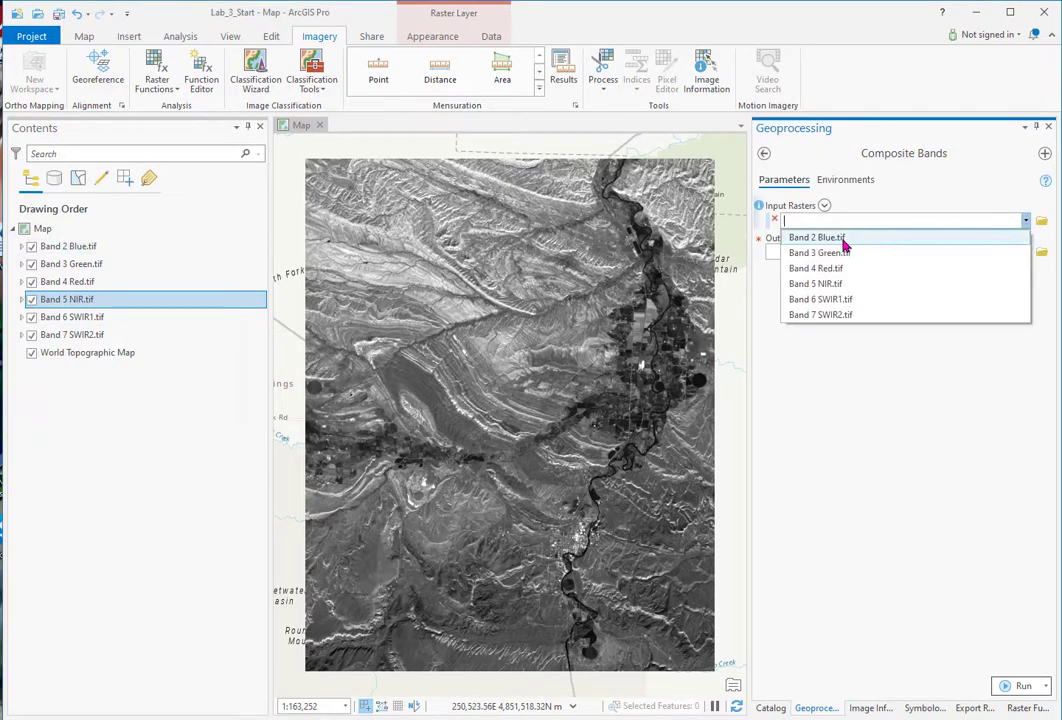
left_click(842, 238)
left_click(1025, 238)
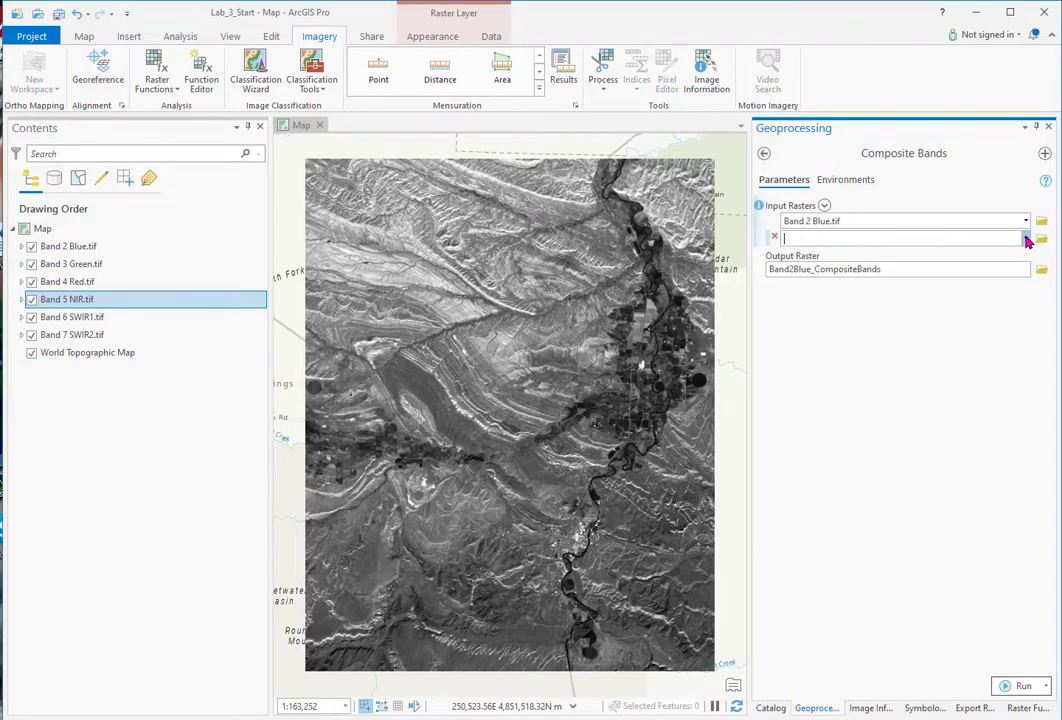
left_click(850, 271)
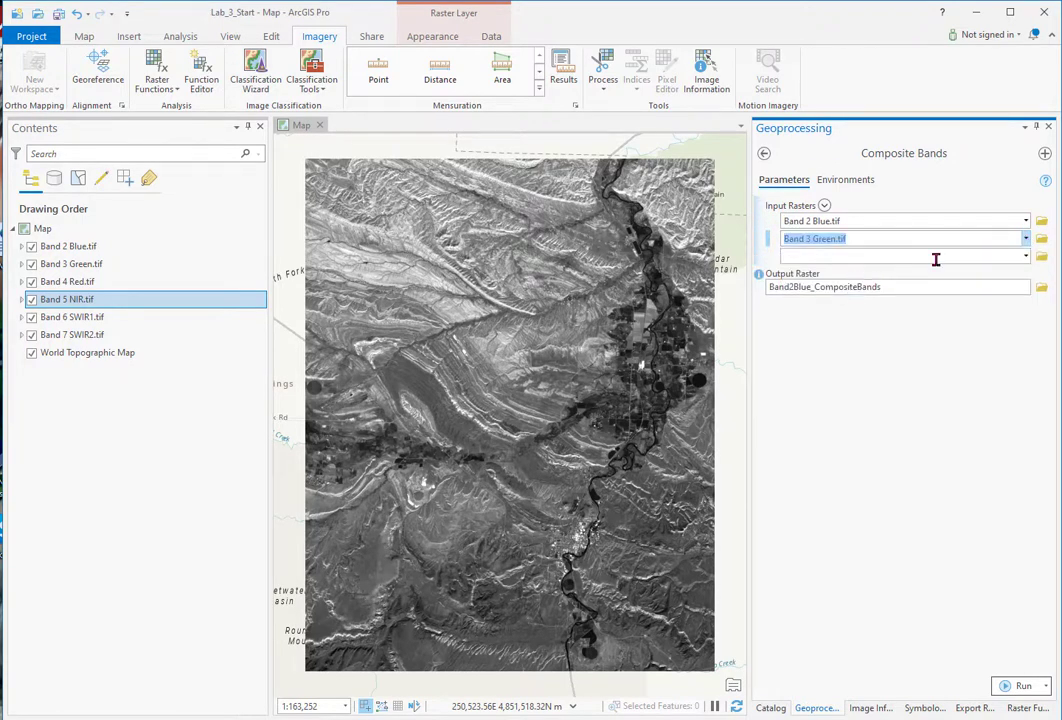
left_click(1026, 258)
left_click(851, 309)
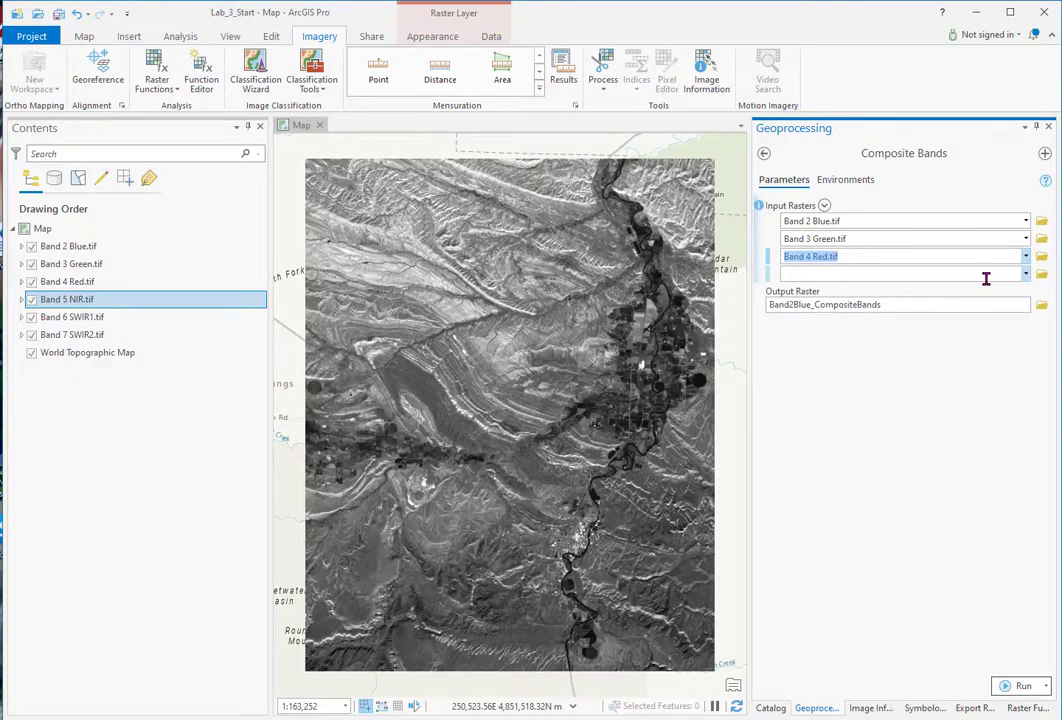
left_click(1025, 274)
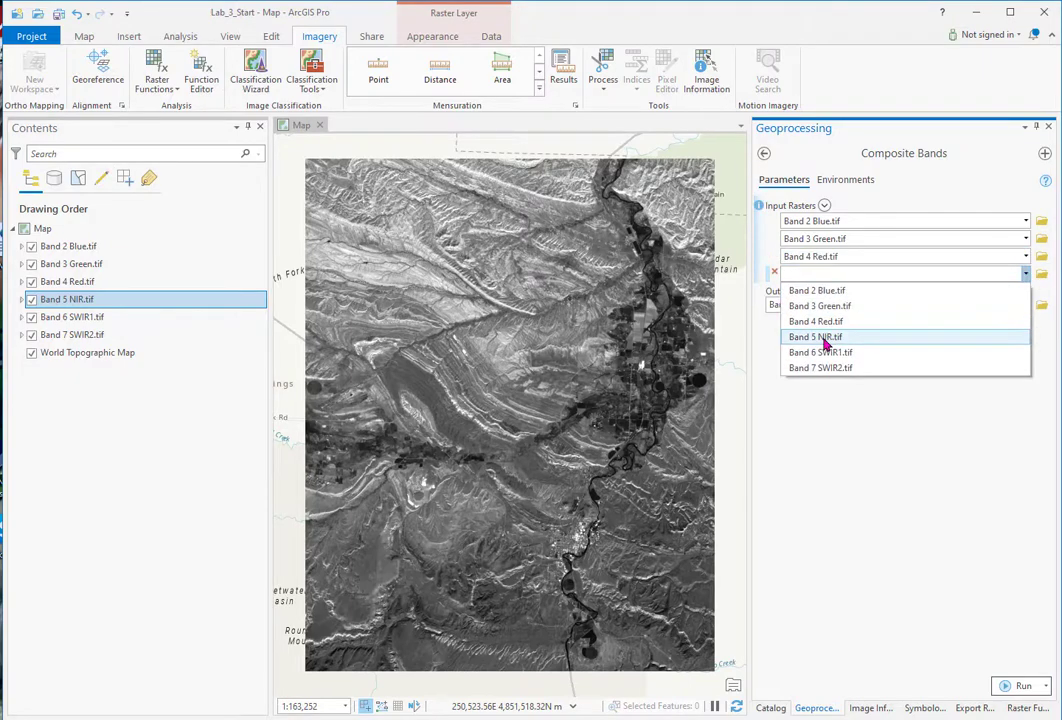
left_click(826, 342)
left_click(1025, 290)
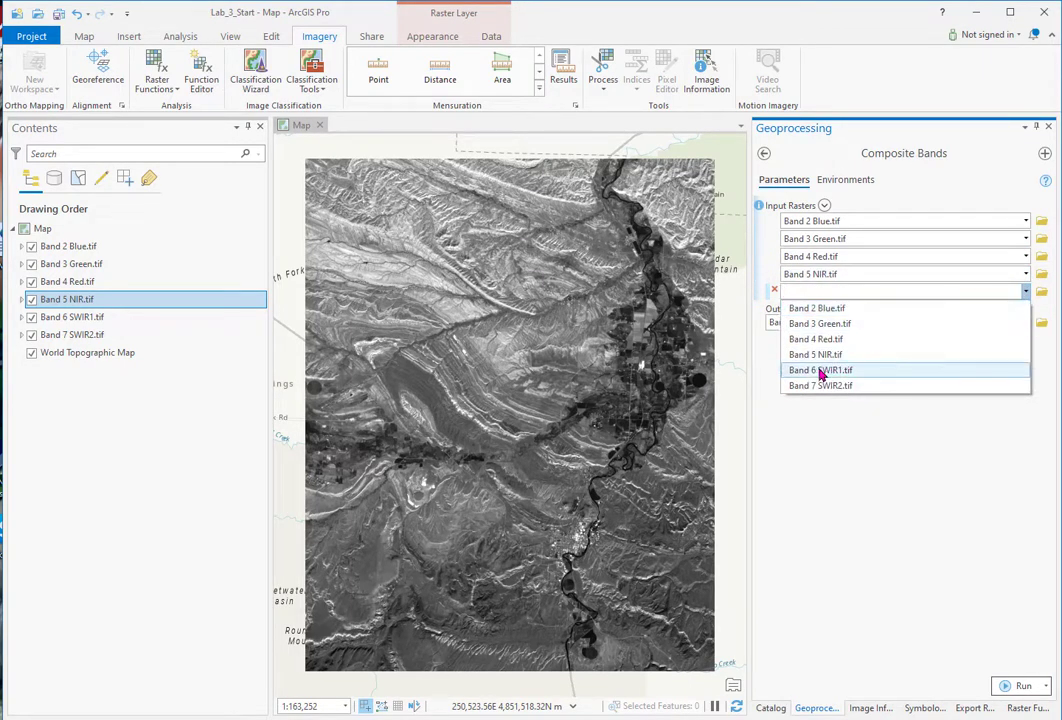
left_click(820, 371)
left_click(1026, 310)
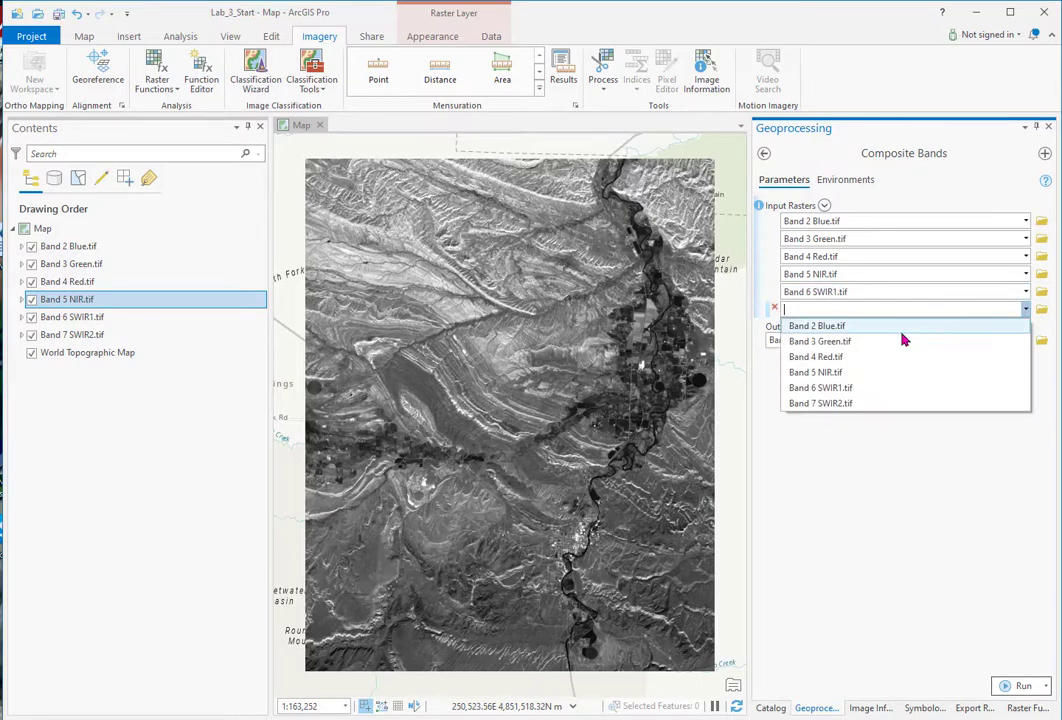
left_click(818, 403)
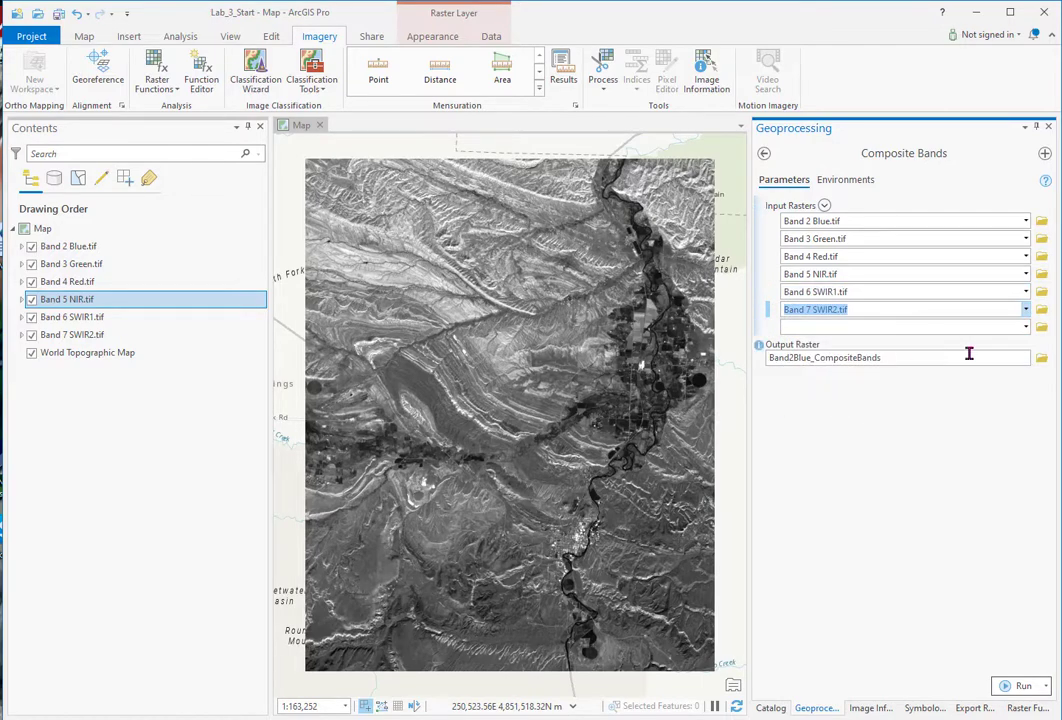
- Save the output raster as Landsat_6bnd.tif in the Lab_3_Output folder
left_click(1041, 359)
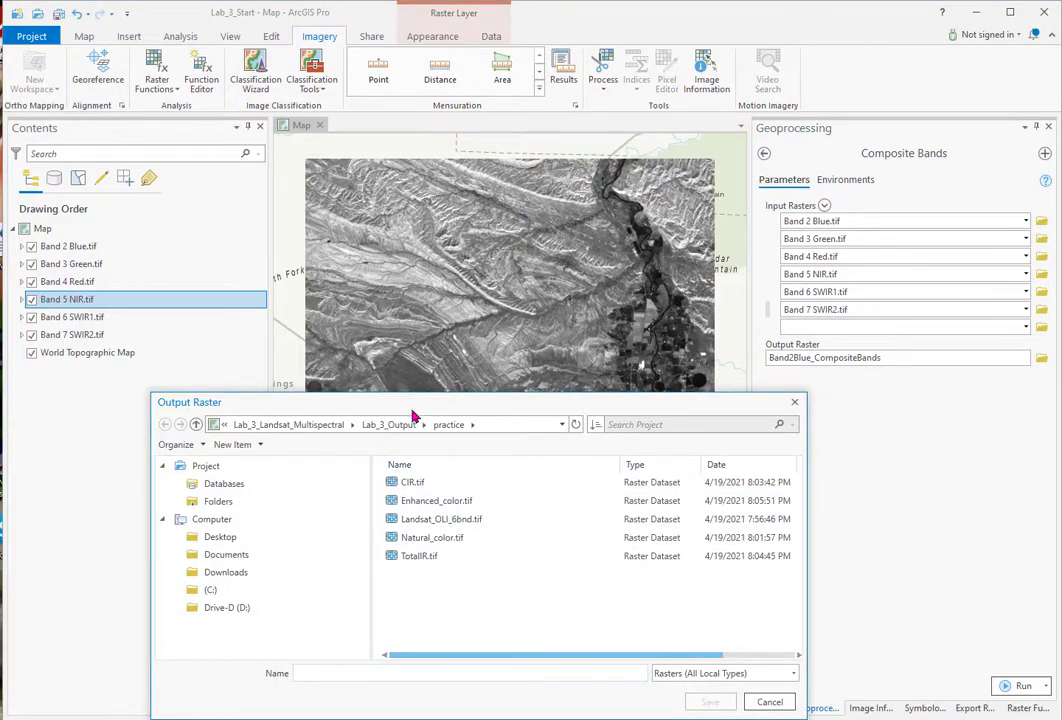
left_click(390, 425)
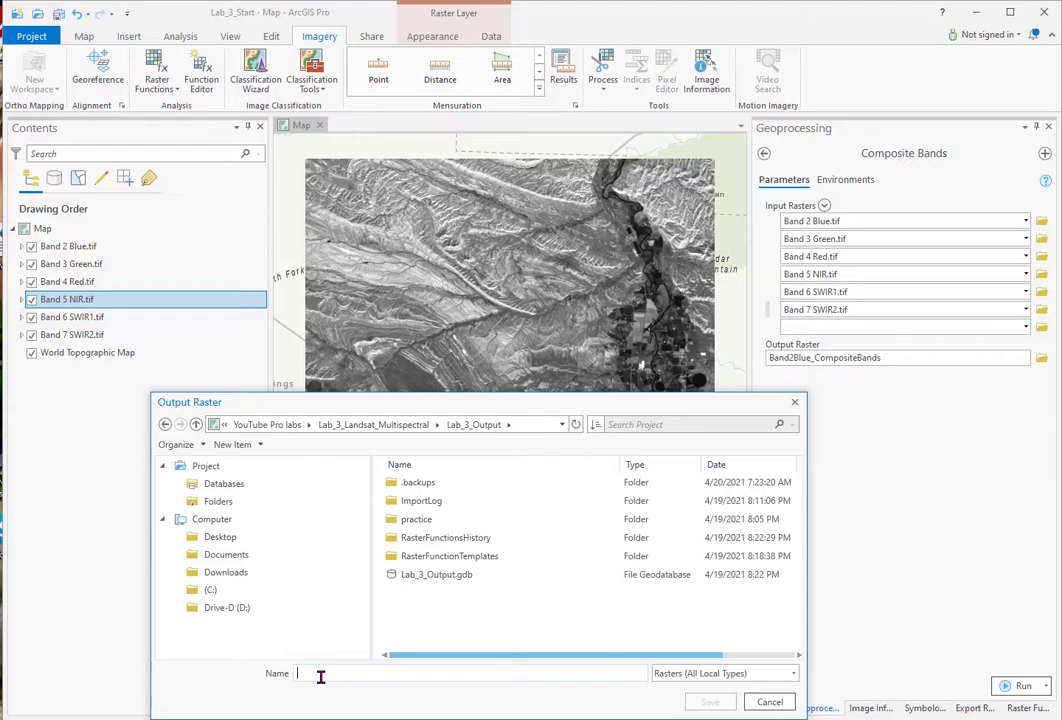
type("Lan")
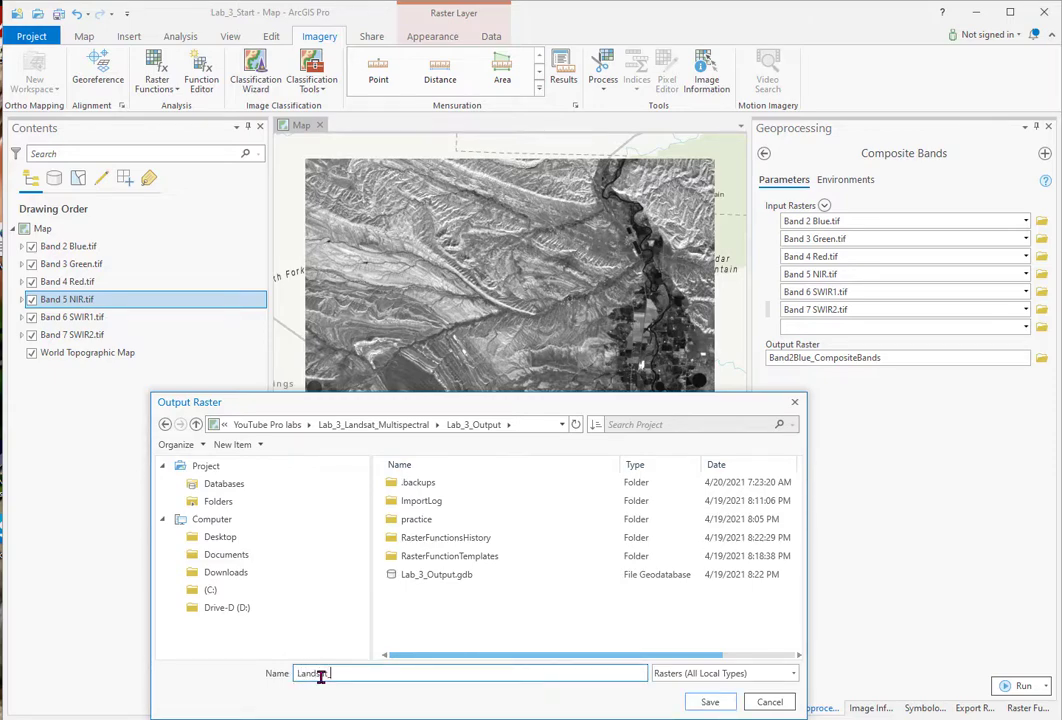
type("dsat_6bnd.tif")
left_click(710, 702)
- Run Composite Bands to build Landsat_6bnd.tif from the six bands
left_click(1020, 686)
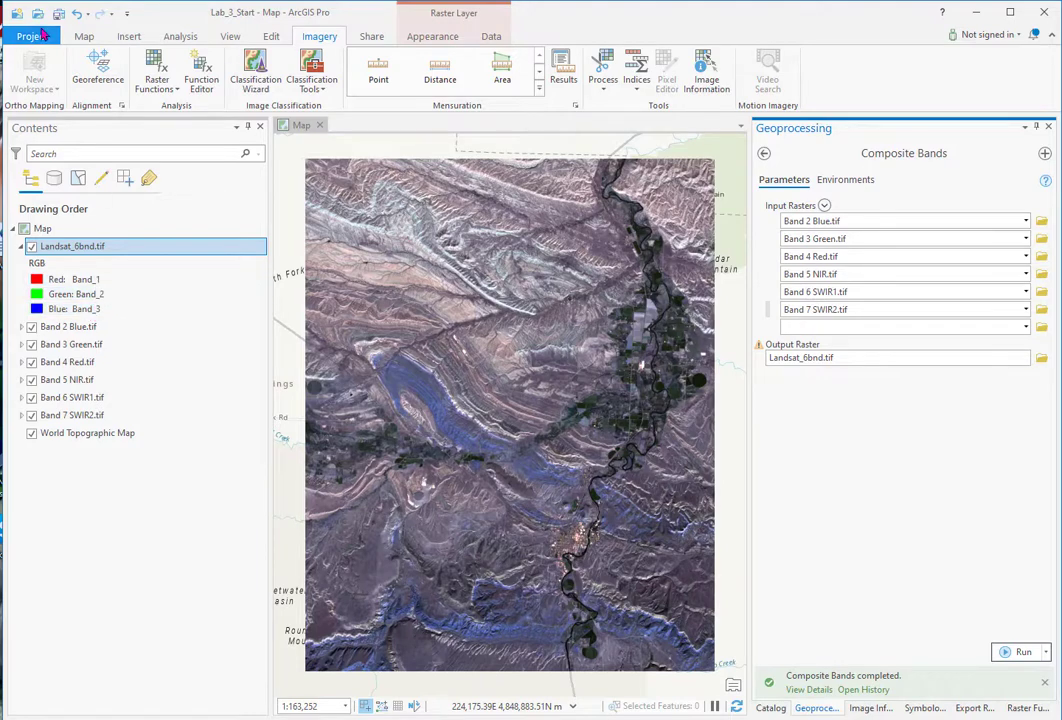
left_click(27, 37)
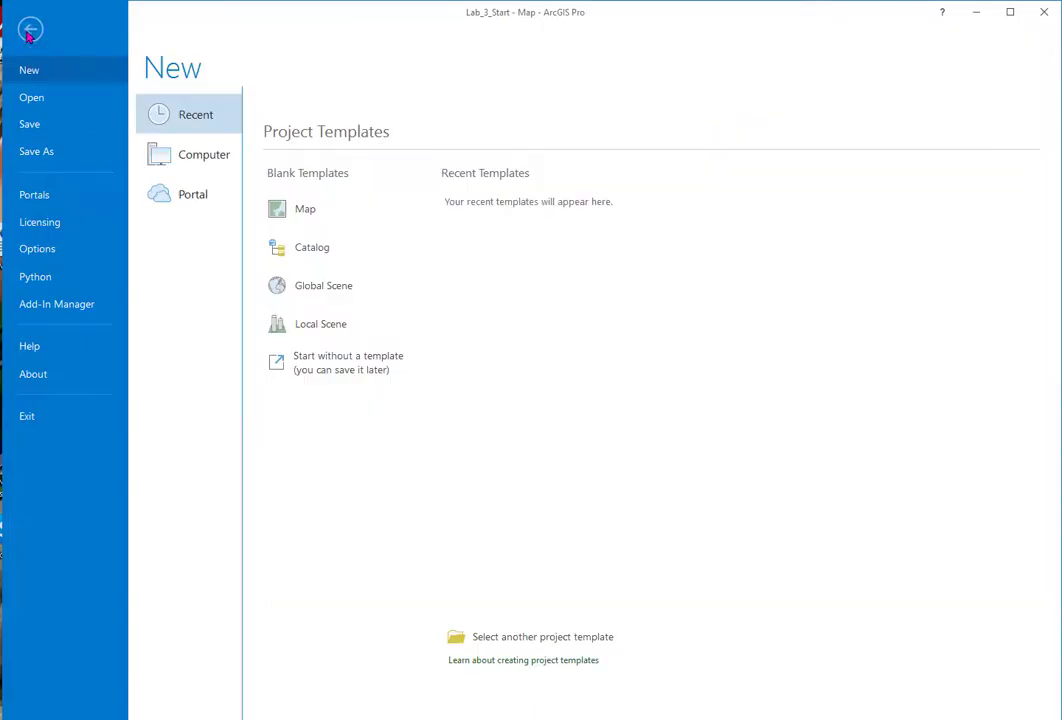
left_click(37, 249)
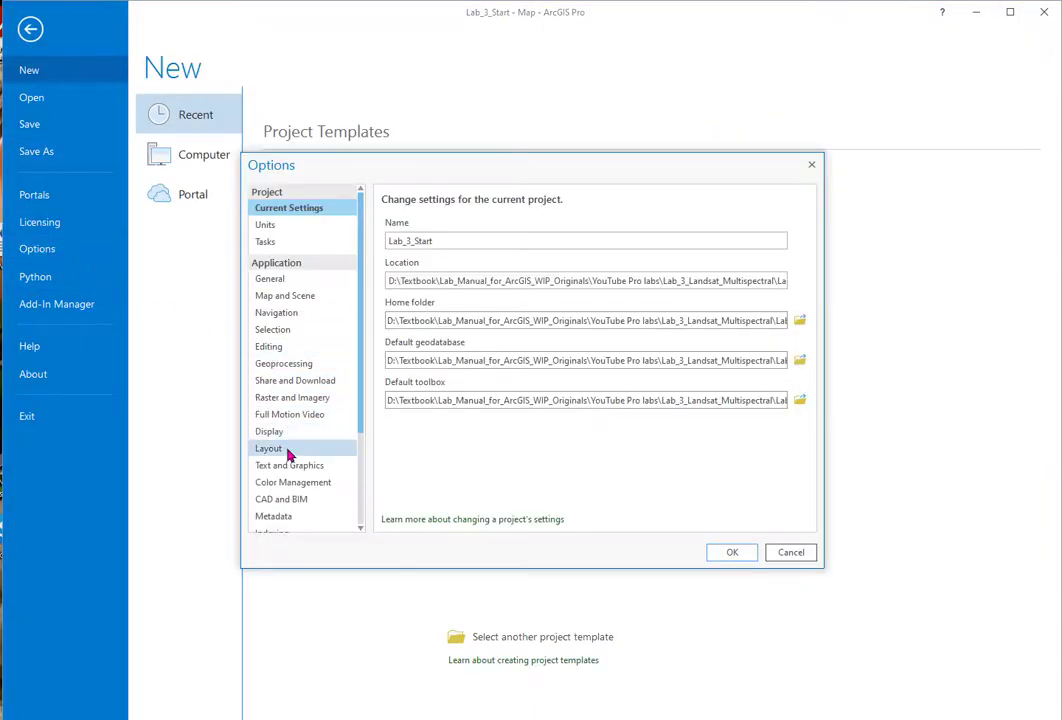
left_click(296, 400)
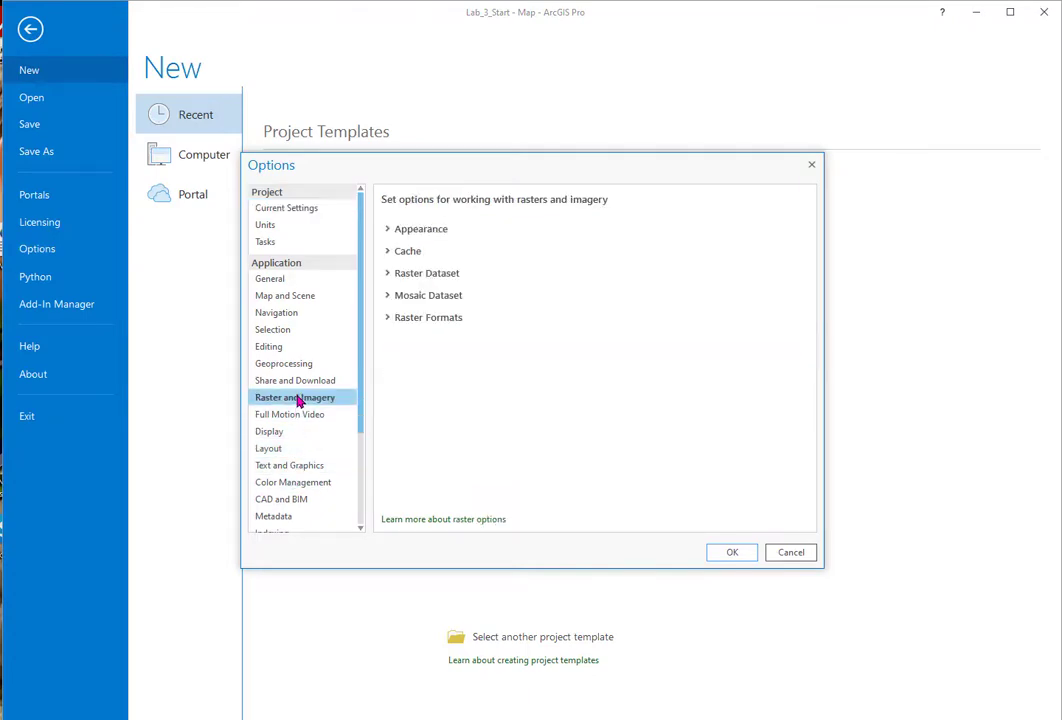
left_click(398, 231)
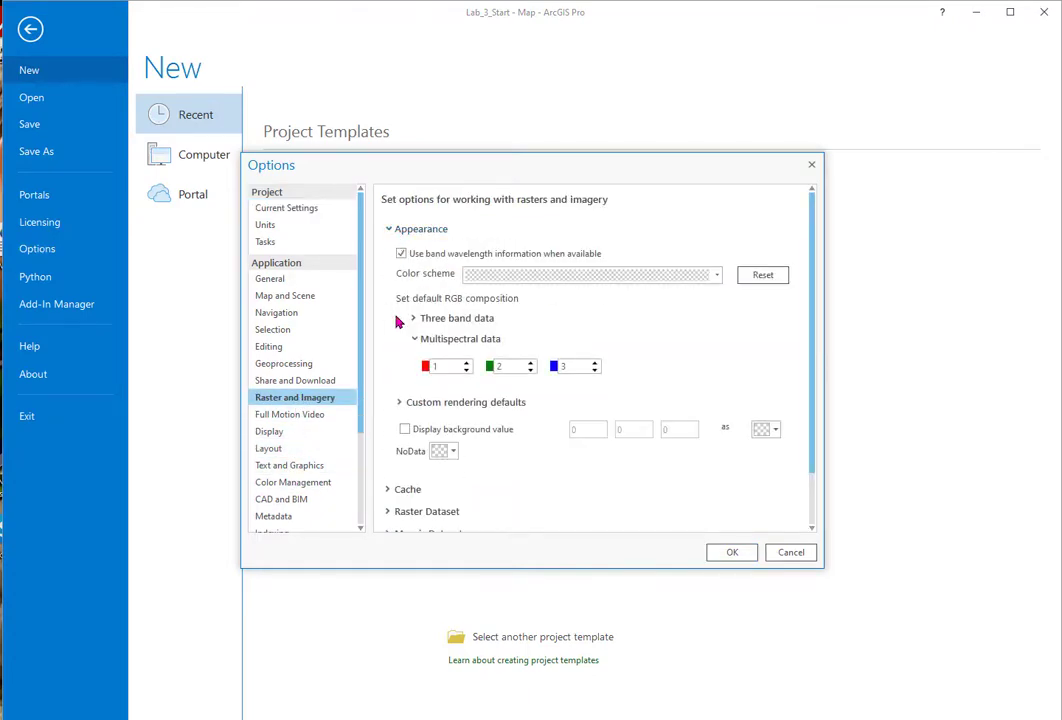
left_click(415, 319)
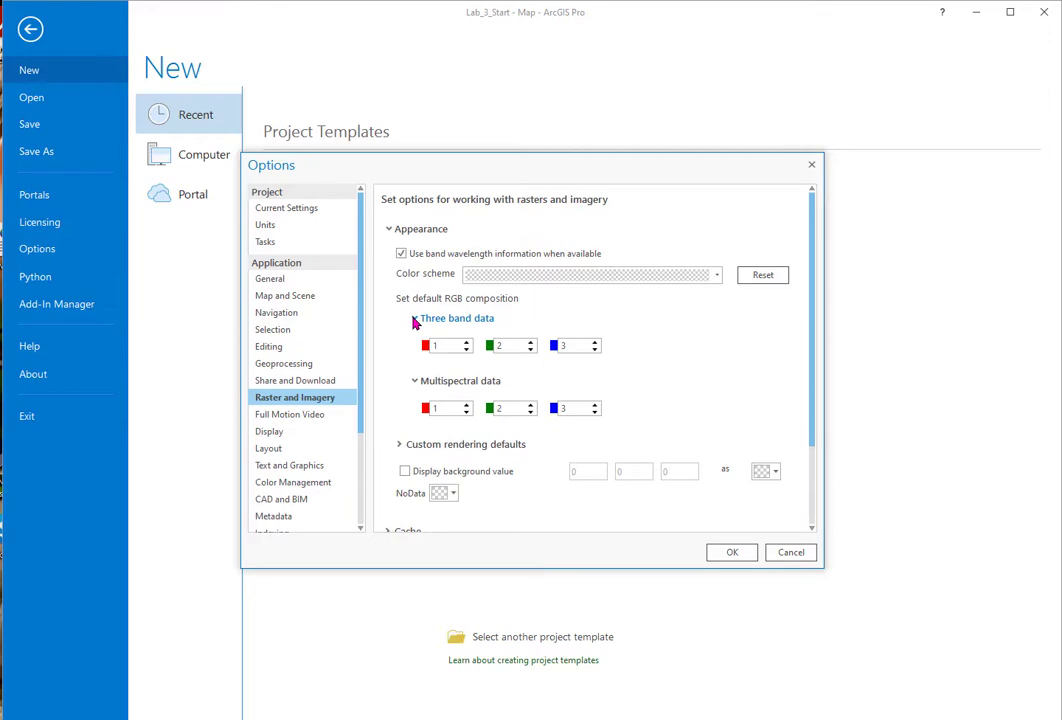
left_click(789, 556)
left_click(30, 31)
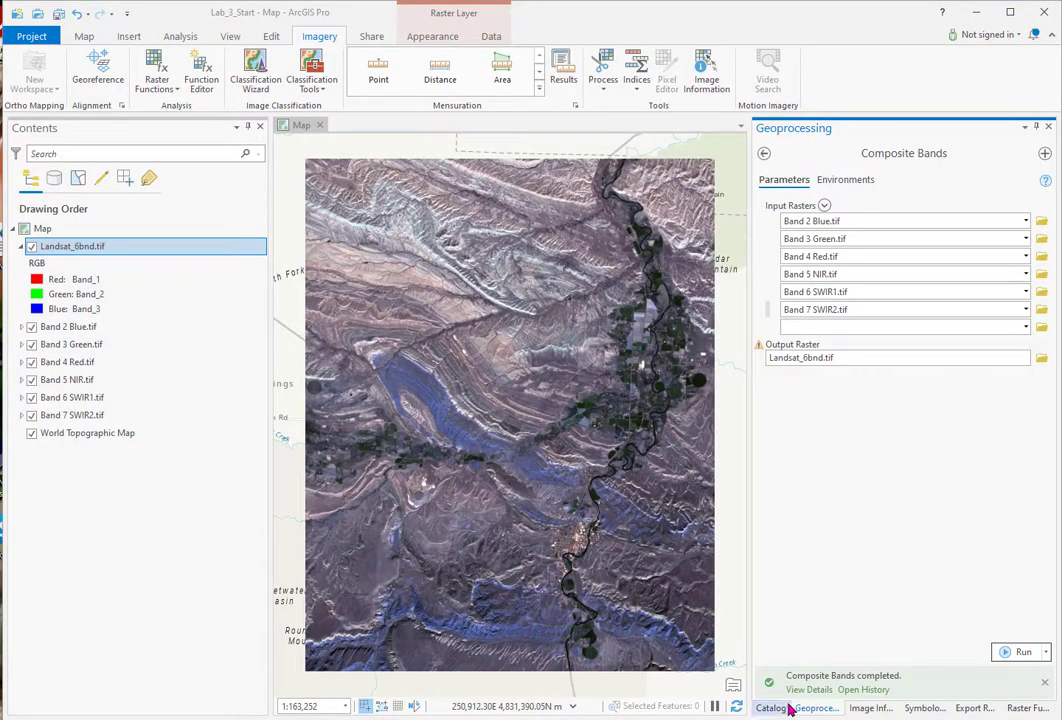
- Set Landsat_6bnd.tif to Red Band_3, Blue Band_1 with a Standard Deviation stretch
left_click(921, 711)
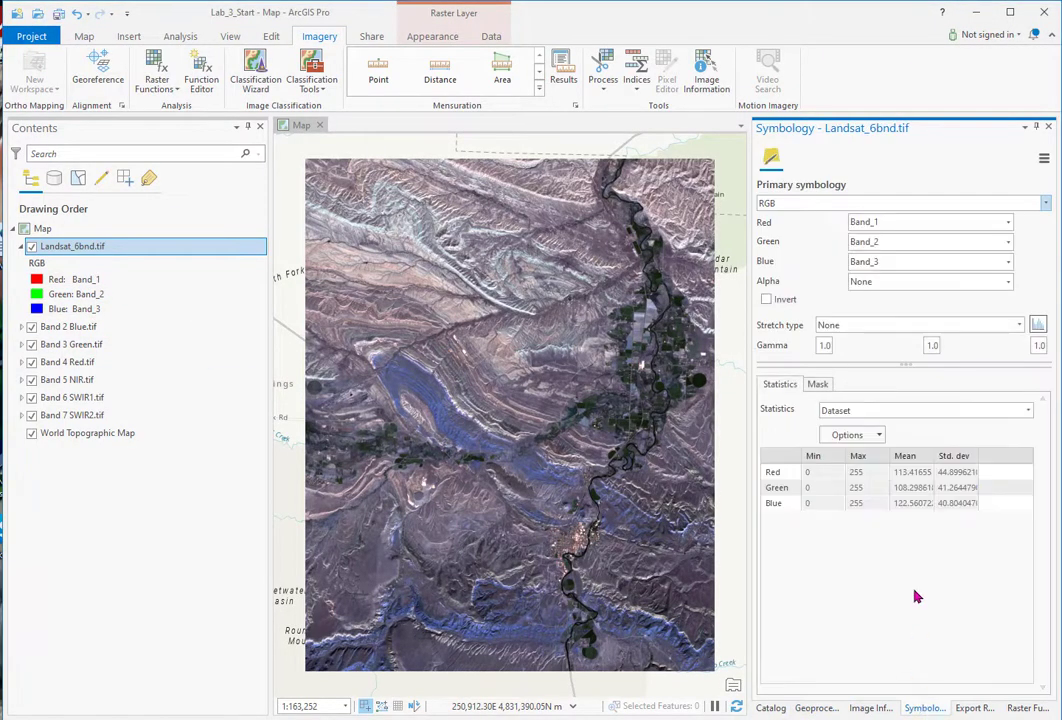
left_click(1008, 222)
left_click(936, 275)
left_click(1008, 262)
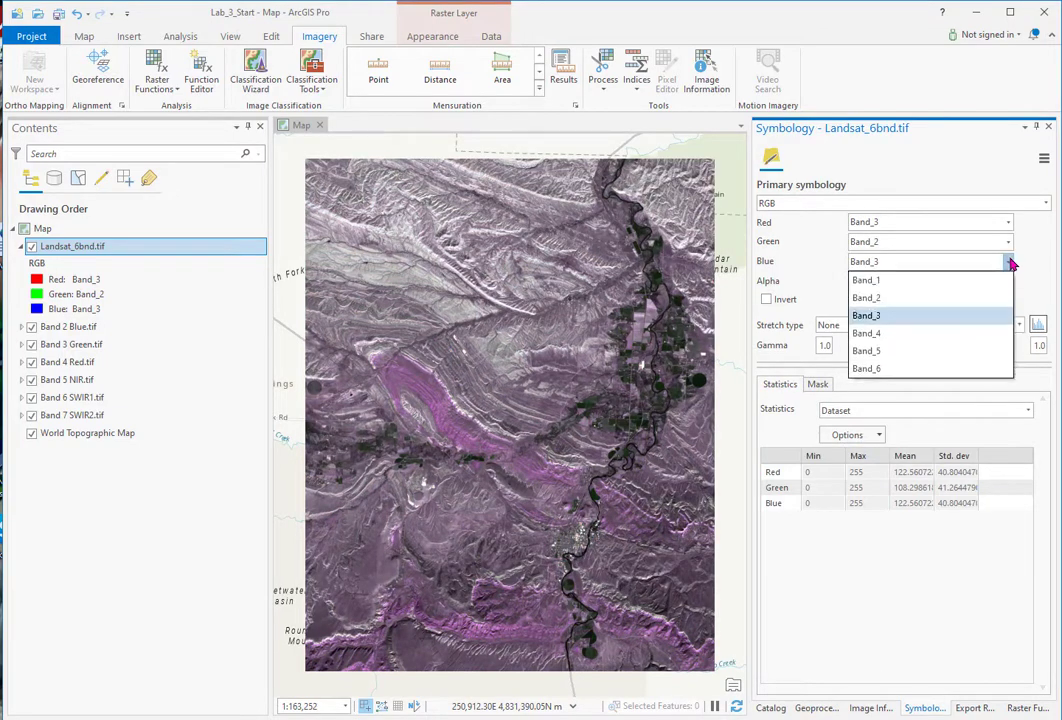
left_click(955, 281)
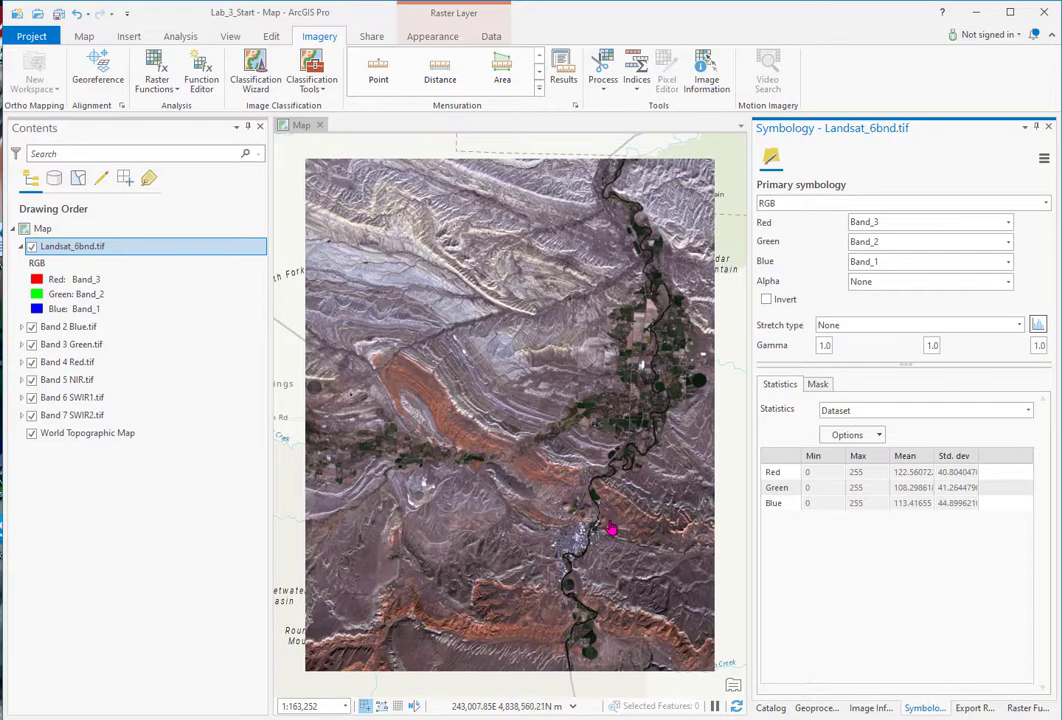
left_click(1019, 325)
left_click(920, 488)
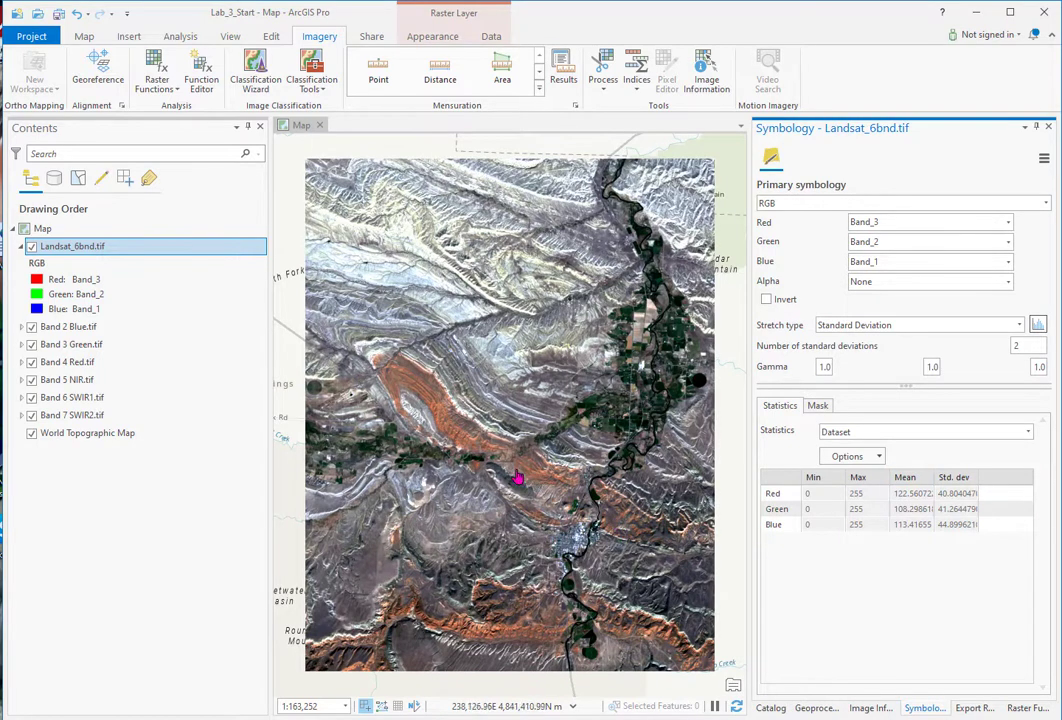
- Turn on Image Information, browse the image, then zoom back to Landsat_6bnd.tif's full extent
left_click(706, 70)
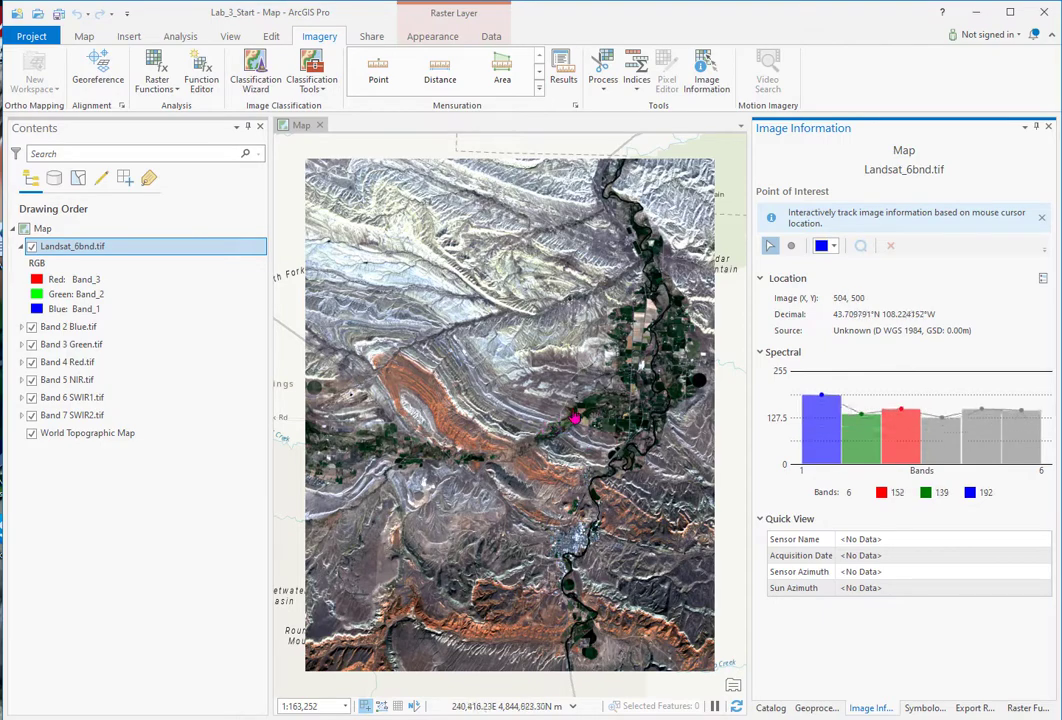
scroll(576, 418, "up", 5)
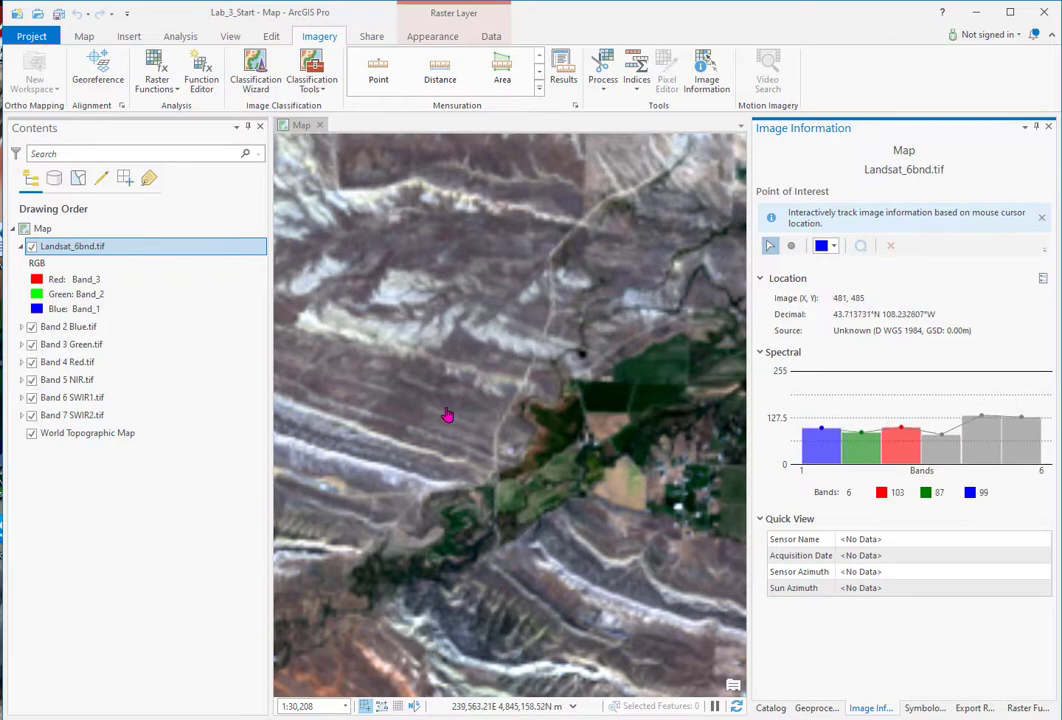
scroll(441, 417, "down", 4)
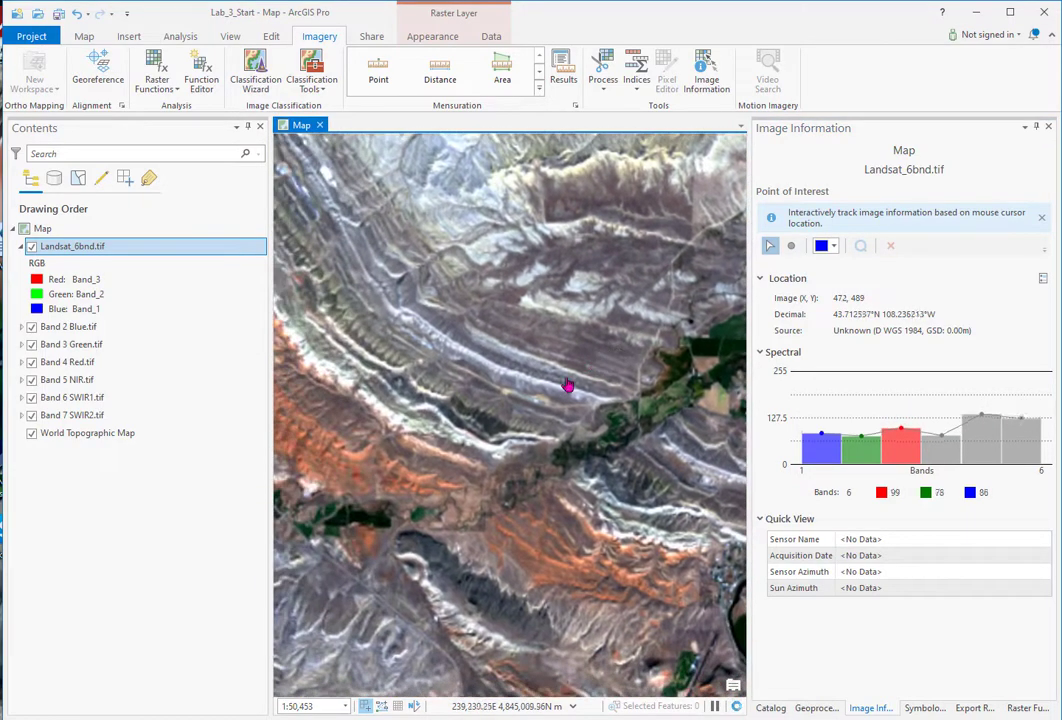
left_click_drag(383, 472, 608, 305)
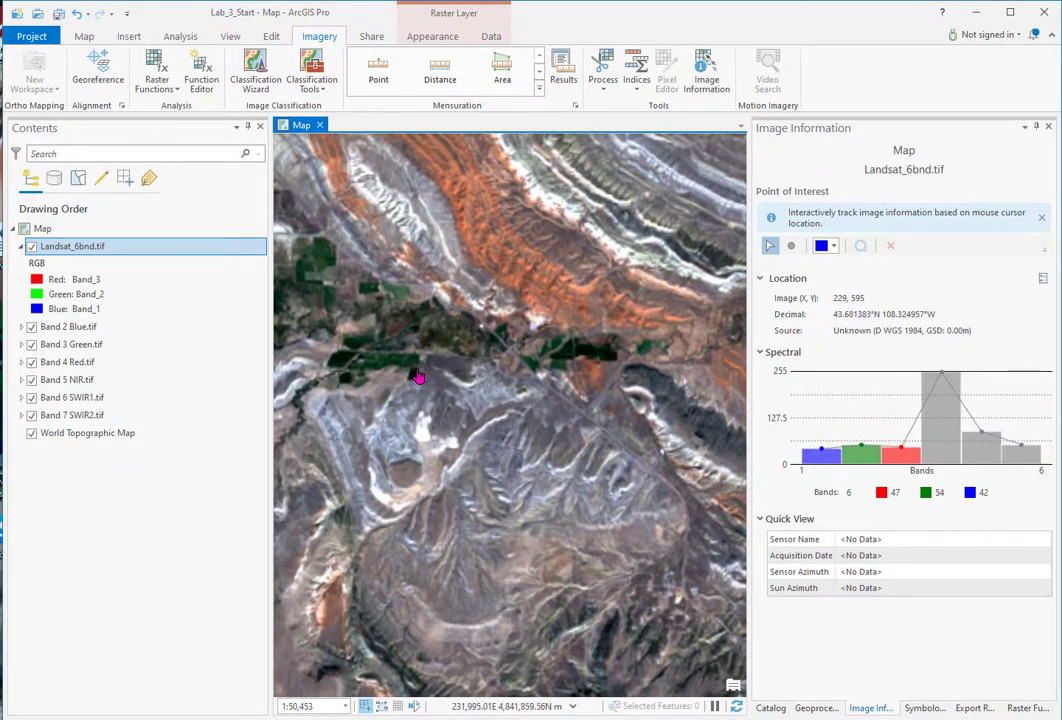
right_click(86, 248)
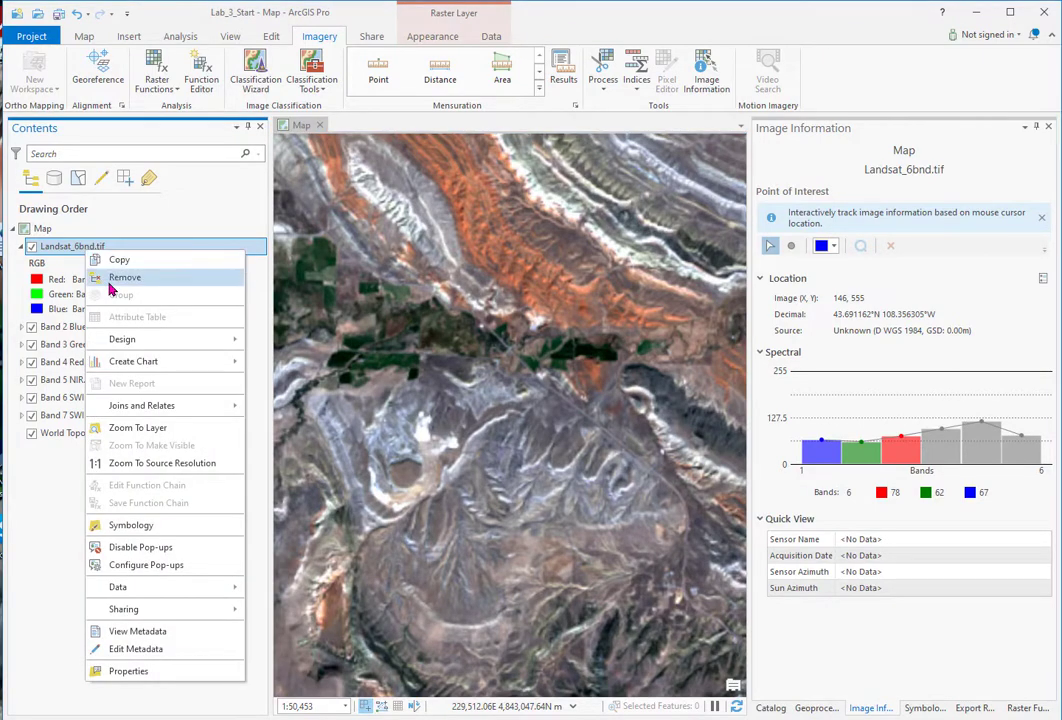
left_click(140, 427)
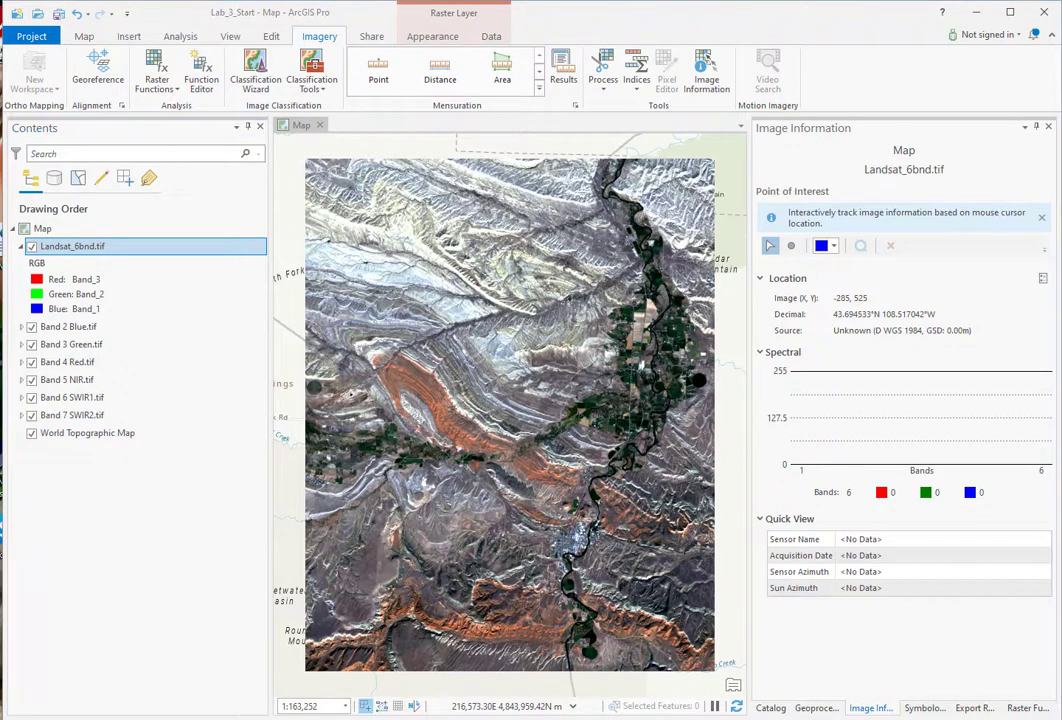
key("alt+Tab")
left_click_drag(283, 10, 481, 34)
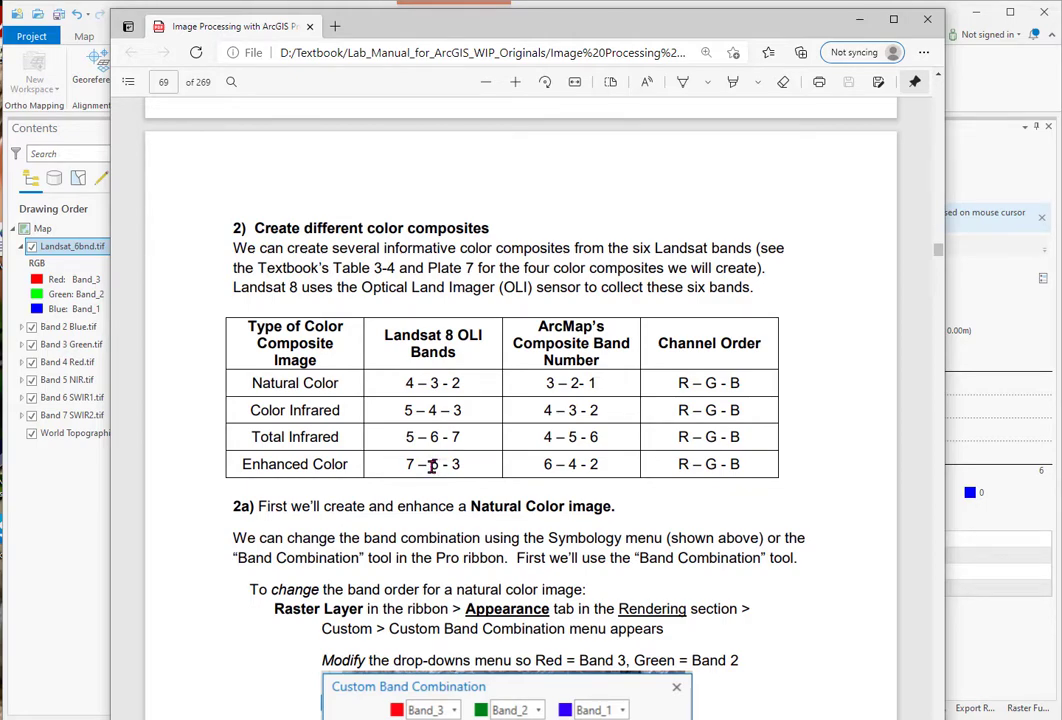
key("alt+Tab")
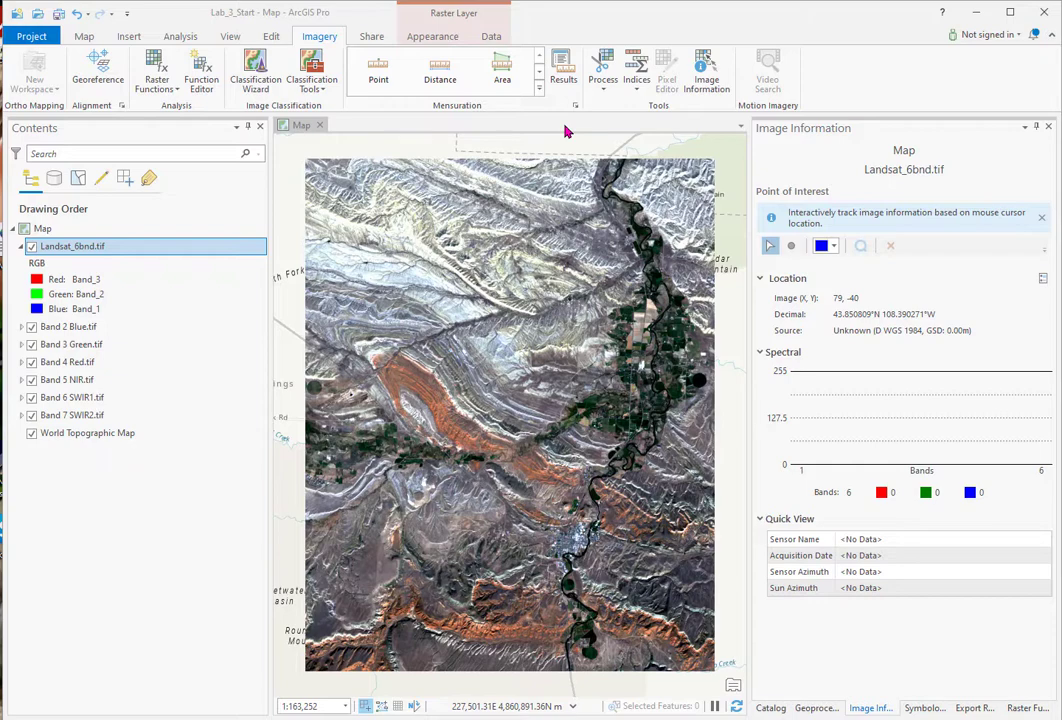
- Add and apply a custom band combination named Natural Color (Band_3, Band_2, Band_1) to Landsat_6bnd.tif
left_click(320, 37)
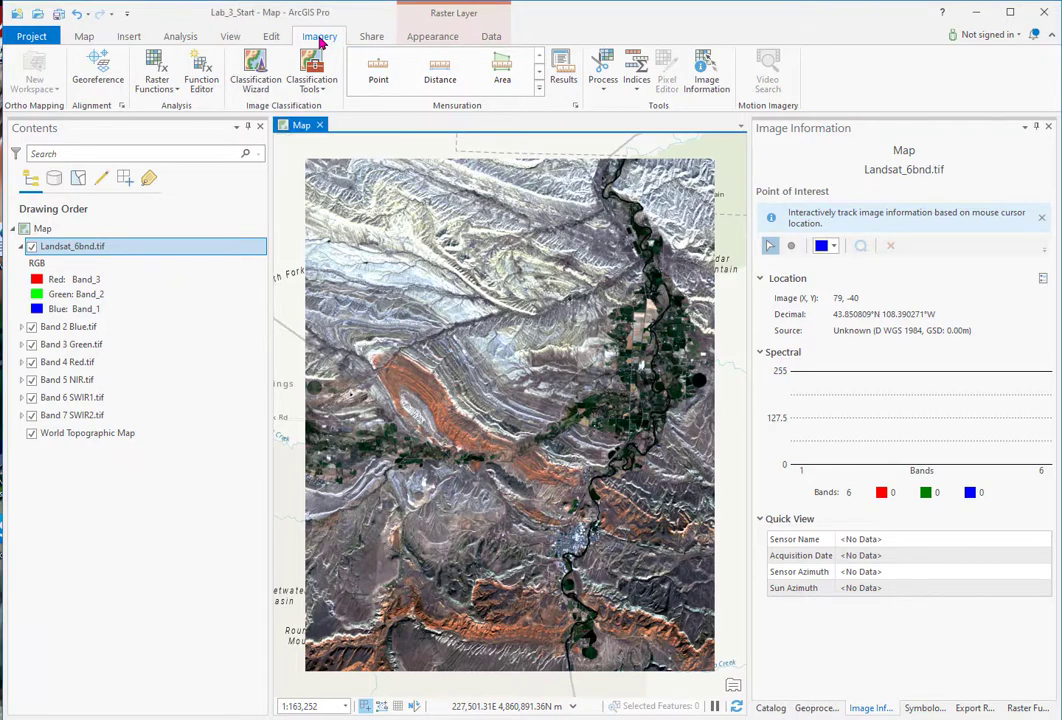
left_click(433, 37)
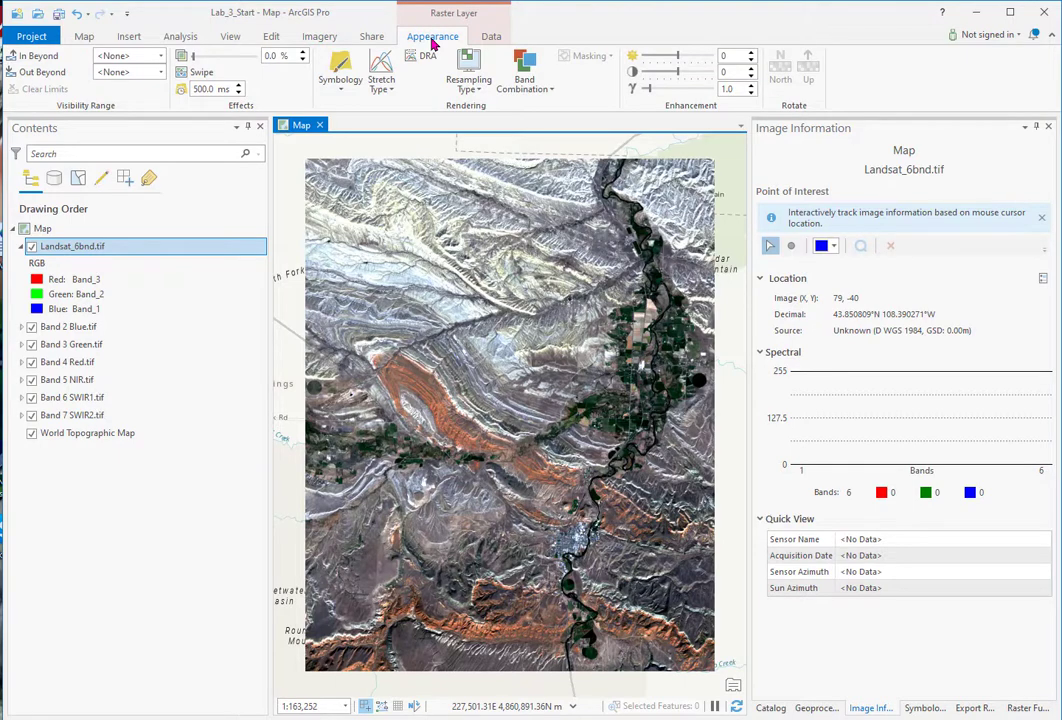
left_click(549, 90)
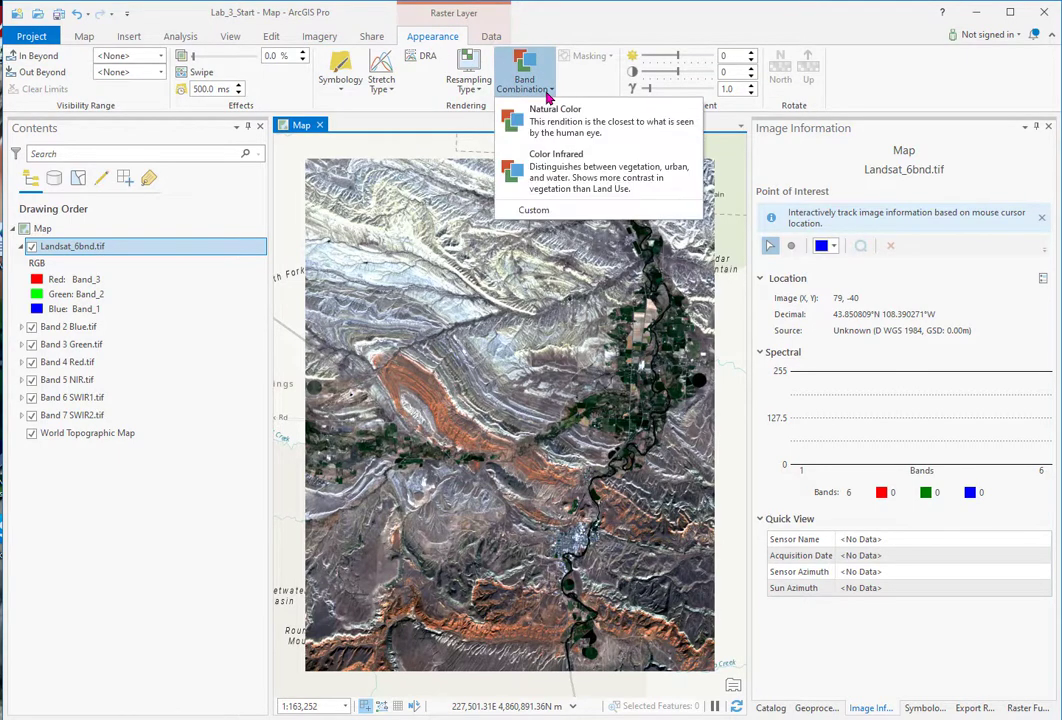
left_click(535, 213)
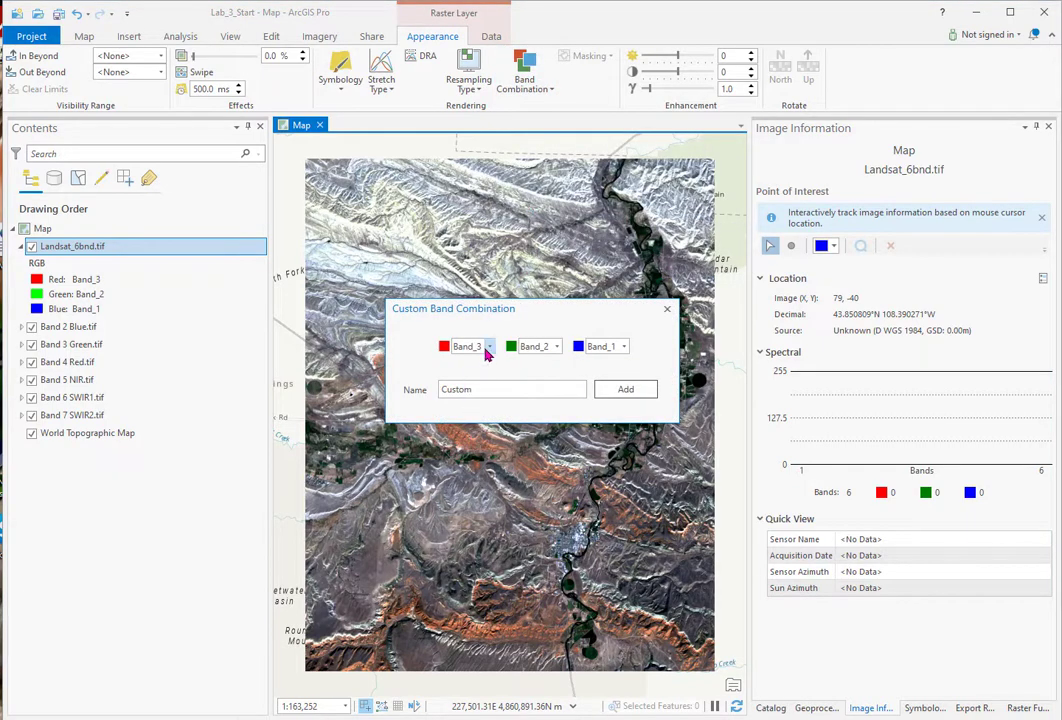
left_click(465, 390)
type("Natural")
key("ctrl+a")
type("N")
left_click(624, 391)
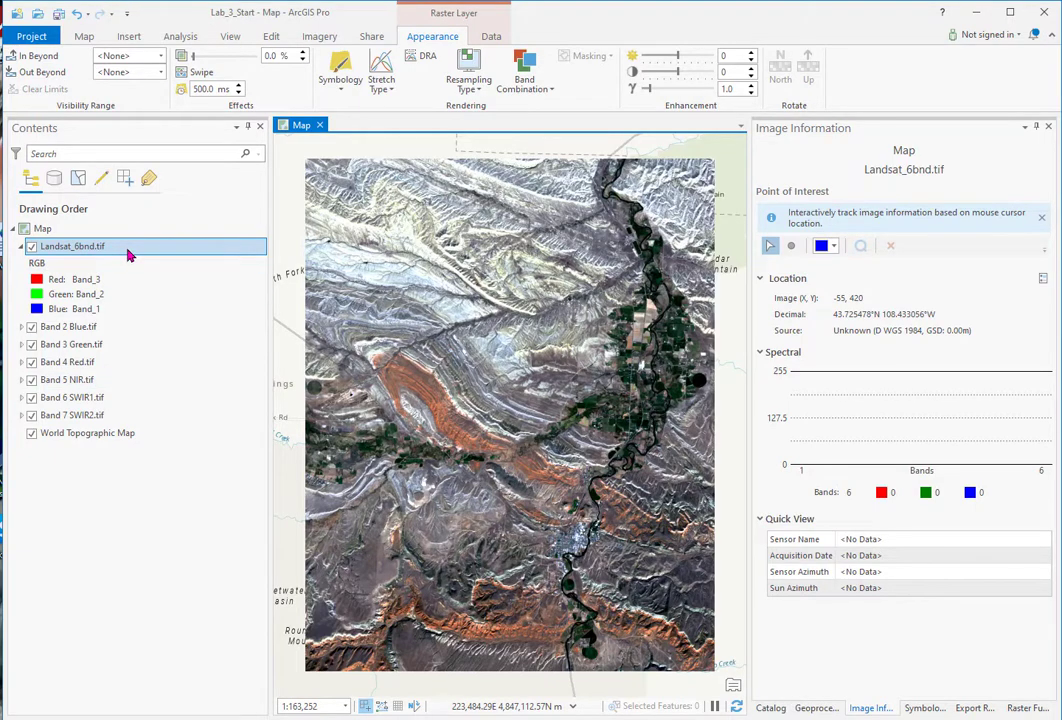
- Start exporting Landsat_6bnd.tif as a raster with the output named Natural Color
right_click(128, 252)
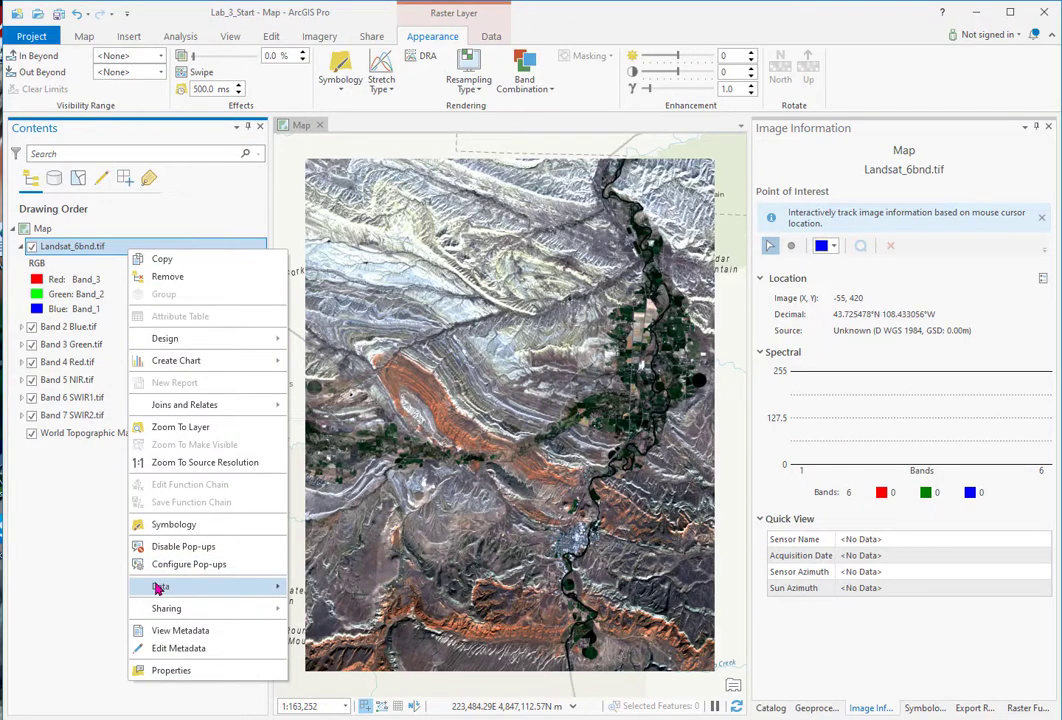
mouse_move(158, 588)
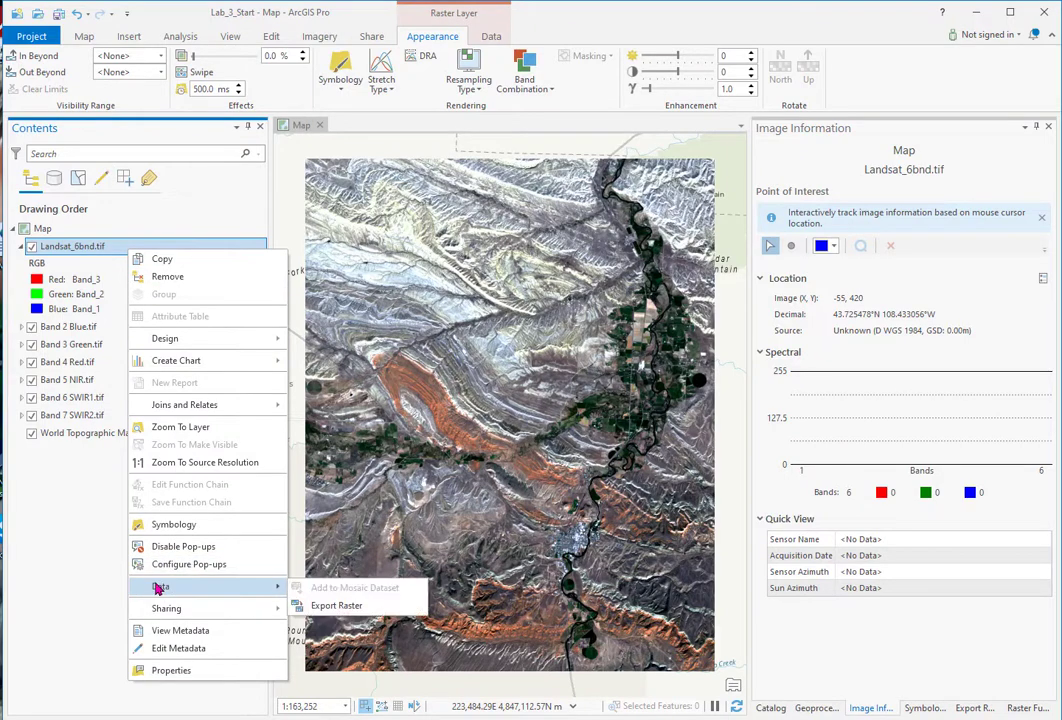
left_click(336, 606)
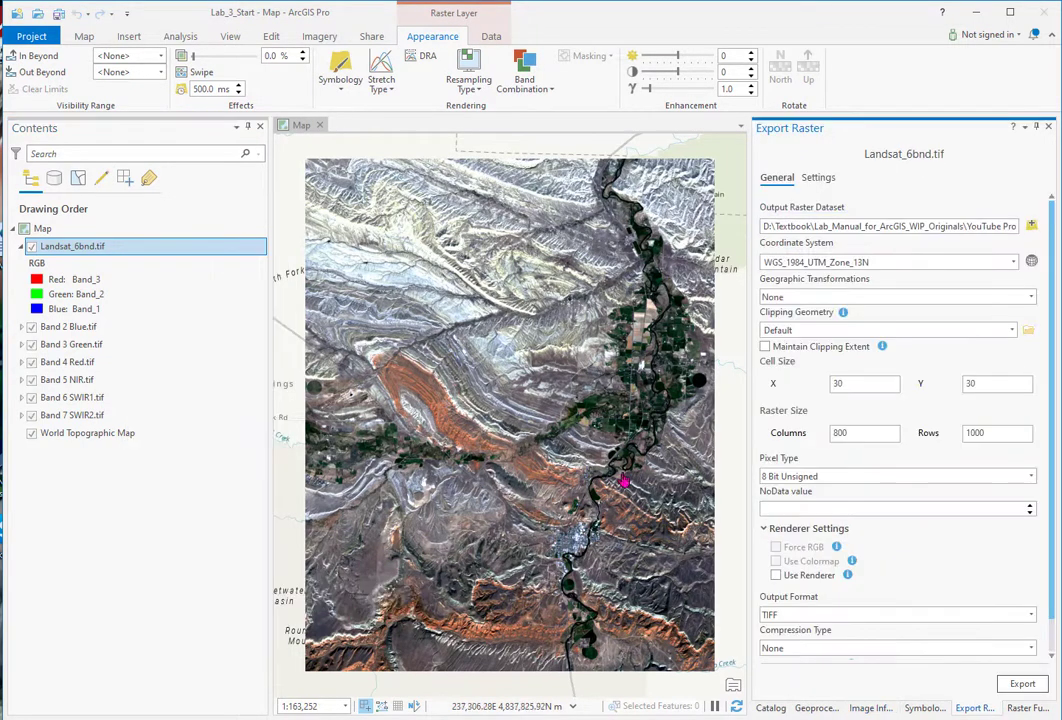
triple_click(970, 229)
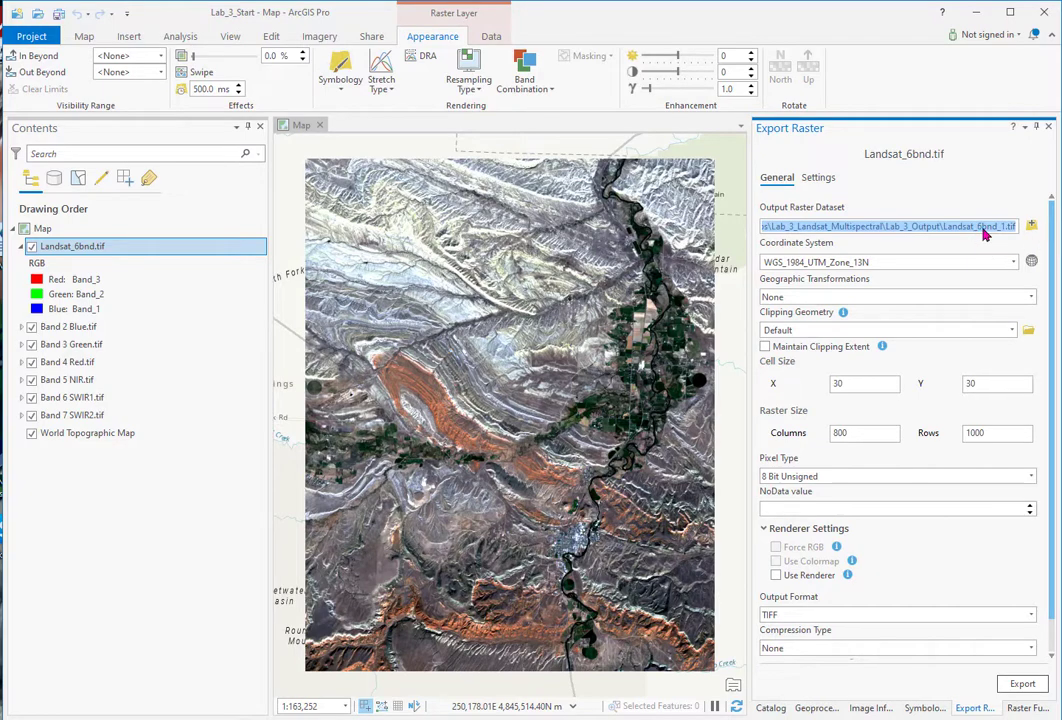
left_click(985, 233)
key("BackSpace")
key("BackSpace")
left_click_drag(1004, 227, 940, 227)
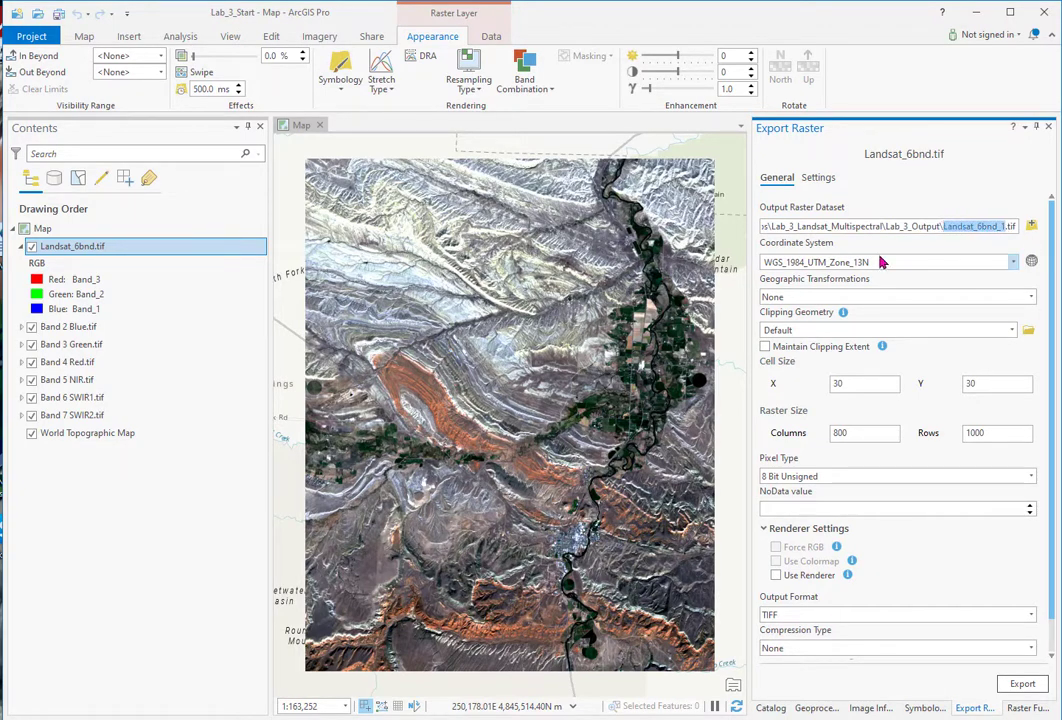
type("Natural Color")
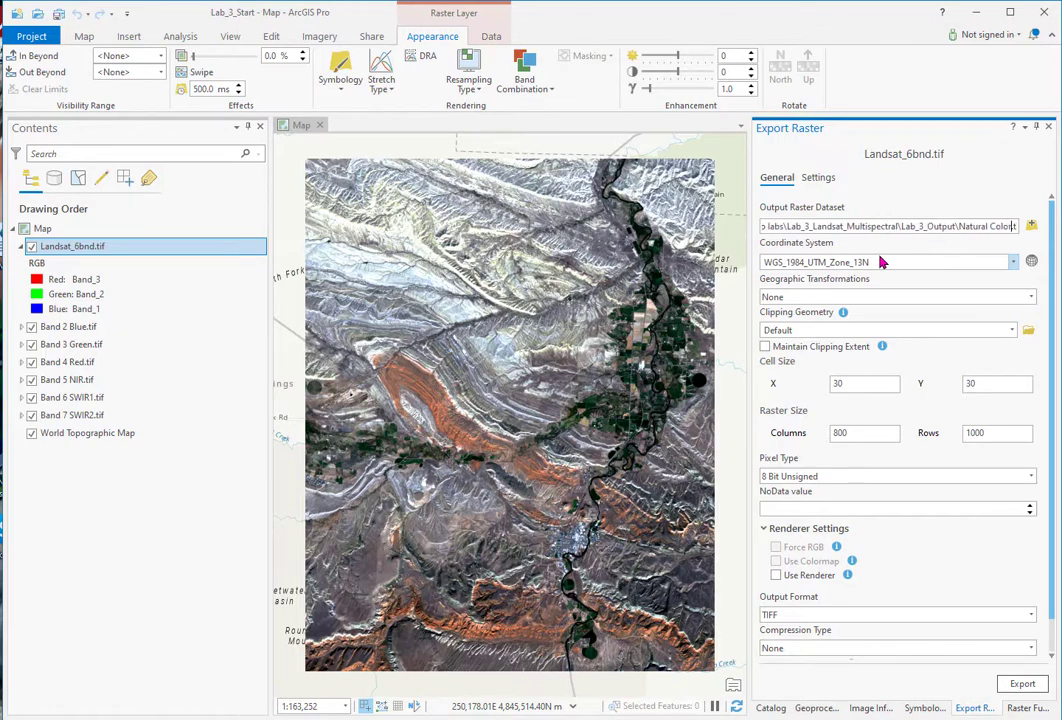
- Export Natural Color.tif with Use Renderer and Force RGB enabled
scroll(863, 481, "down", 1)
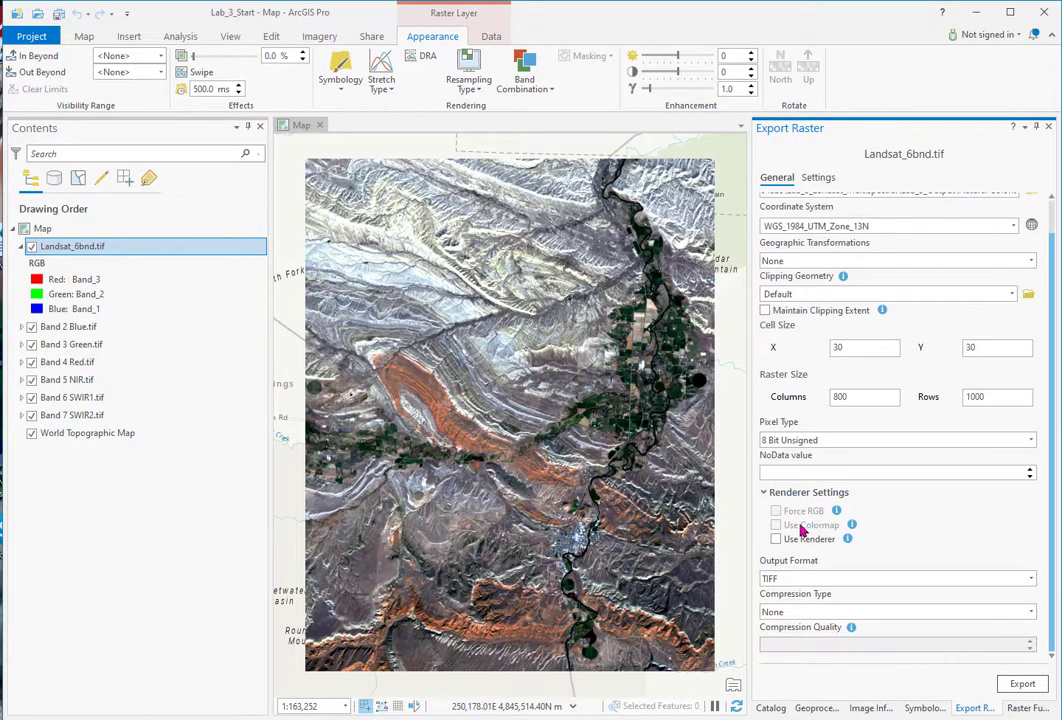
left_click(777, 540)
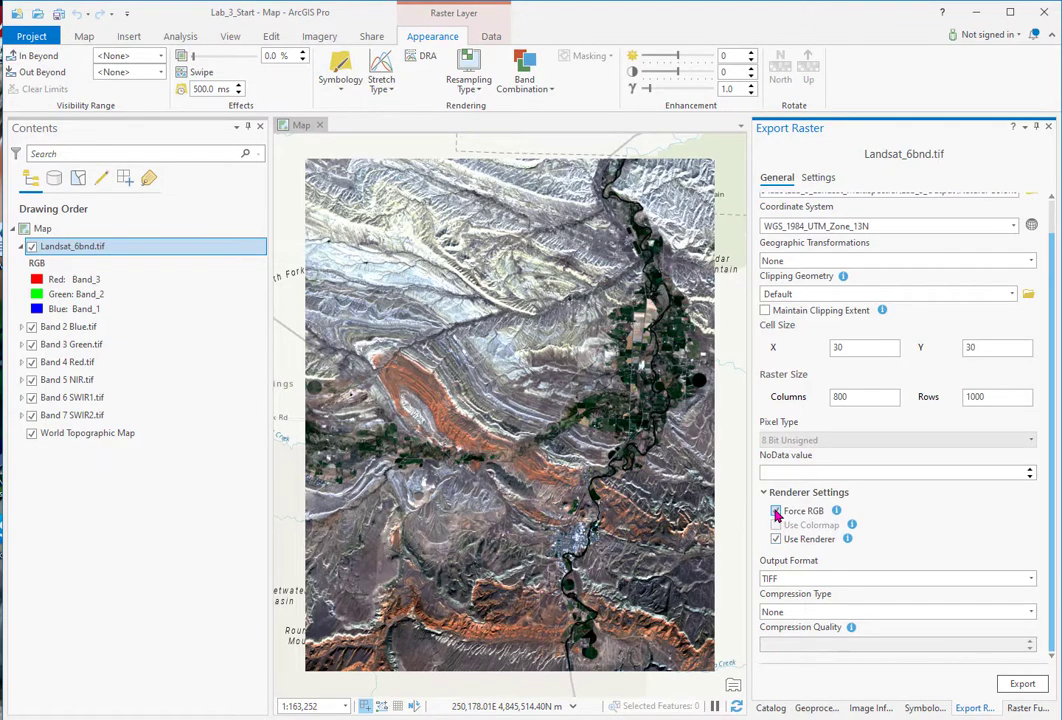
left_click(777, 512)
left_click(1024, 685)
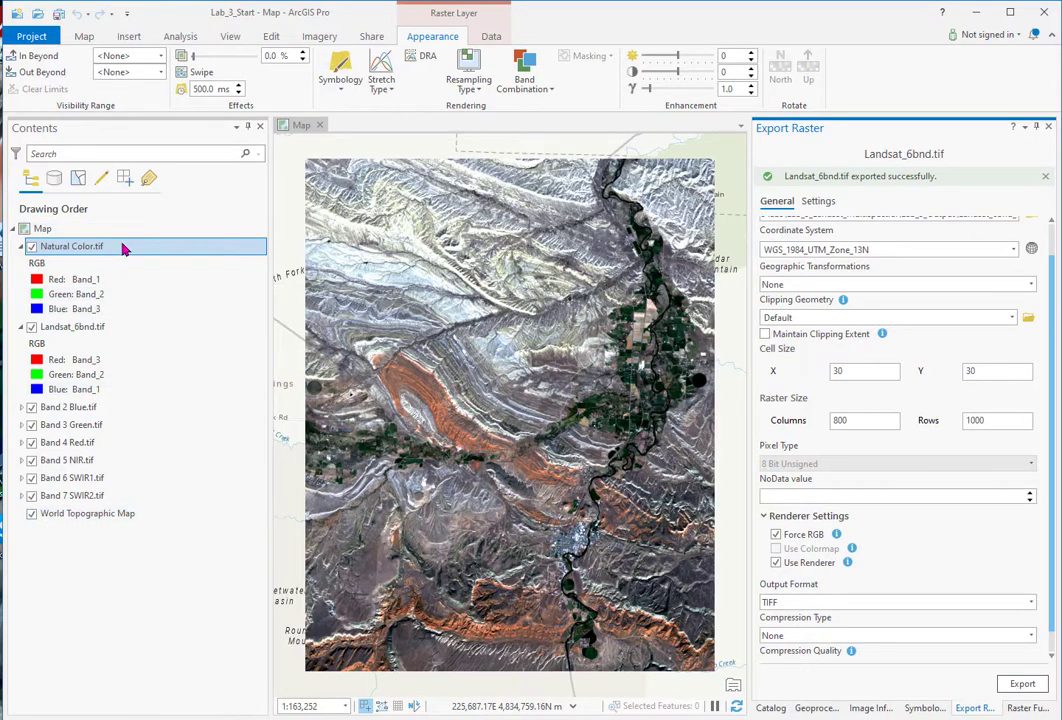
left_click(57, 329)
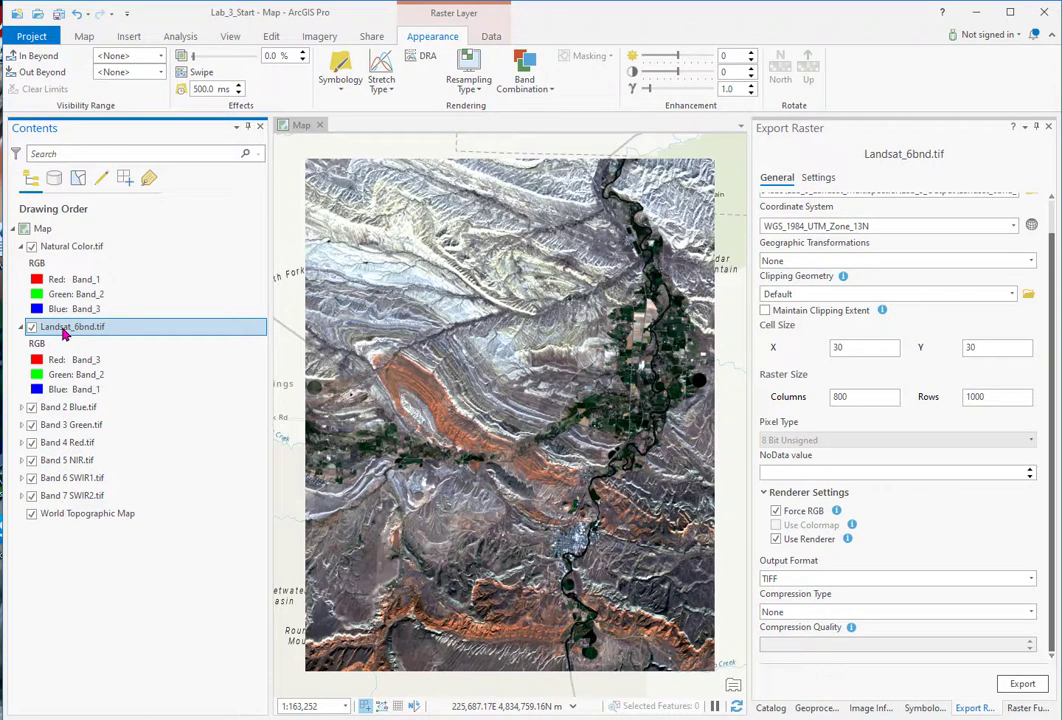
- Start a custom band combination for Landsat_6bnd.tif named CIR
right_click(64, 335)
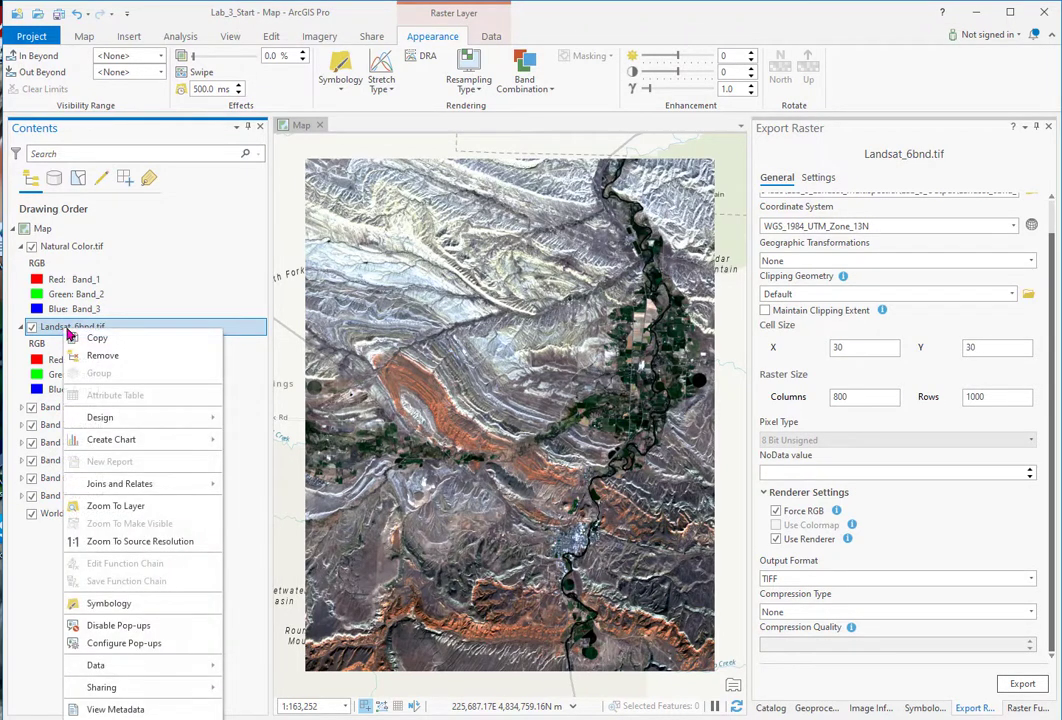
left_click(524, 72)
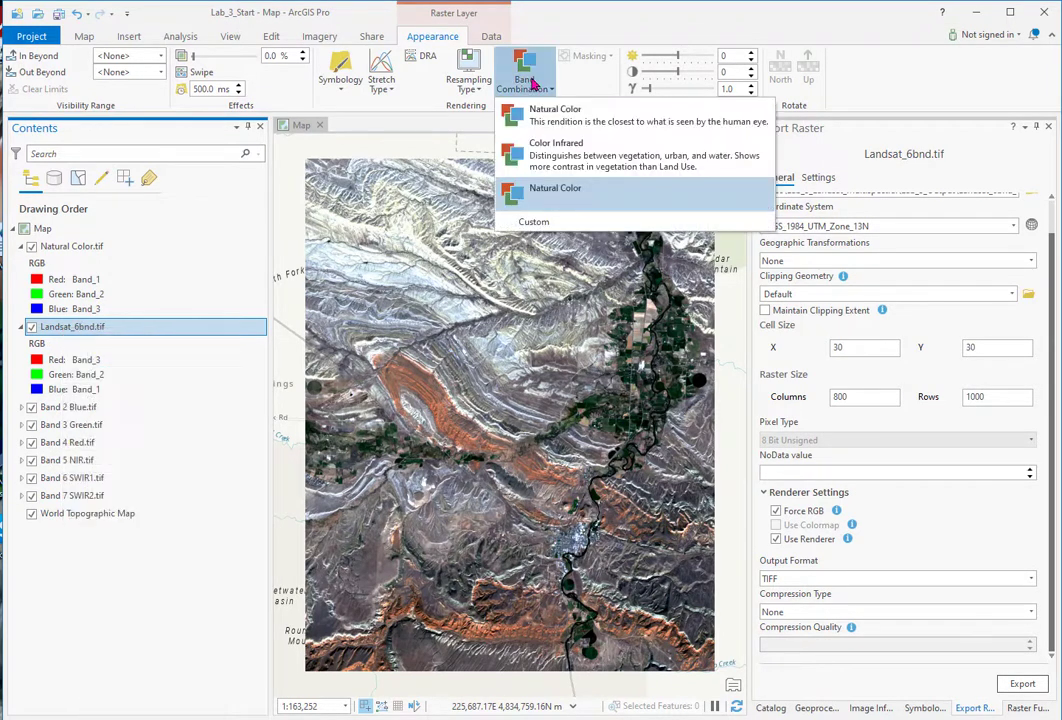
left_click(540, 224)
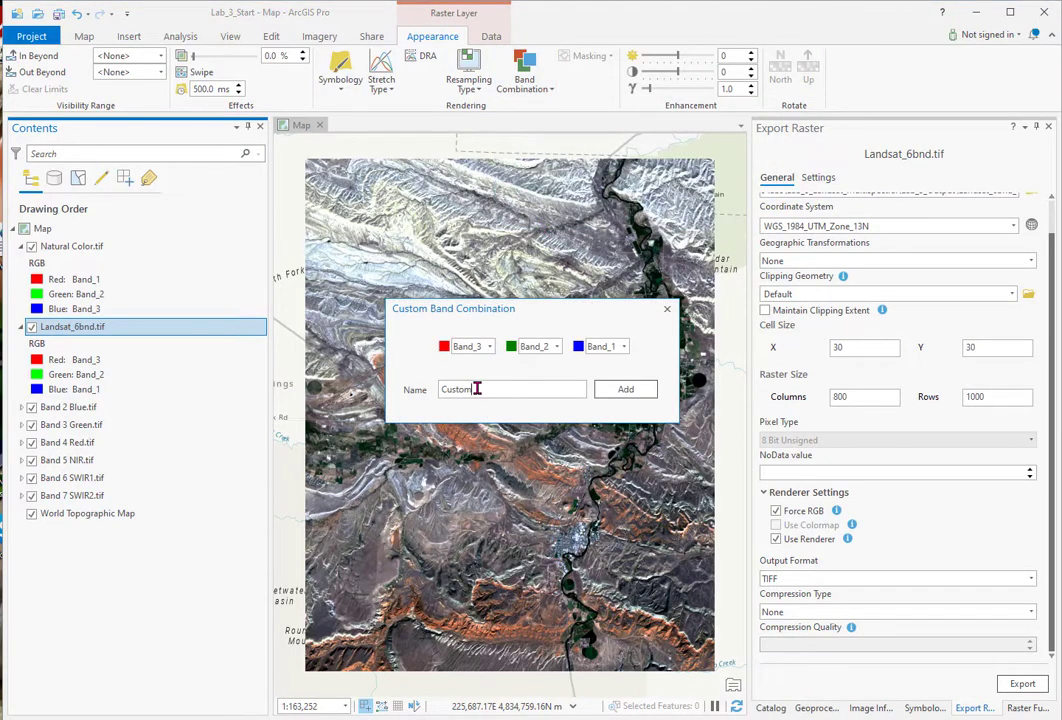
left_click_drag(477, 389, 408, 392)
type("CIR")
- Assign Band_4, Band_3 and Band_2 to red, green and blue, and add the CIR combination
left_click(489, 346)
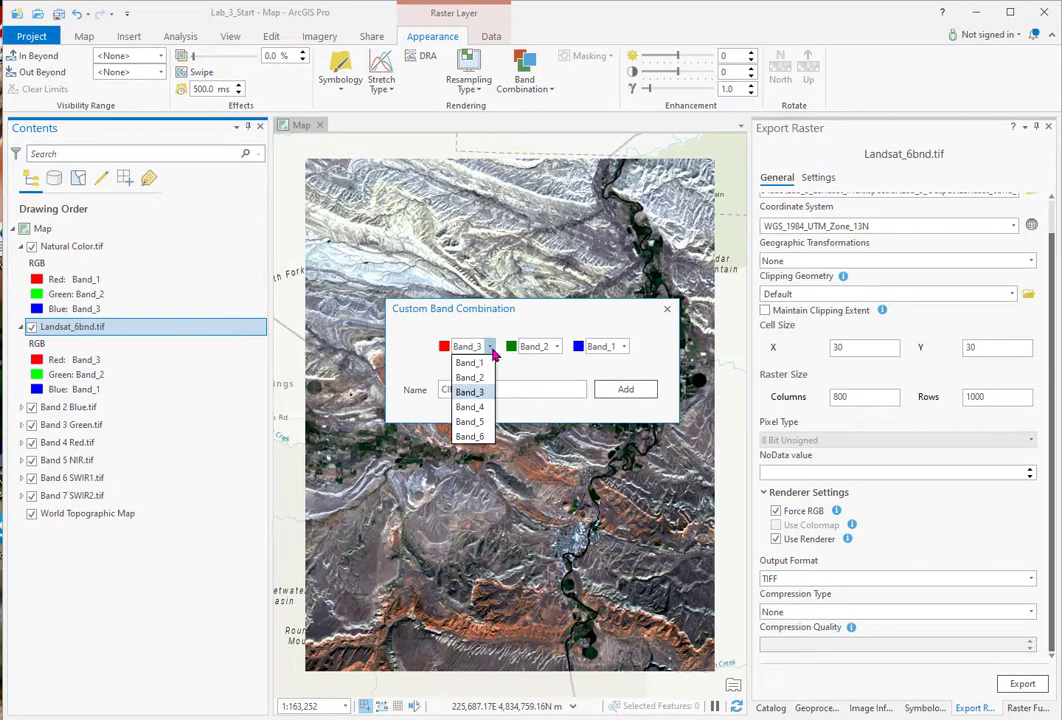
left_click(469, 407)
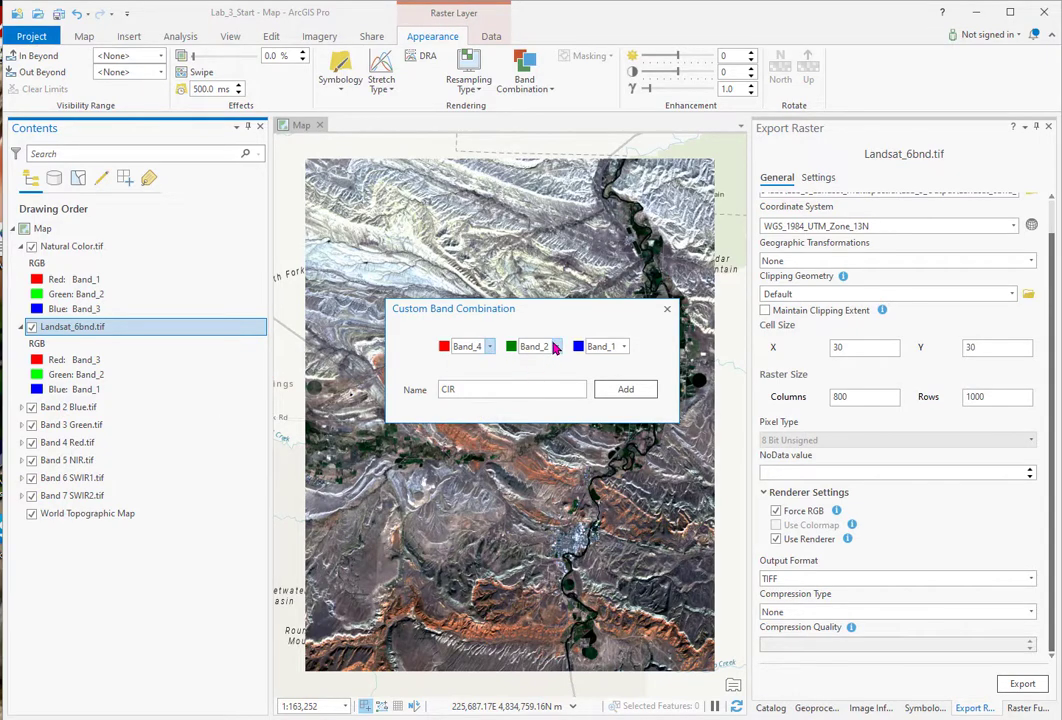
left_click(555, 346)
left_click(542, 396)
left_click(622, 346)
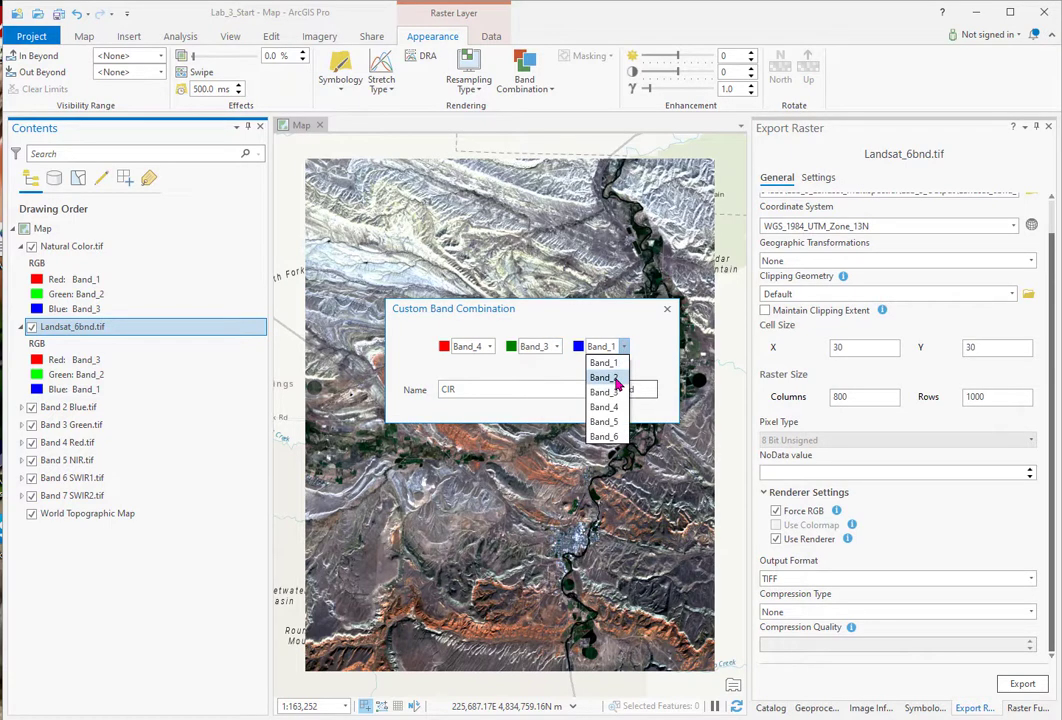
left_click(606, 378)
left_click(633, 393)
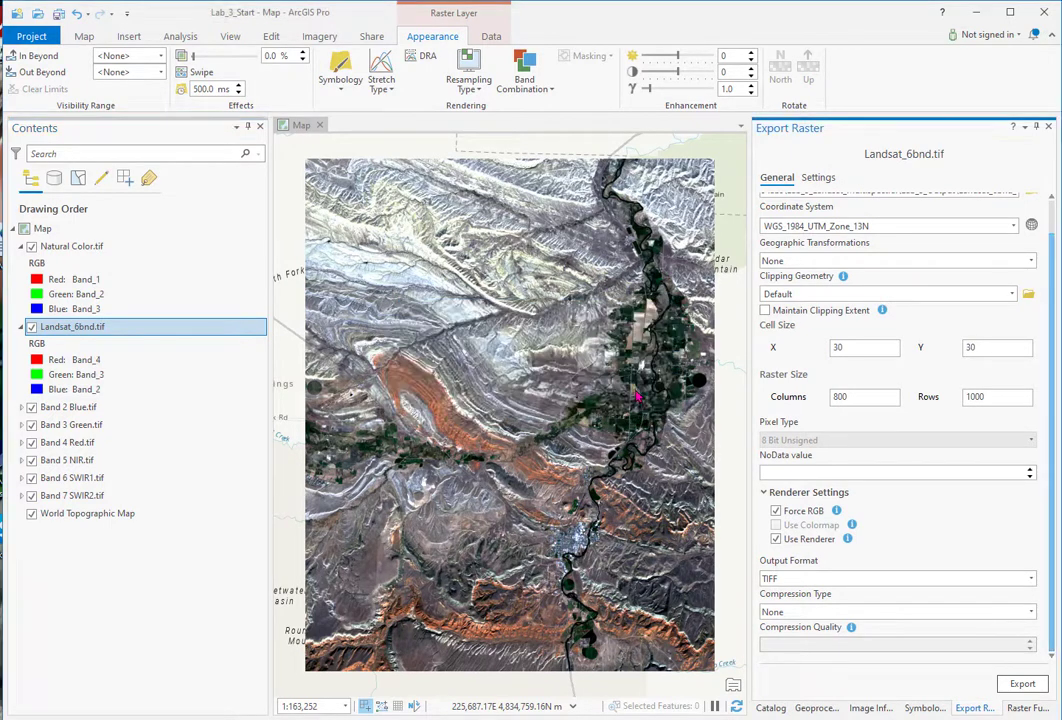
left_click(924, 707)
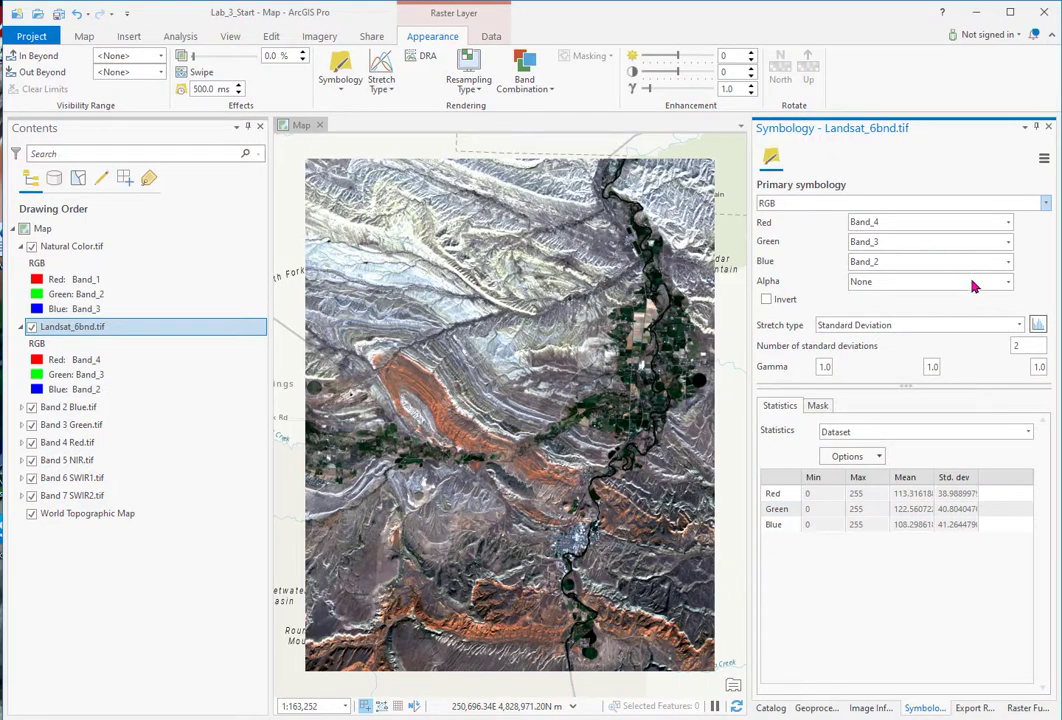
- Hide Natural Color.tif and set the standard-deviation stretch to 2.2
left_click(1019, 325)
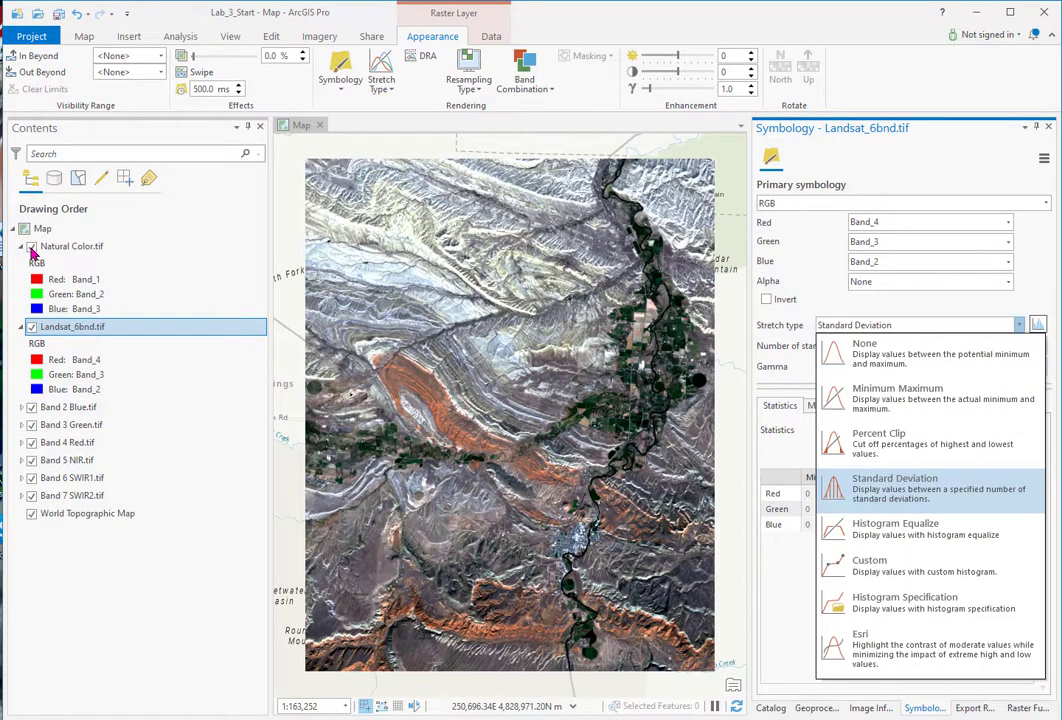
left_click(32, 250)
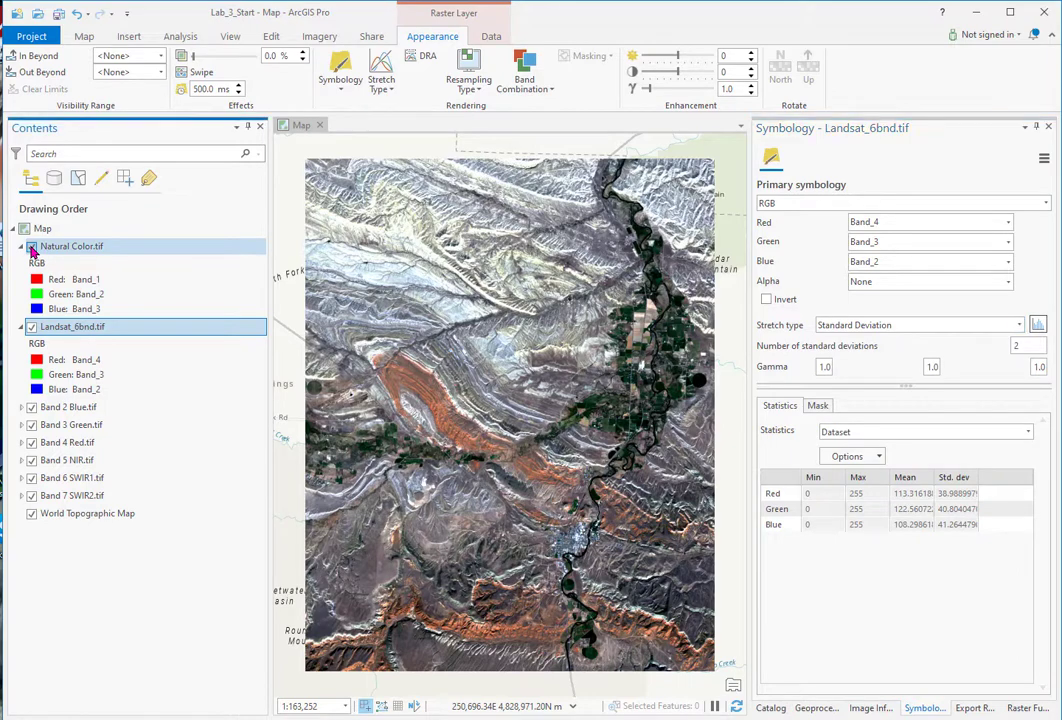
left_click(32, 247)
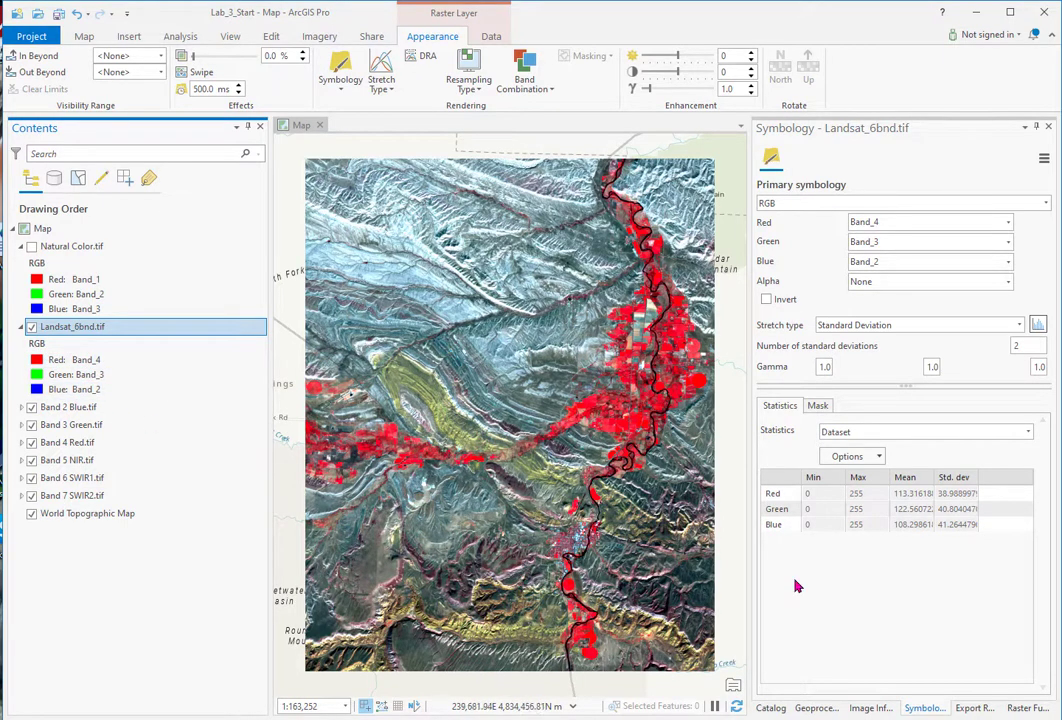
left_click(1019, 345)
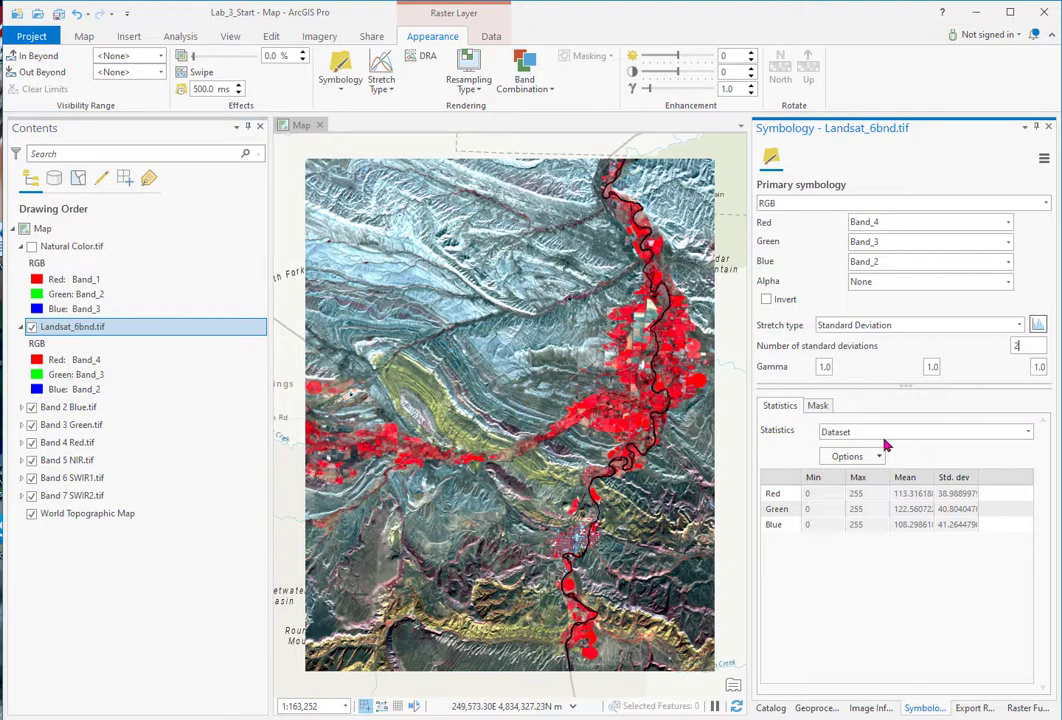
type(".2")
key("Return")
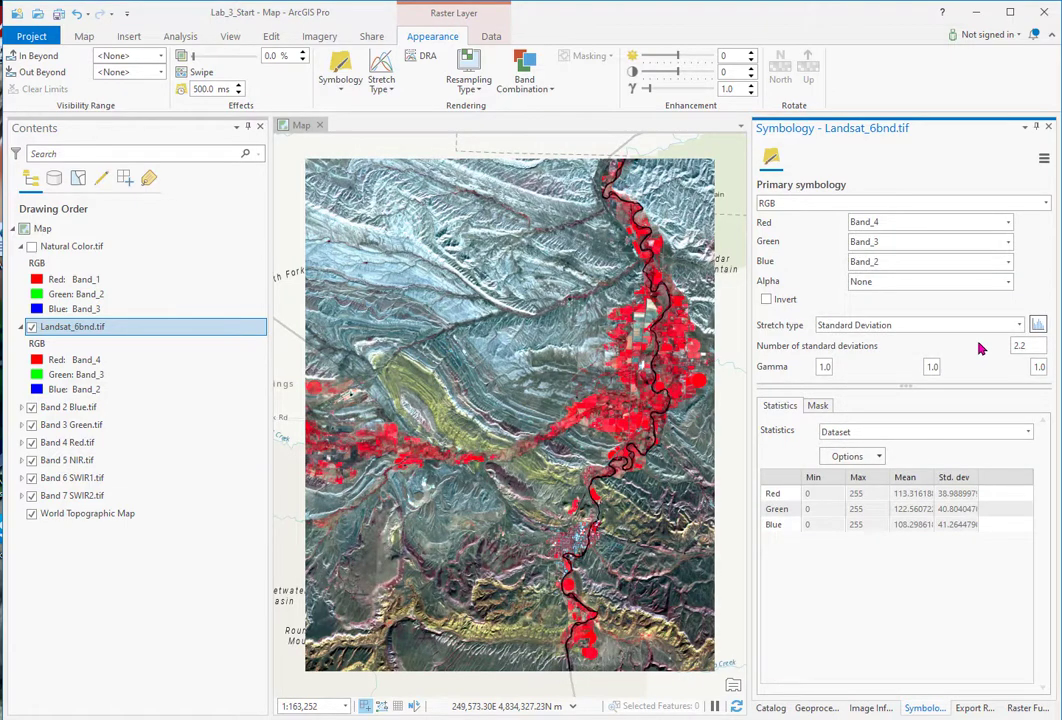
- Export the CIR-rendered Landsat_6bnd.tif as CIR.tif using the renderer and forced RGB
right_click(97, 330)
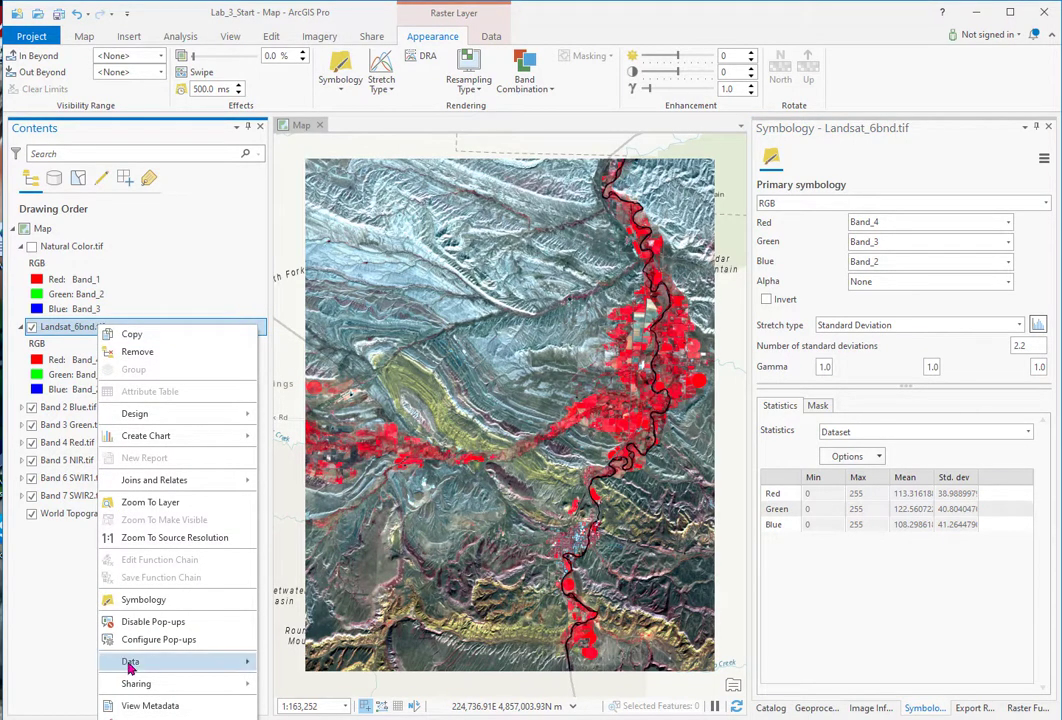
mouse_move(180, 662)
left_click(305, 681)
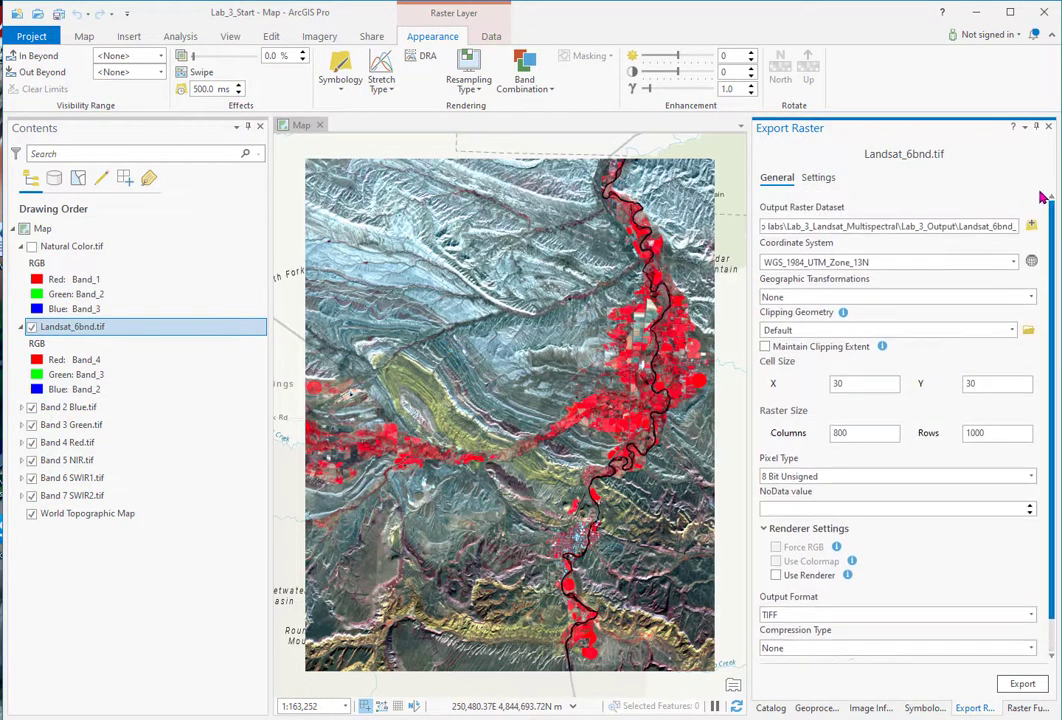
double_click(955, 226)
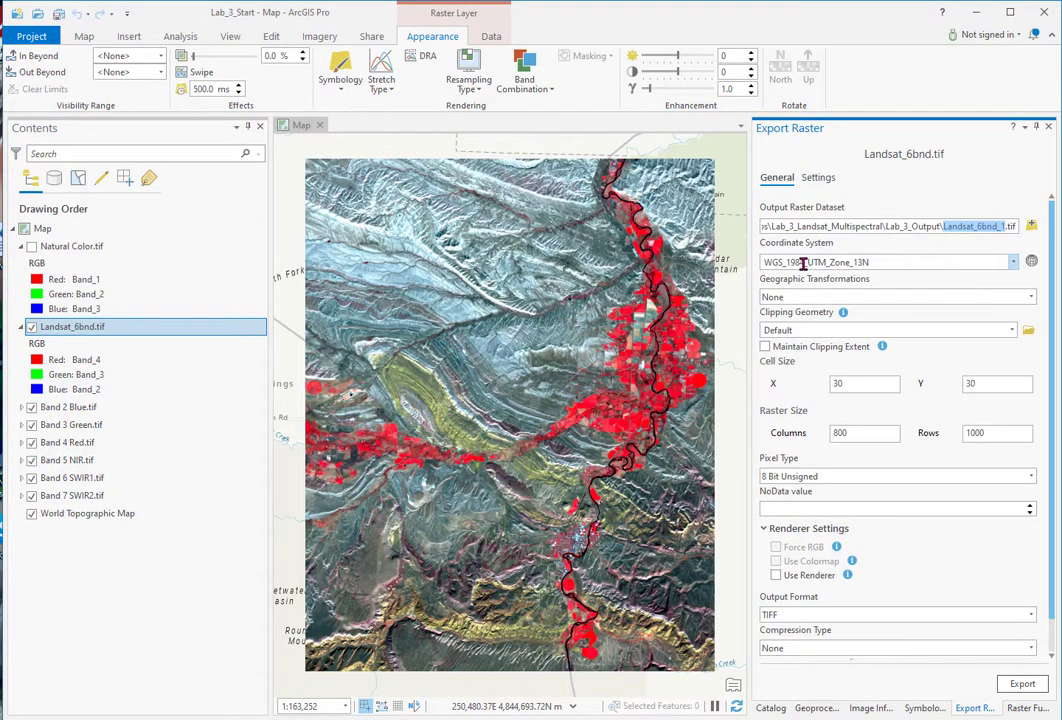
left_click(803, 262)
scroll(885, 532, "down", 1)
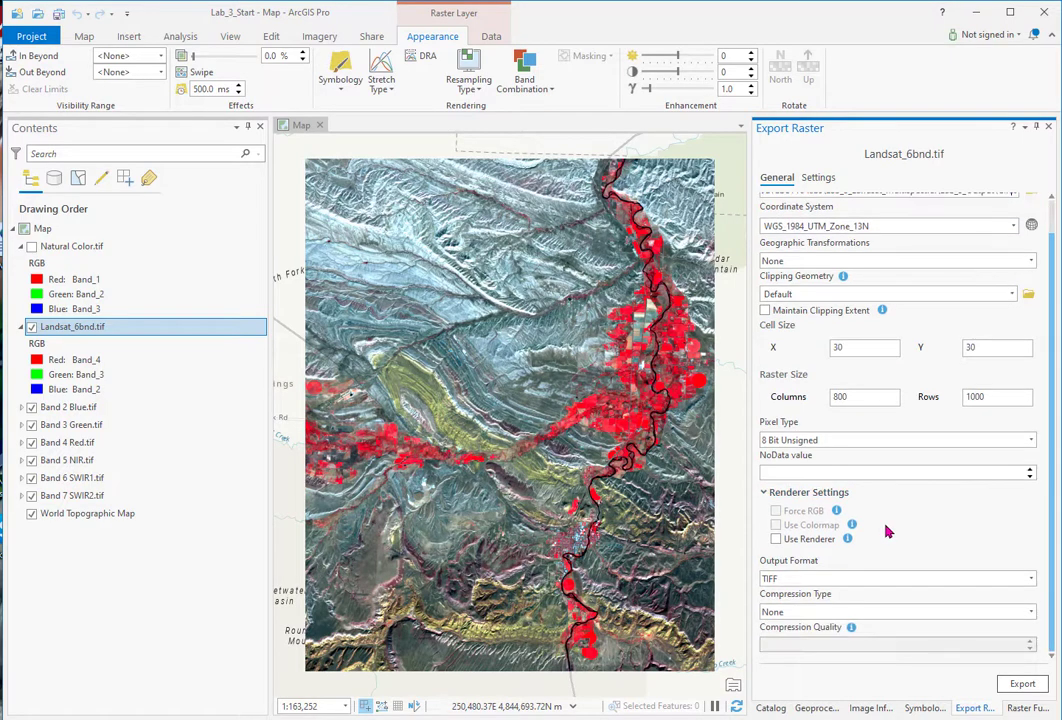
left_click(777, 539)
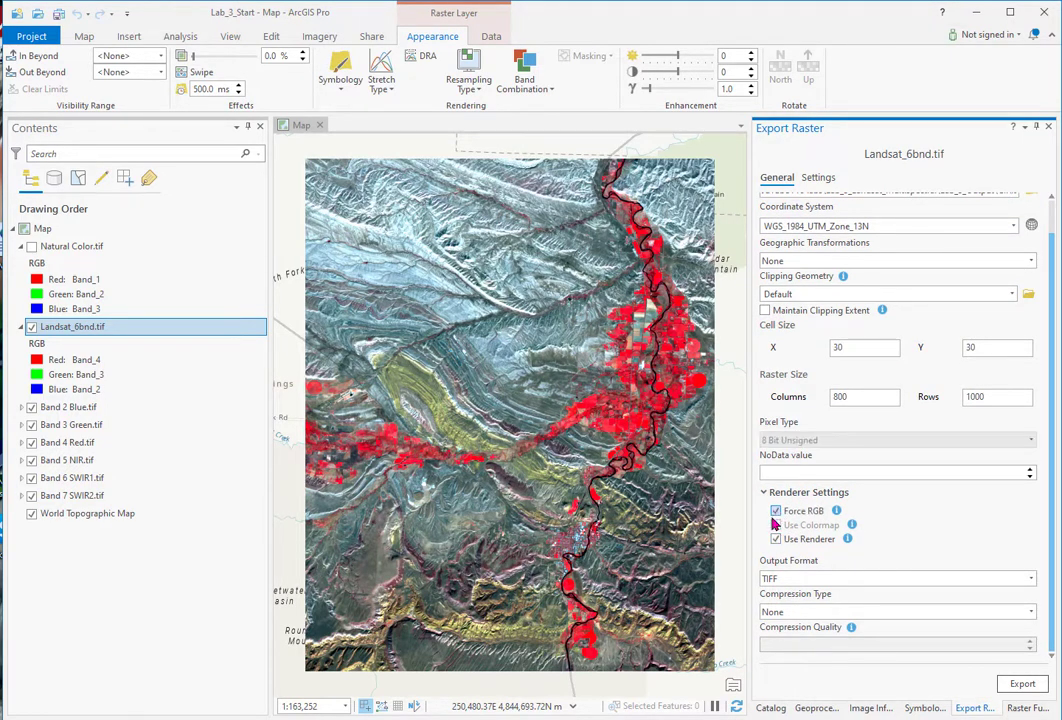
left_click(1020, 686)
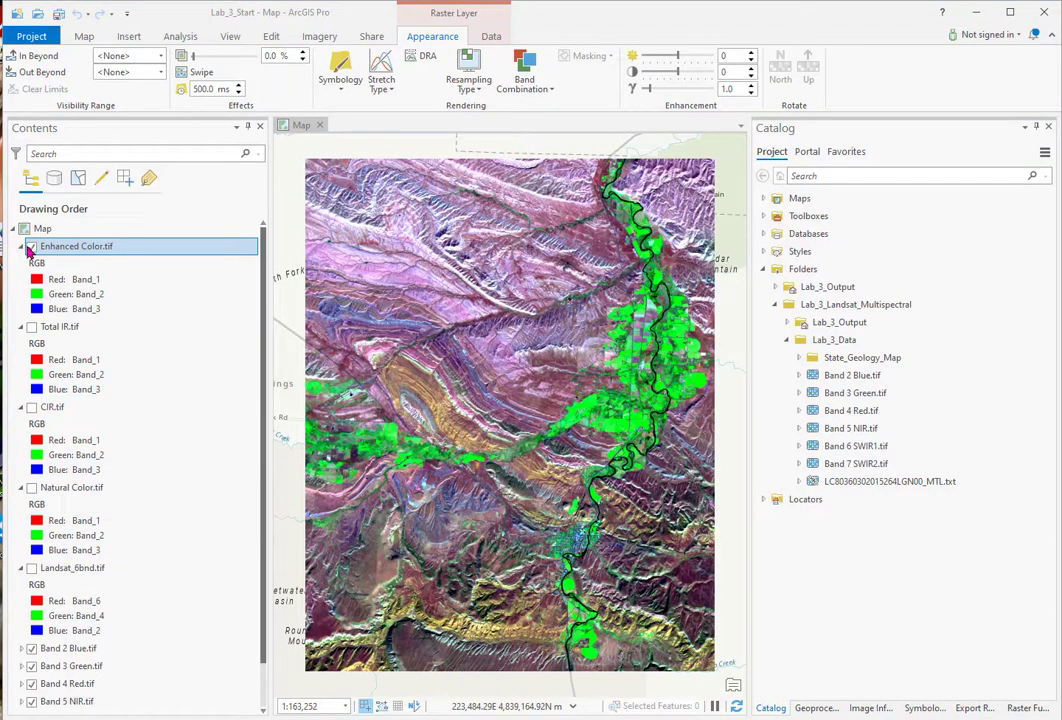
- Switch on Natural Color, CIR, Total IR and Enhanced Color layers, and expand Lab_3_Output in the Catalog
left_click(31, 247)
left_click(32, 488)
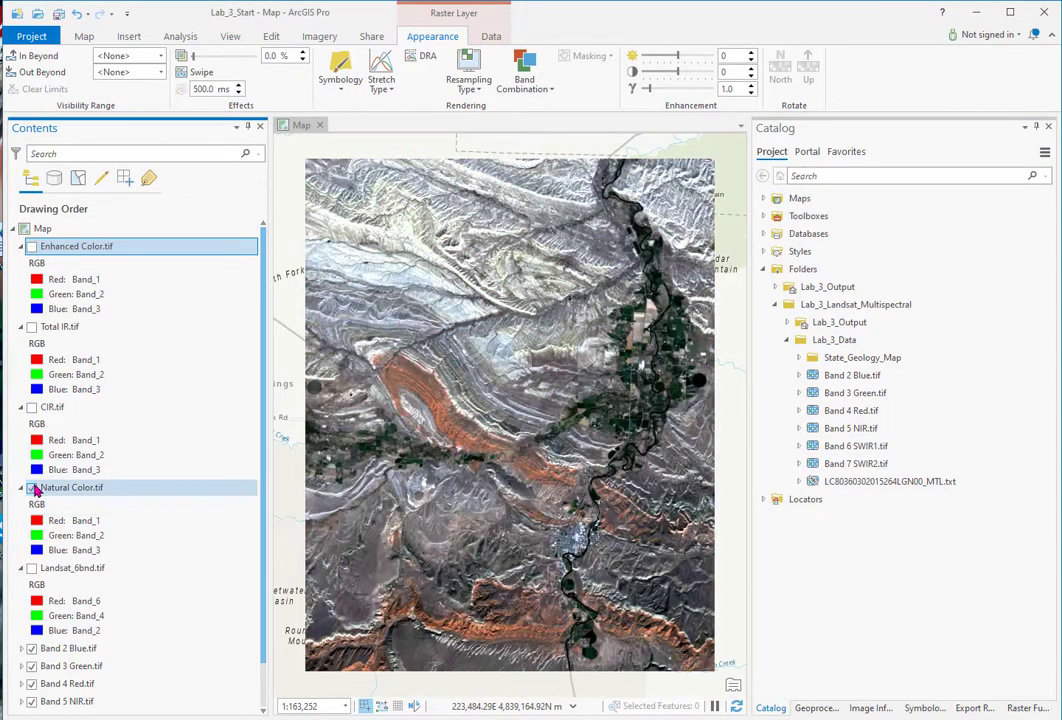
left_click(32, 407)
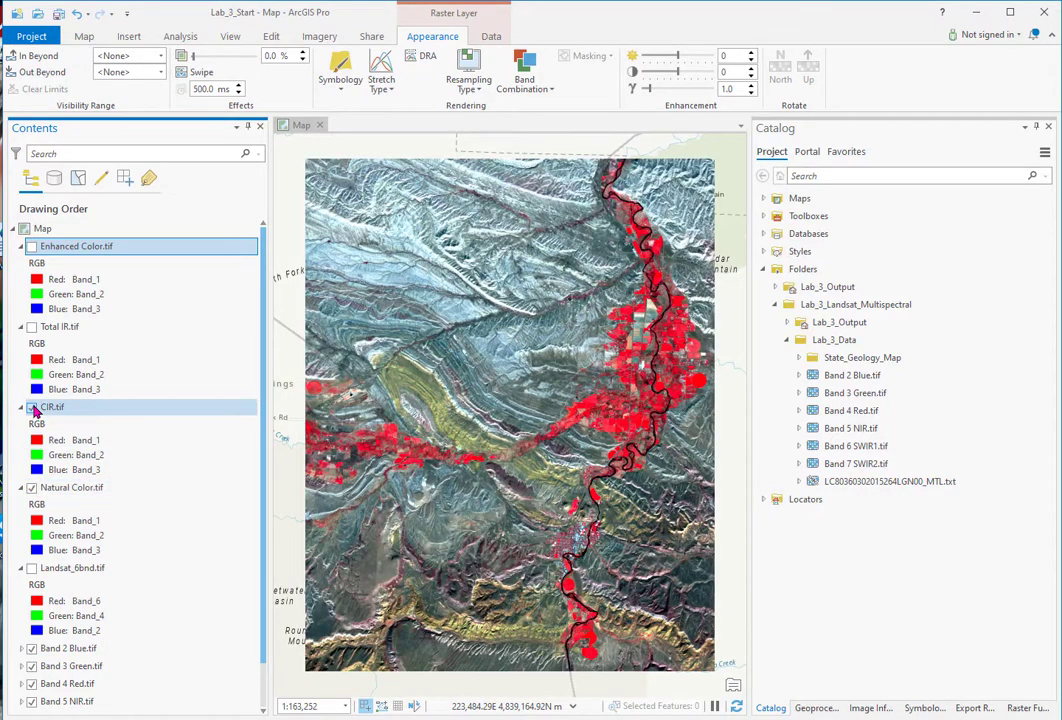
left_click(31, 327)
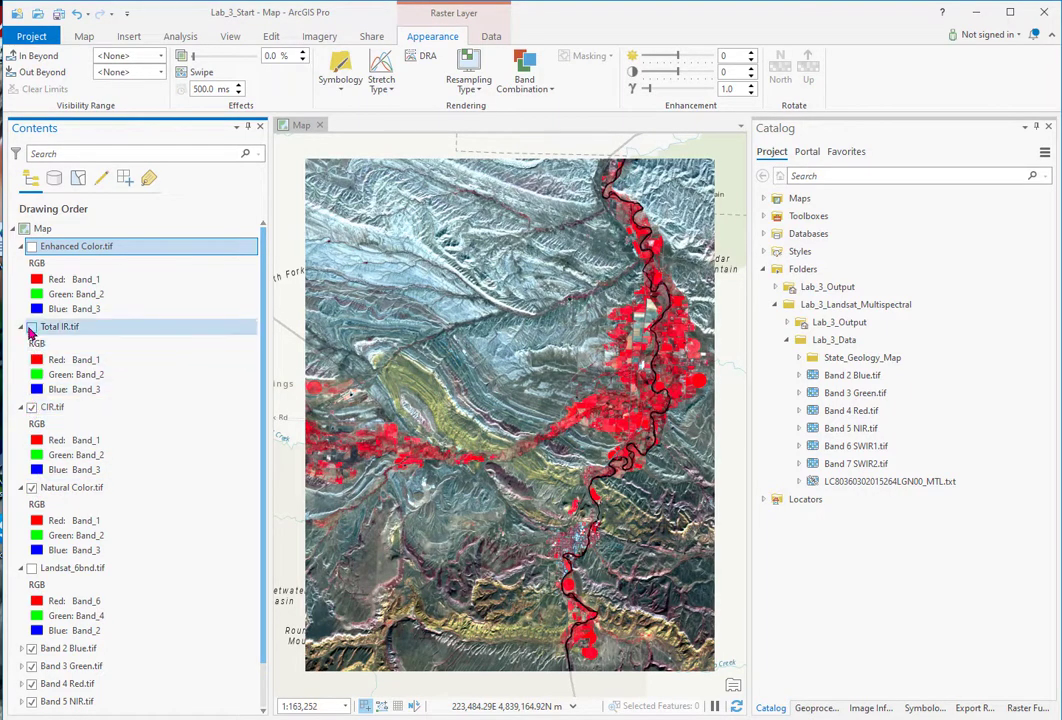
left_click(31, 247)
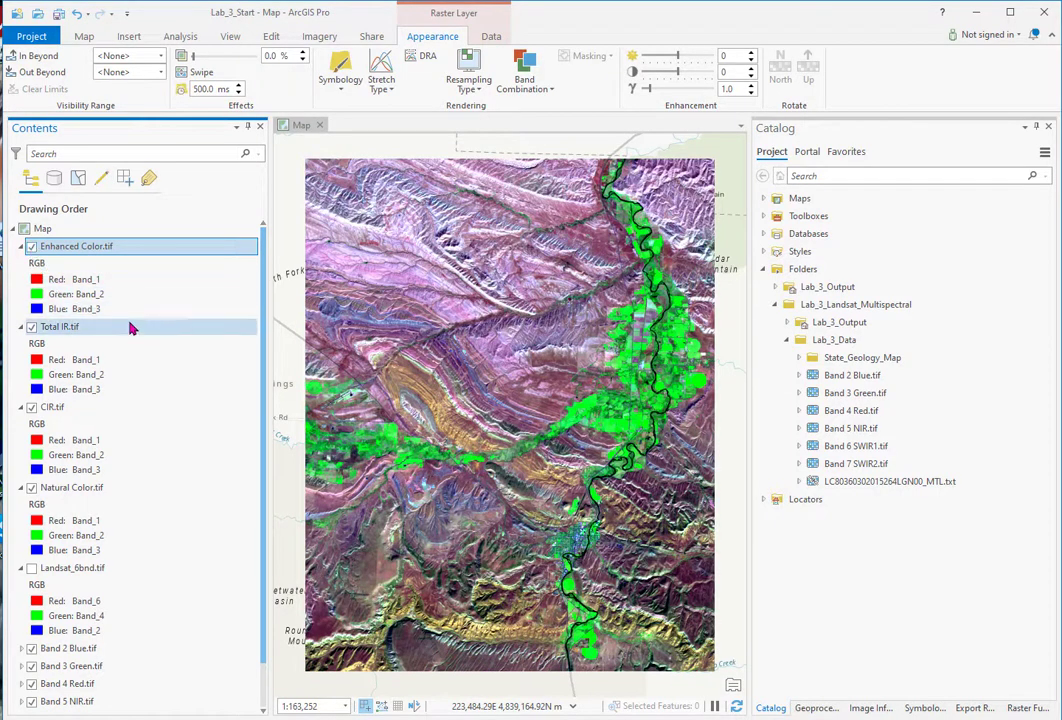
left_click(776, 287)
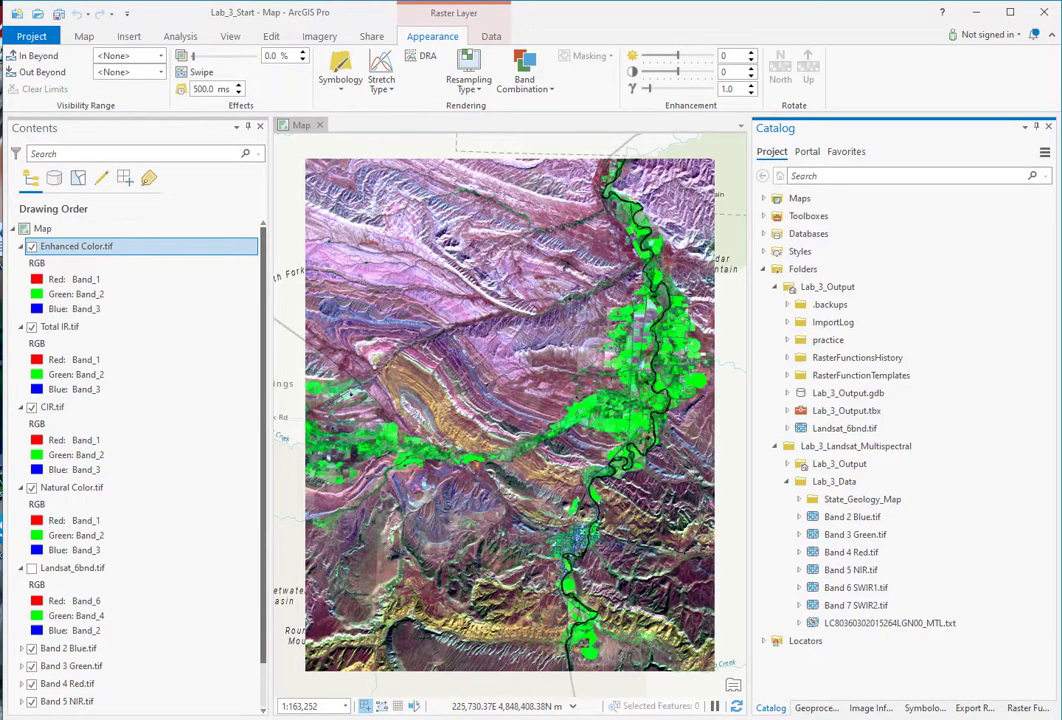
- Review the 32 Lab_3_Output files in File Explorer, then dismiss the window
left_click_drag(10, 210, 431, 30)
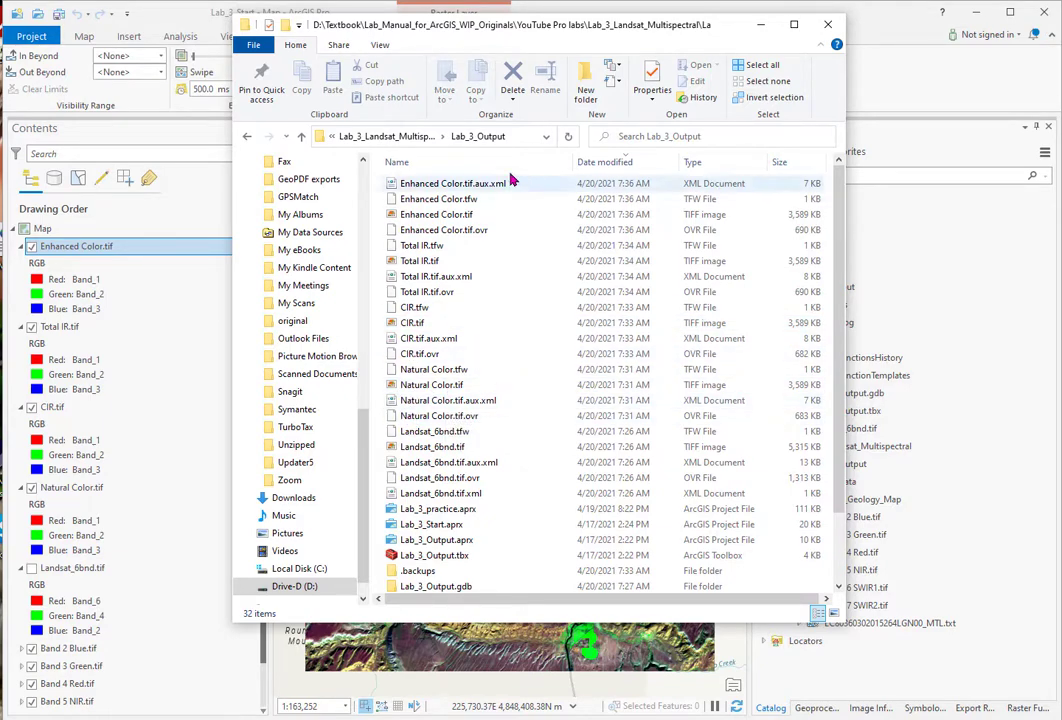
key("super+Down")
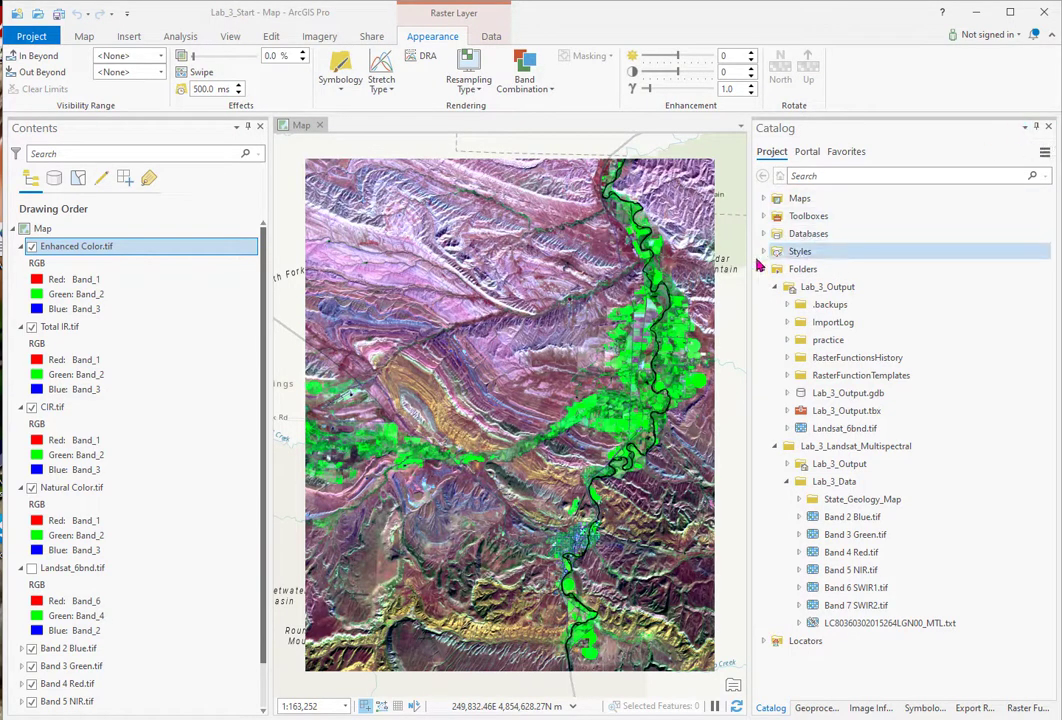
- Refresh the Catalog and re-expand Folders down to Lab_3_Landsat_Multispectral > Lab_3_Output
left_click(1044, 151)
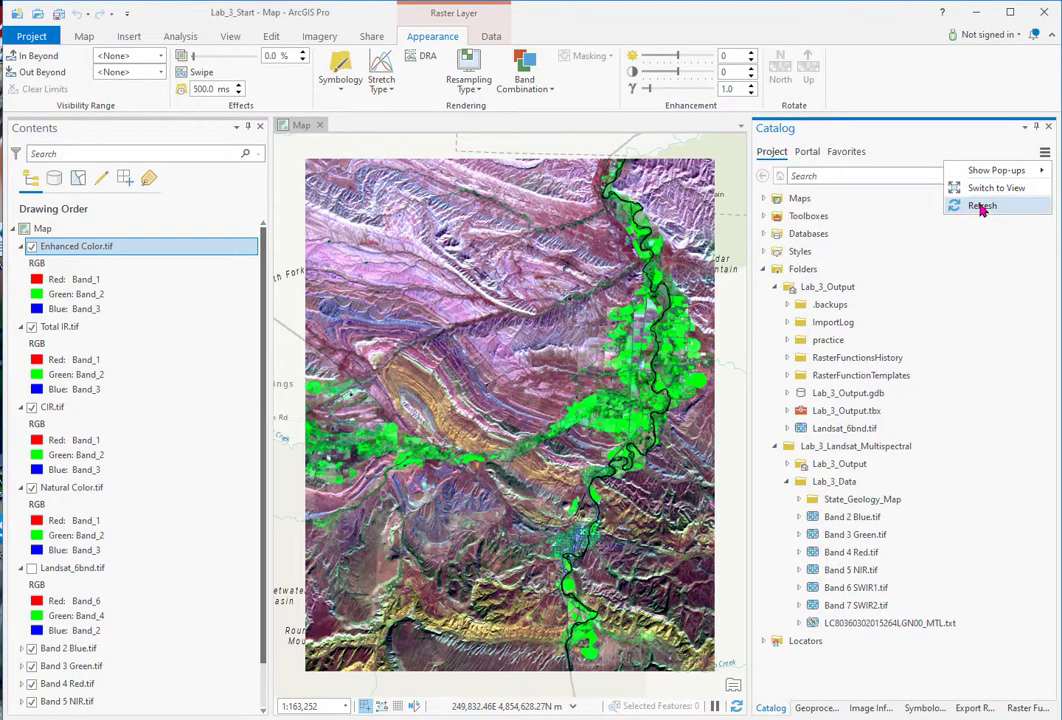
left_click(981, 204)
left_click(763, 269)
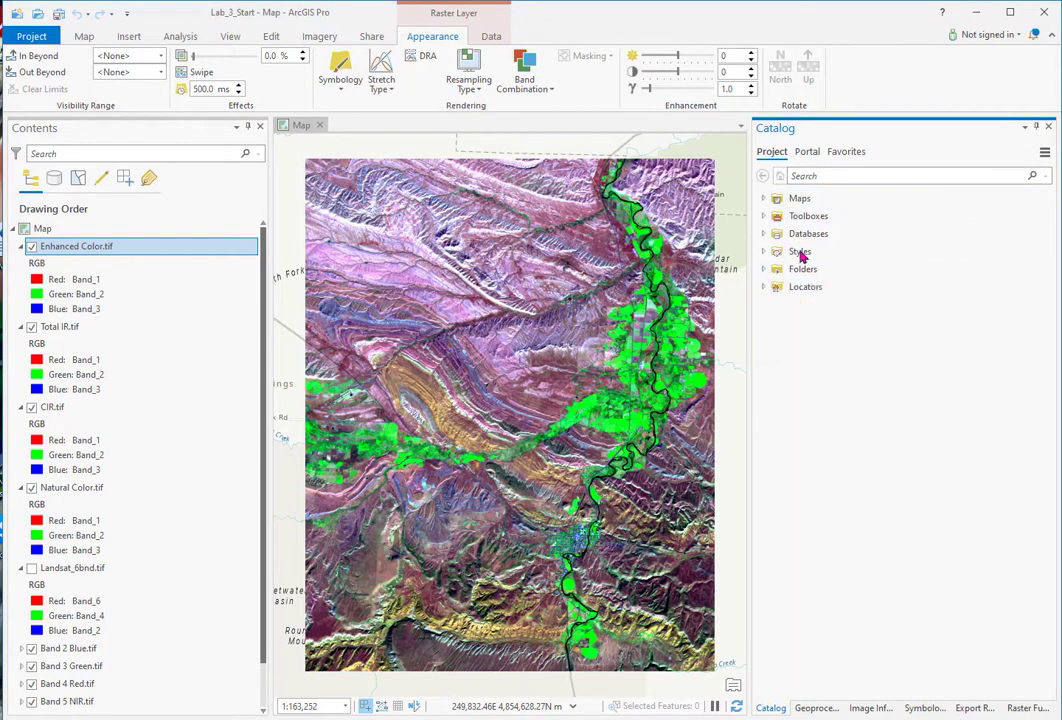
left_click(1045, 153)
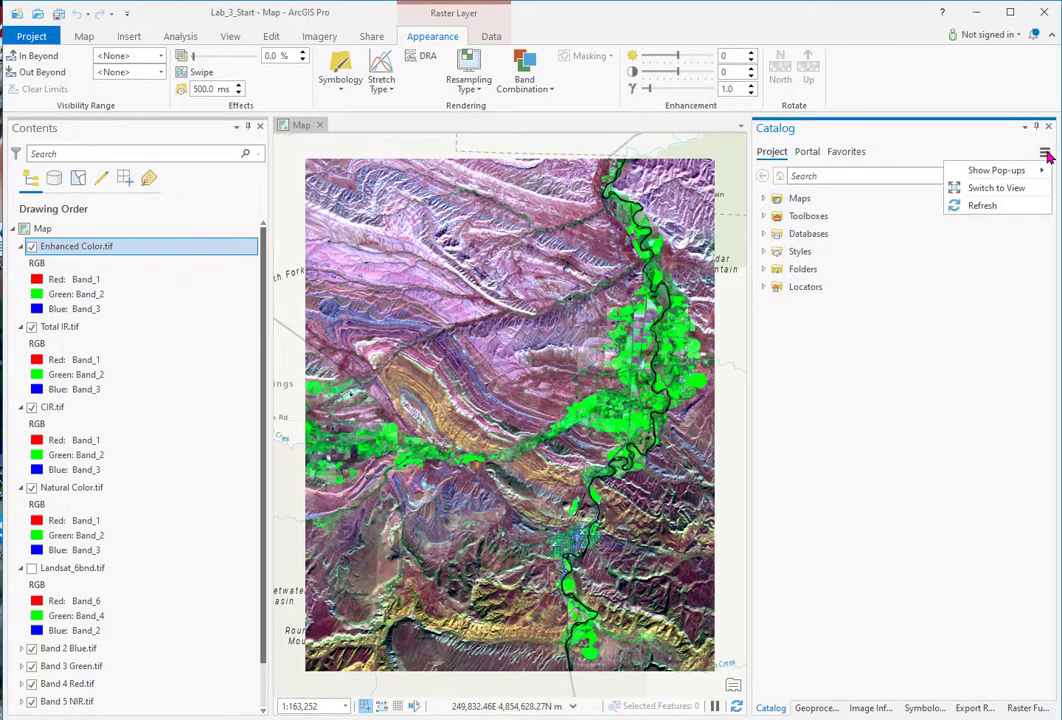
left_click(979, 204)
left_click(764, 269)
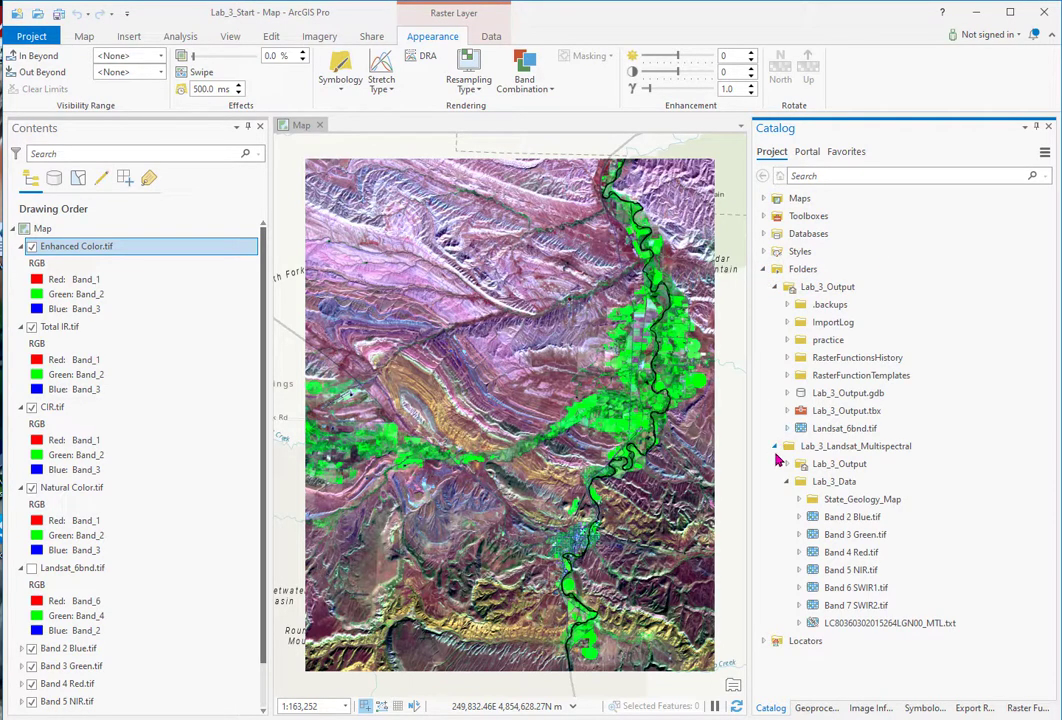
left_click(788, 465)
left_click(774, 287)
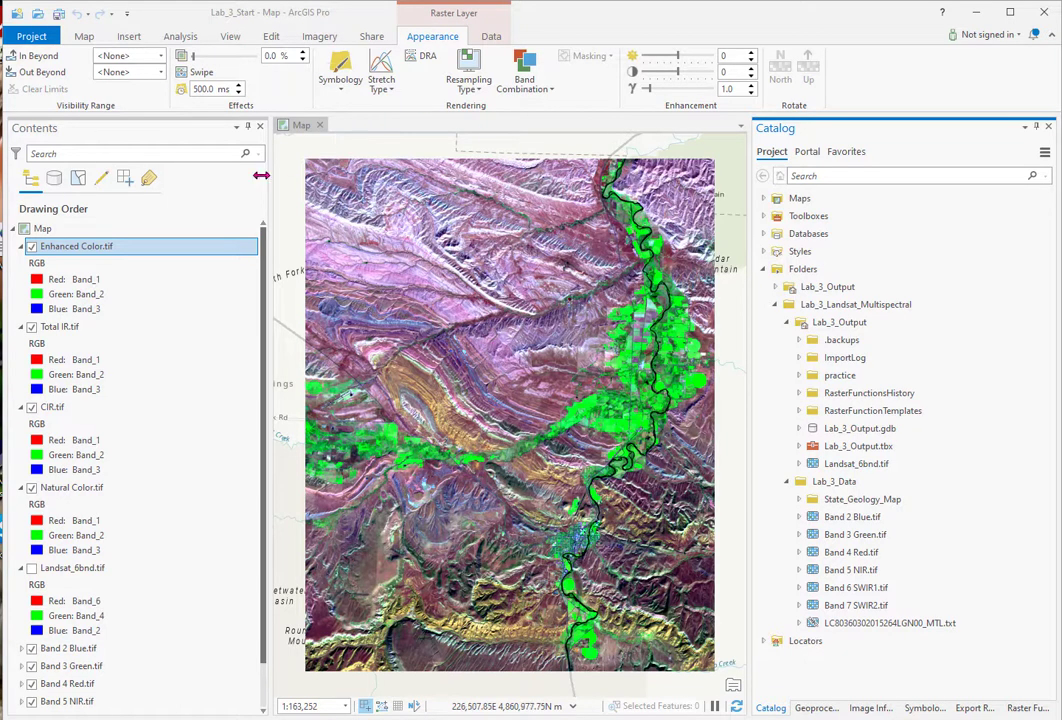
- Insert new blank World Topographic maps until Map1 through Map4 exist
left_click(128, 38)
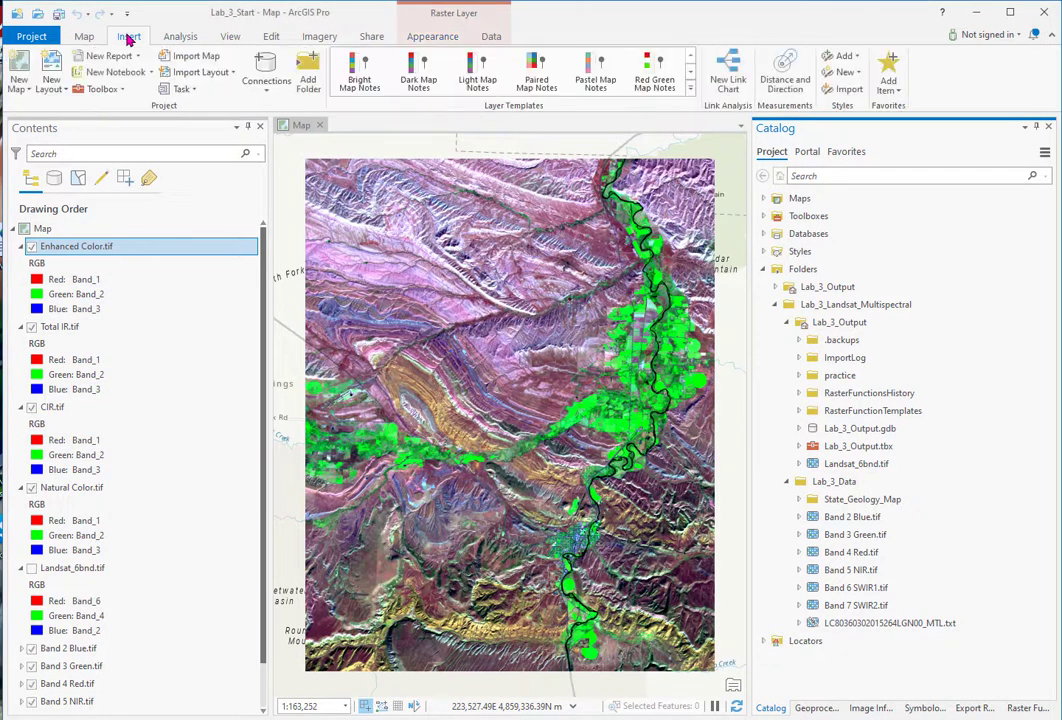
left_click(17, 70)
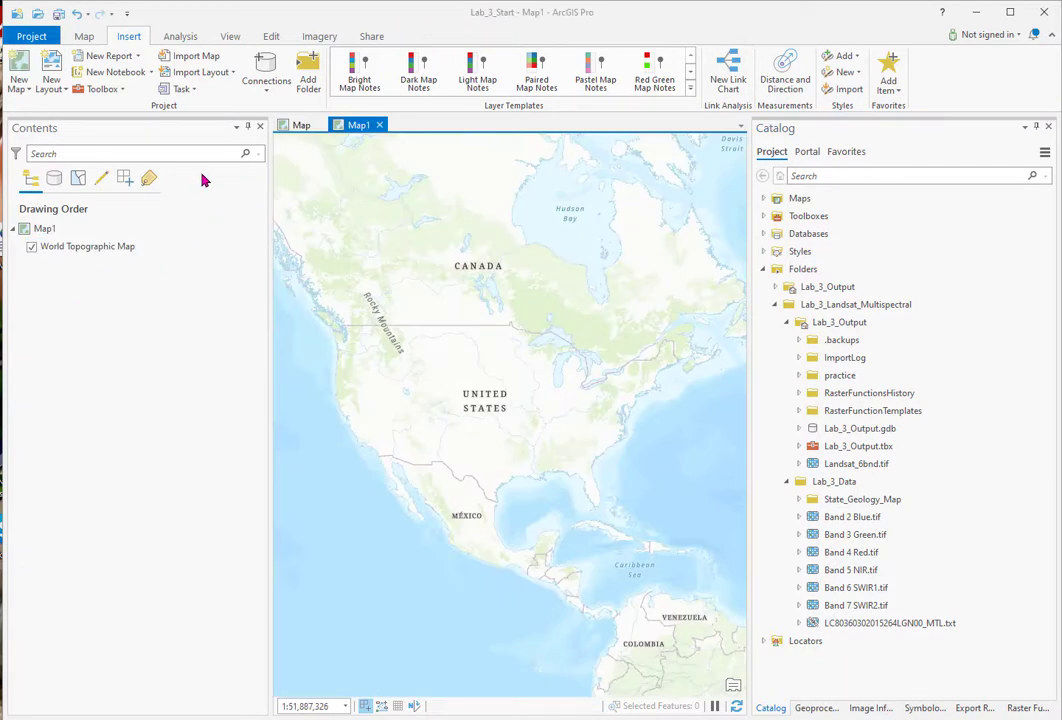
left_click(18, 86)
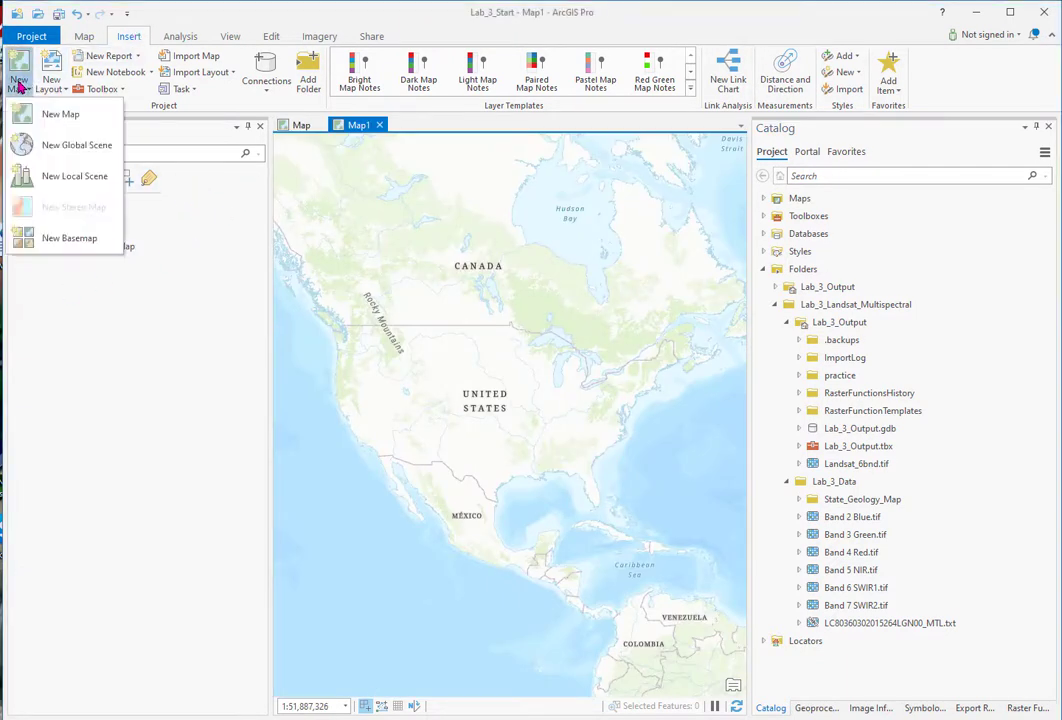
left_click(62, 113)
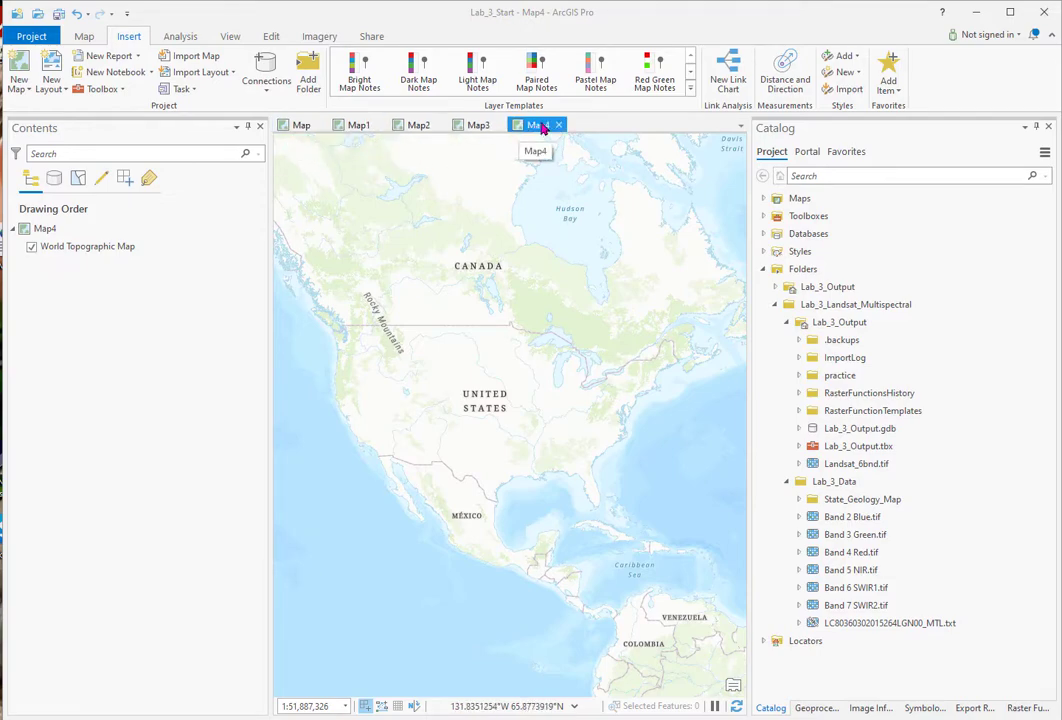
left_click(197, 212)
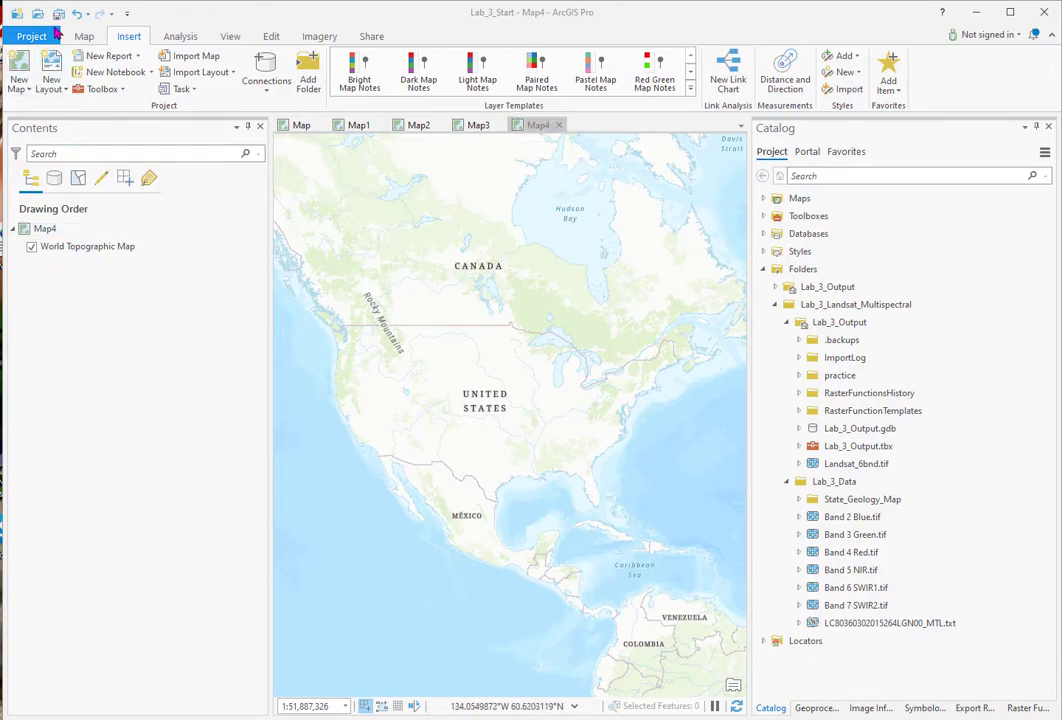
- Save the project as 'Landsat_4 color combos' in the Lab_3_Output folder
left_click(28, 36)
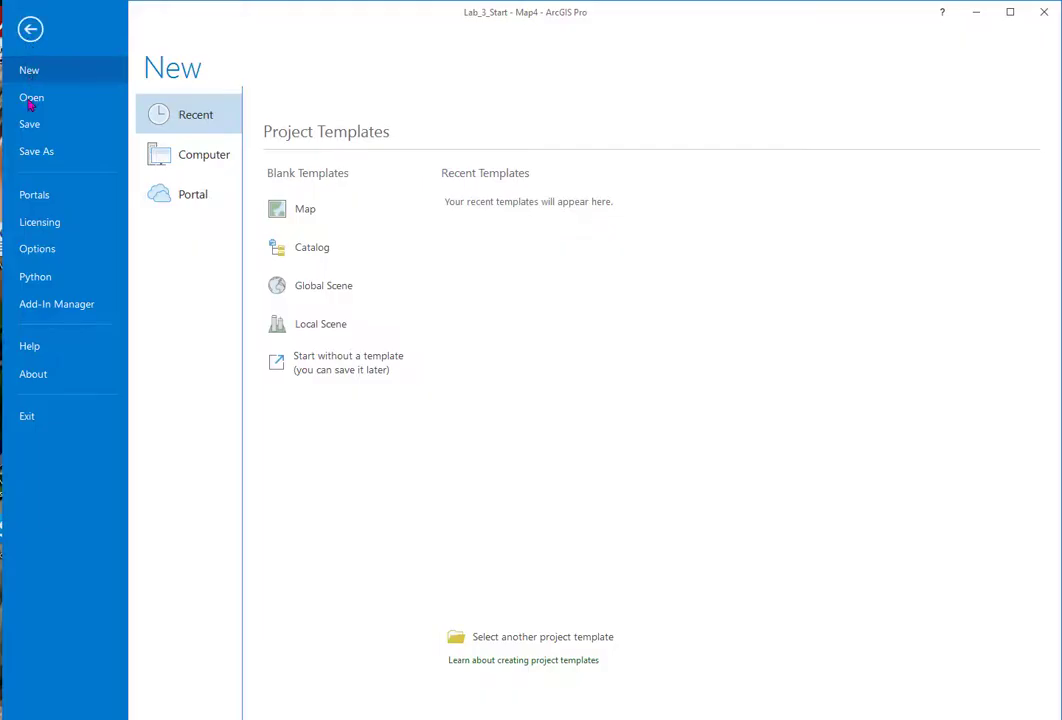
left_click(34, 152)
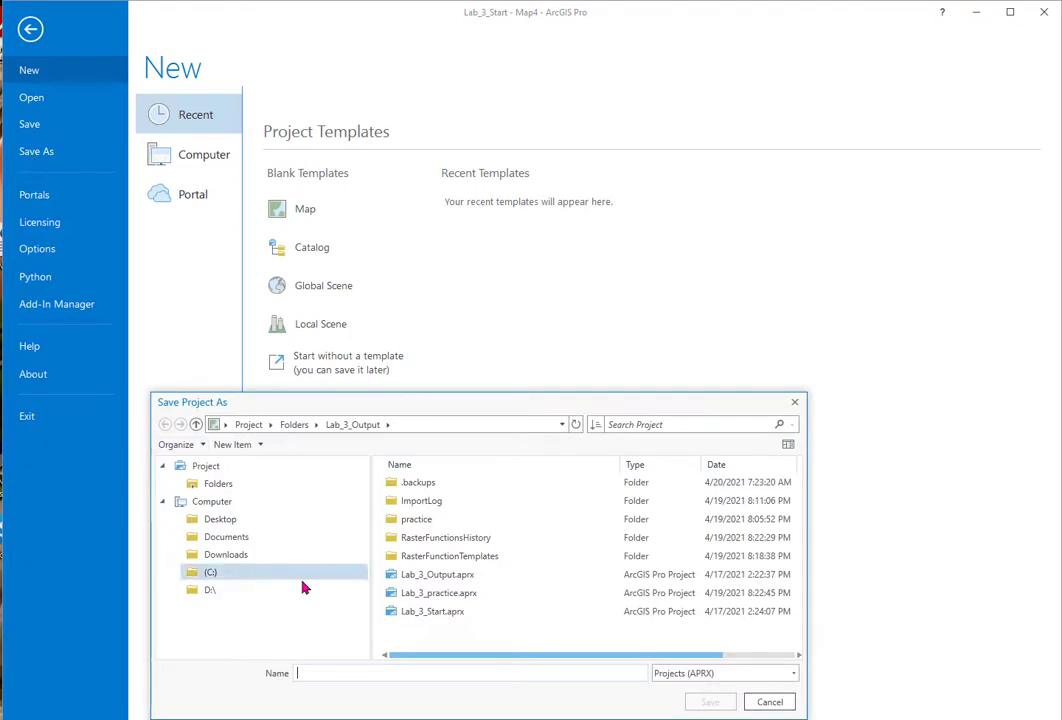
left_click(304, 672)
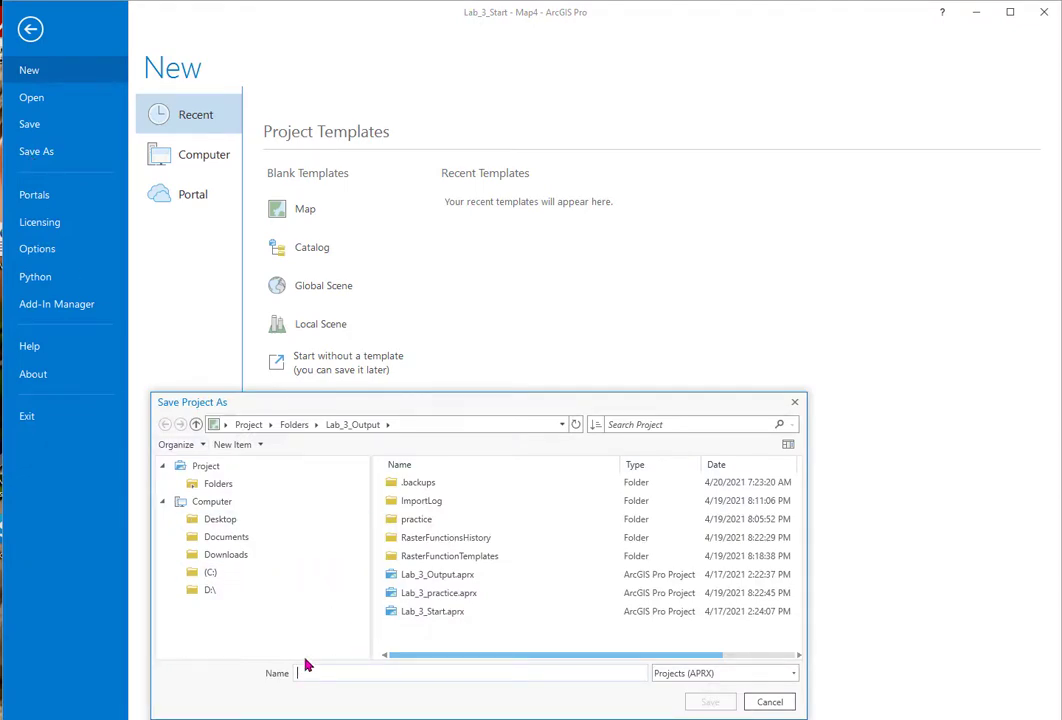
type("Lan")
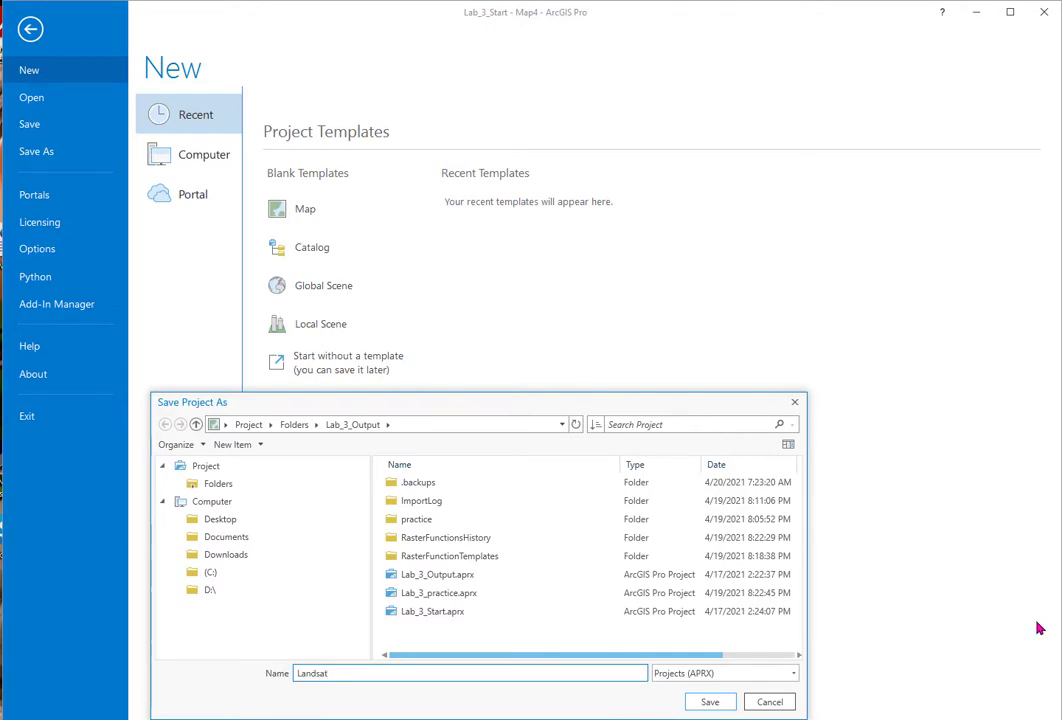
type("dsat_4 color combos")
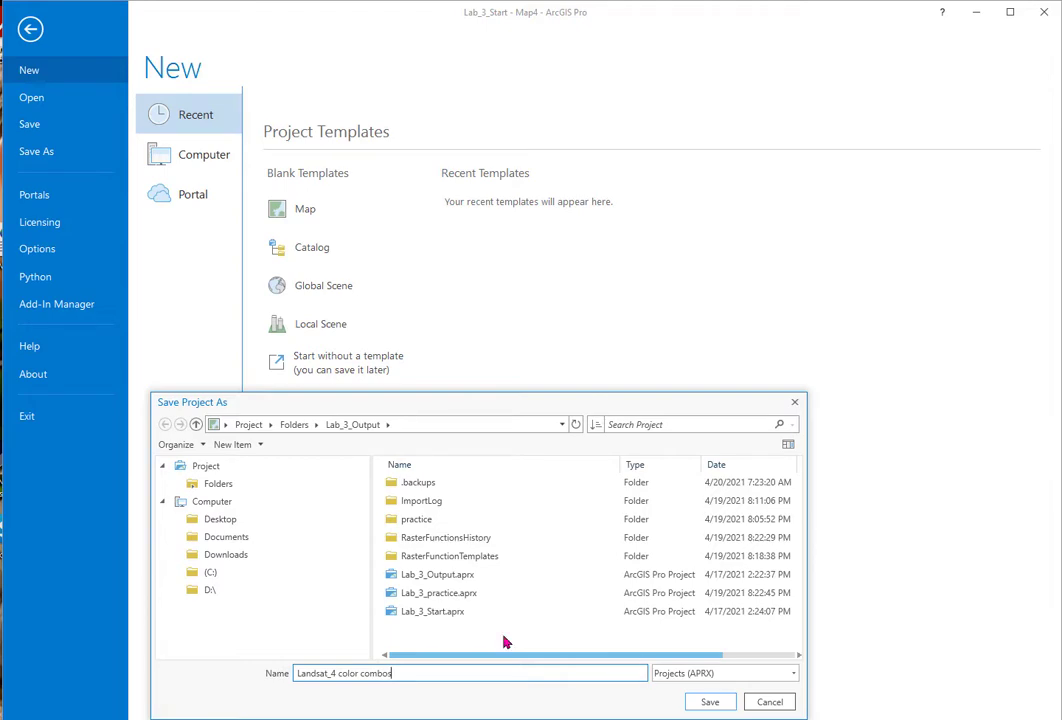
left_click(709, 702)
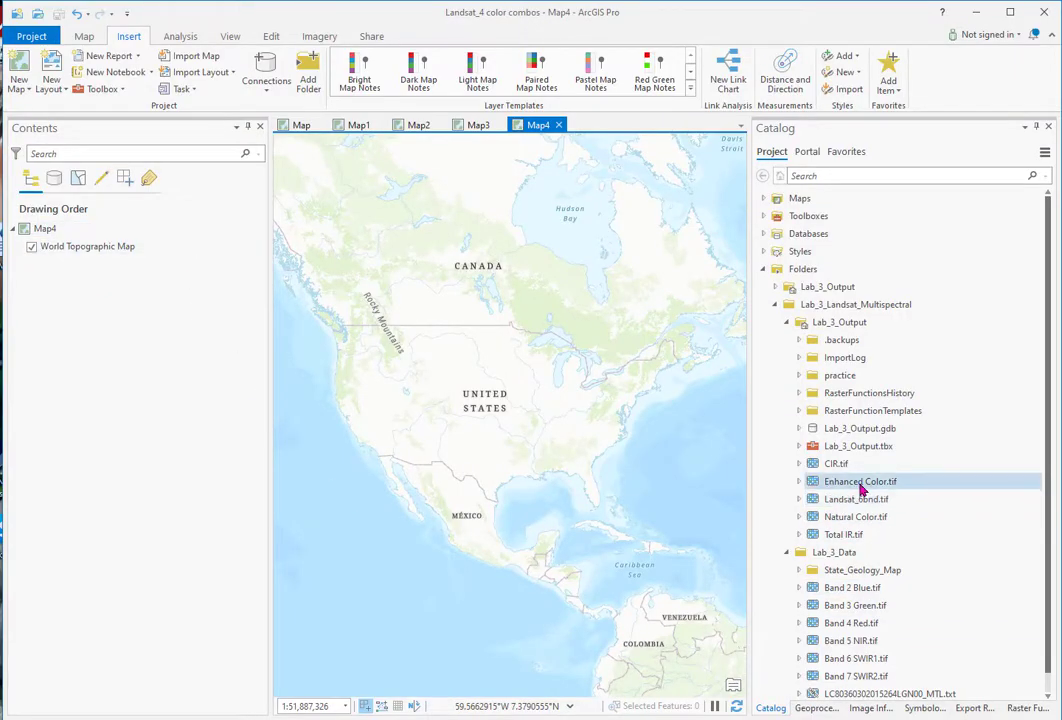
mouse_move(839, 464)
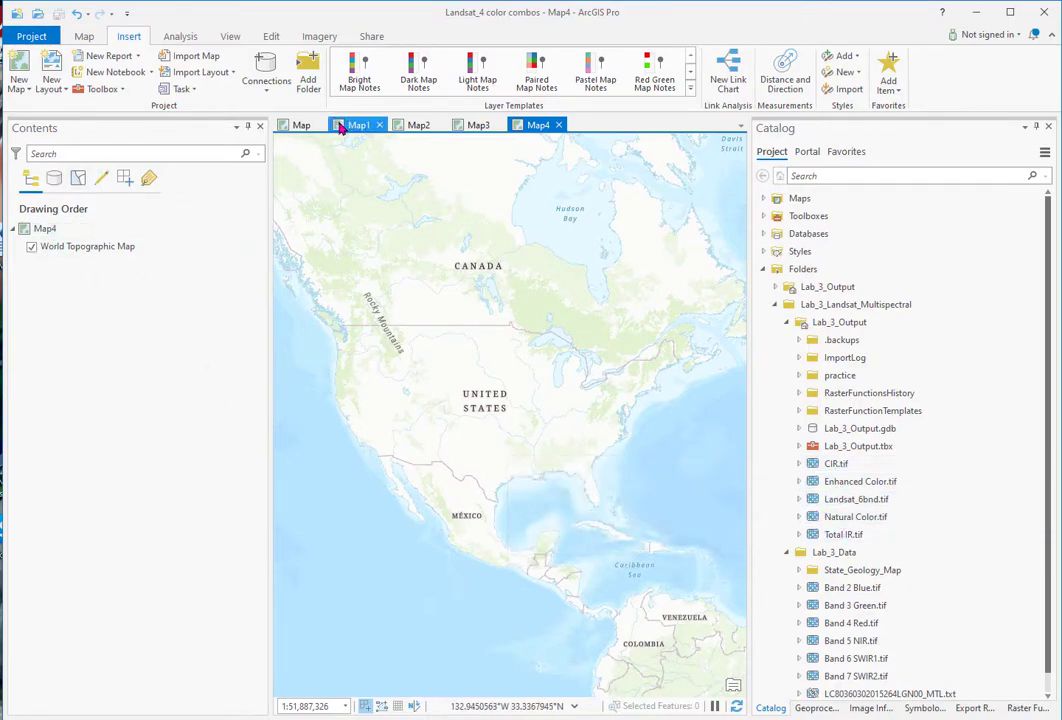
- Rename the original Landsat map to '6-bands' through its Map Properties
left_click(290, 130)
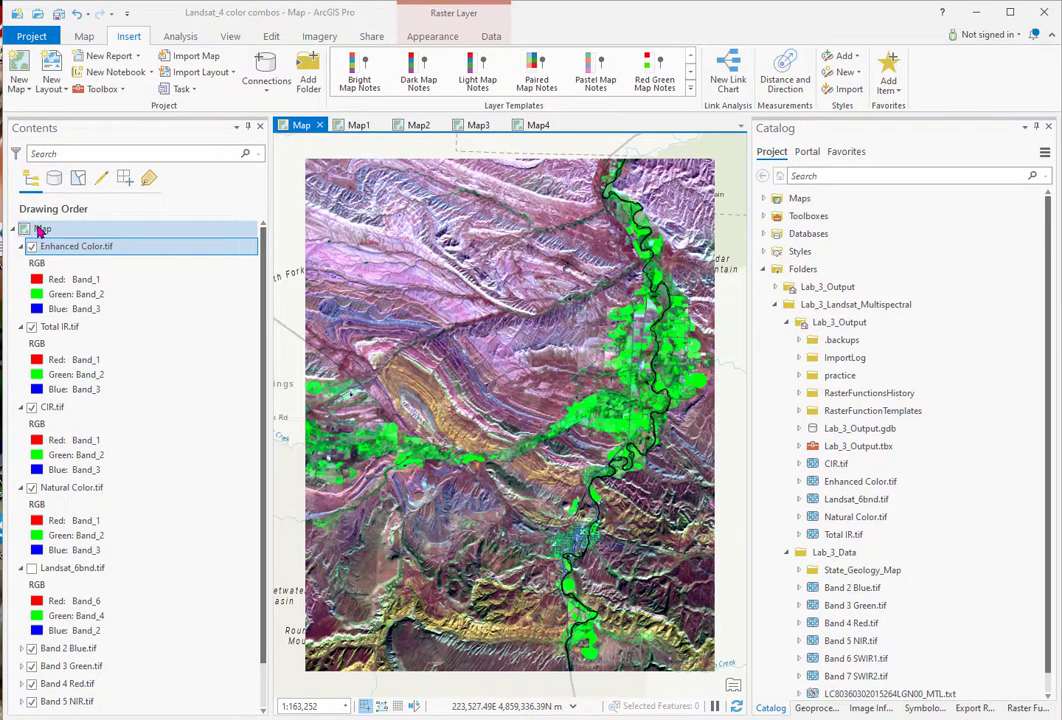
right_click(42, 230)
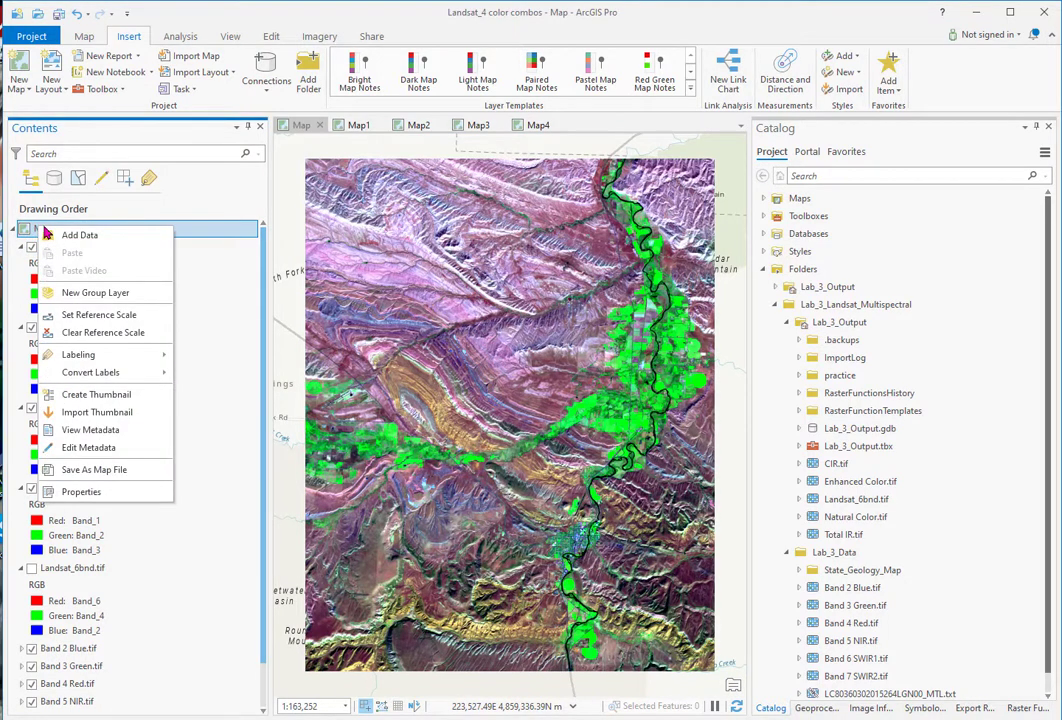
left_click(85, 493)
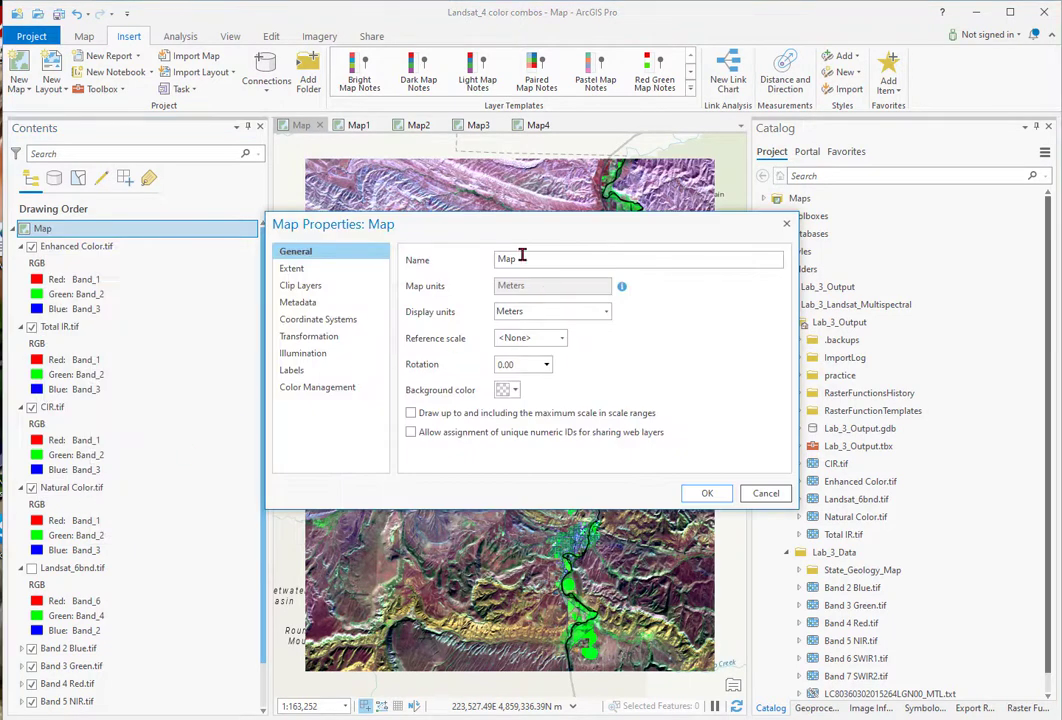
left_click_drag(521, 256, 495, 268)
type("6-bands")
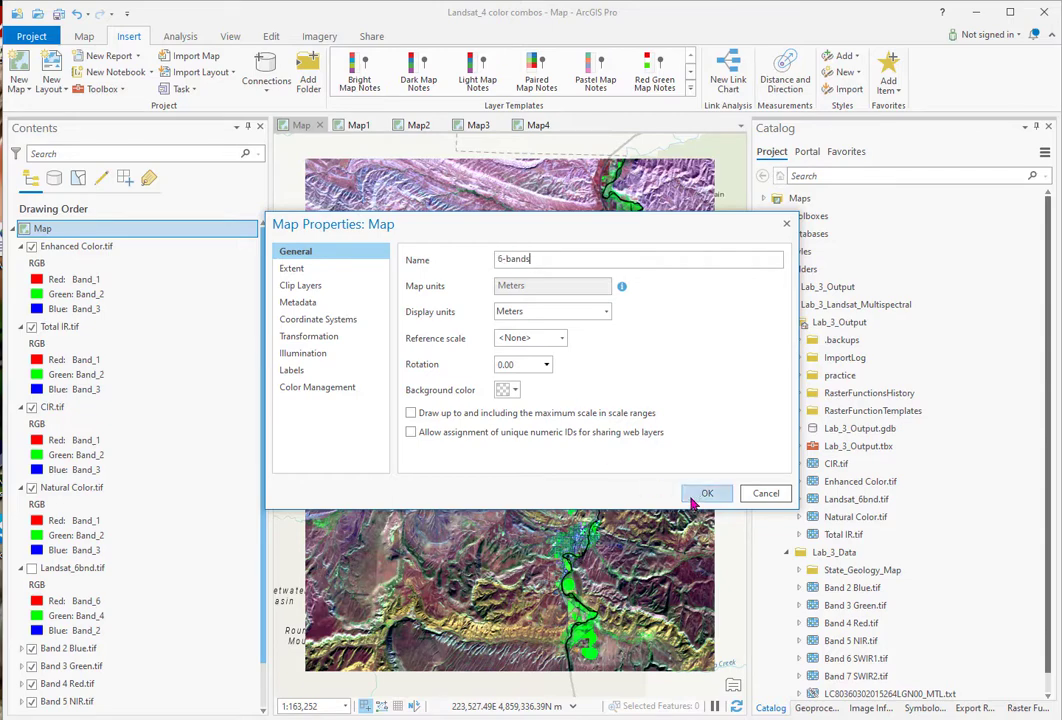
left_click(707, 493)
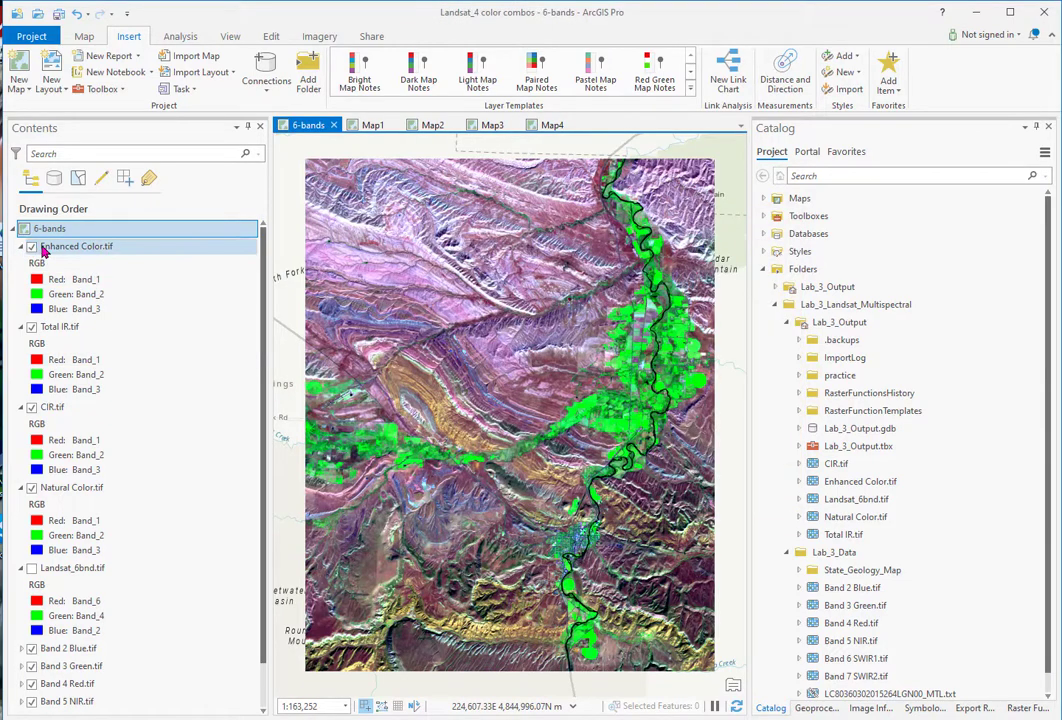
- Hide the Enhanced Color, Total IR, Natural Color and CIR layers, and show Landsat_6bnd
left_click(31, 246)
left_click(31, 326)
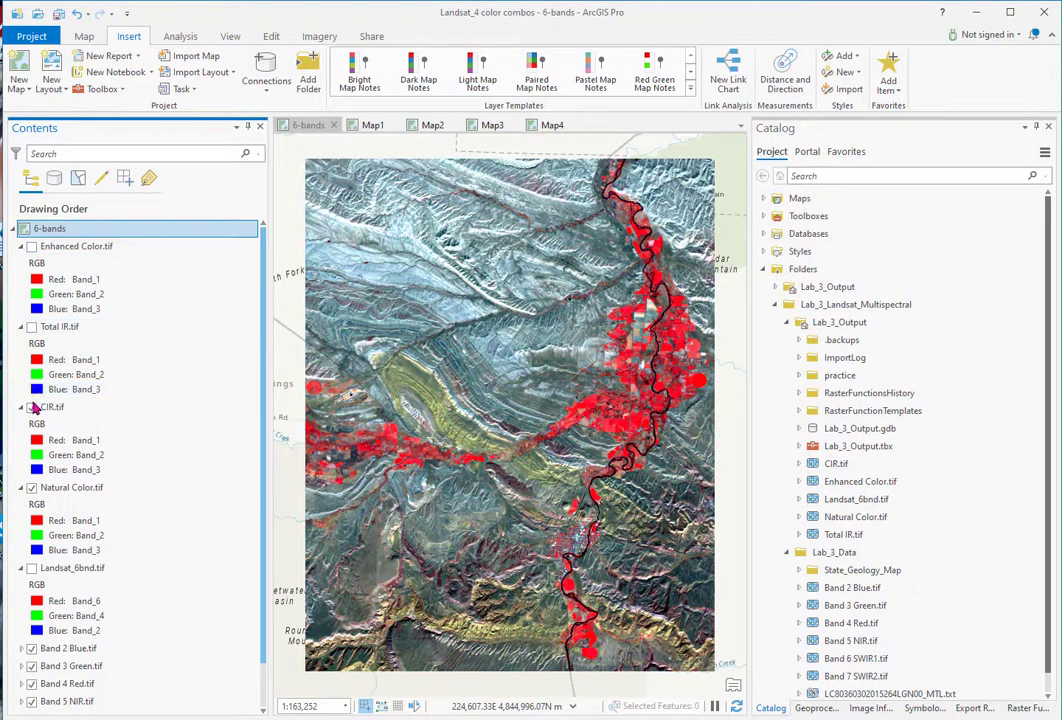
left_click(31, 407)
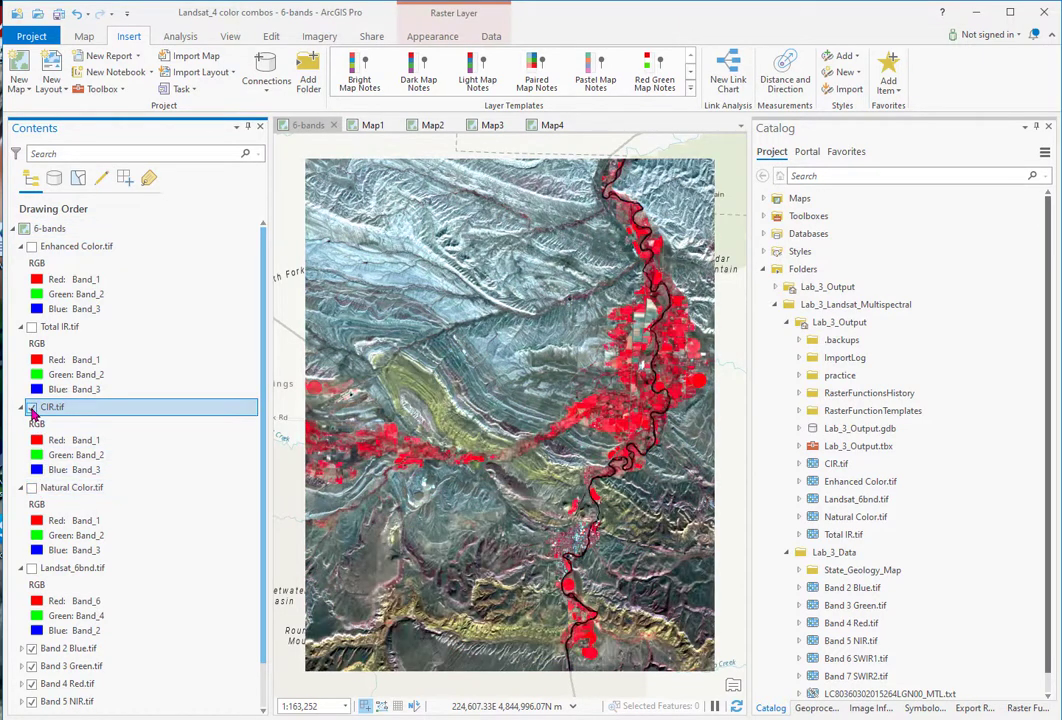
left_click(31, 407)
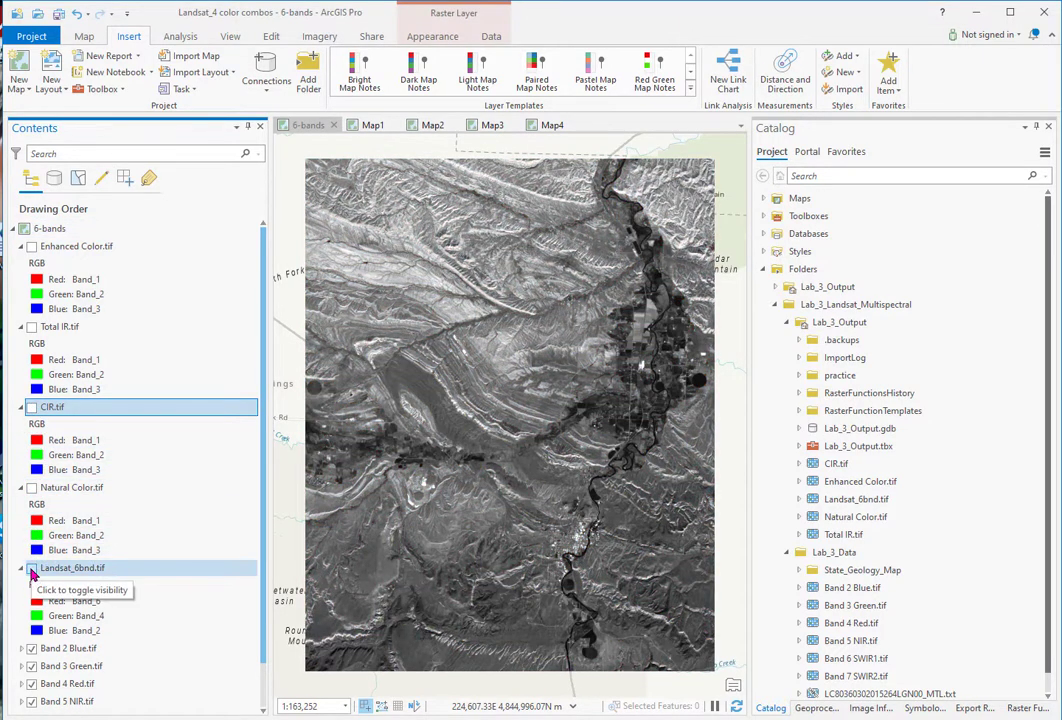
left_click(31, 568)
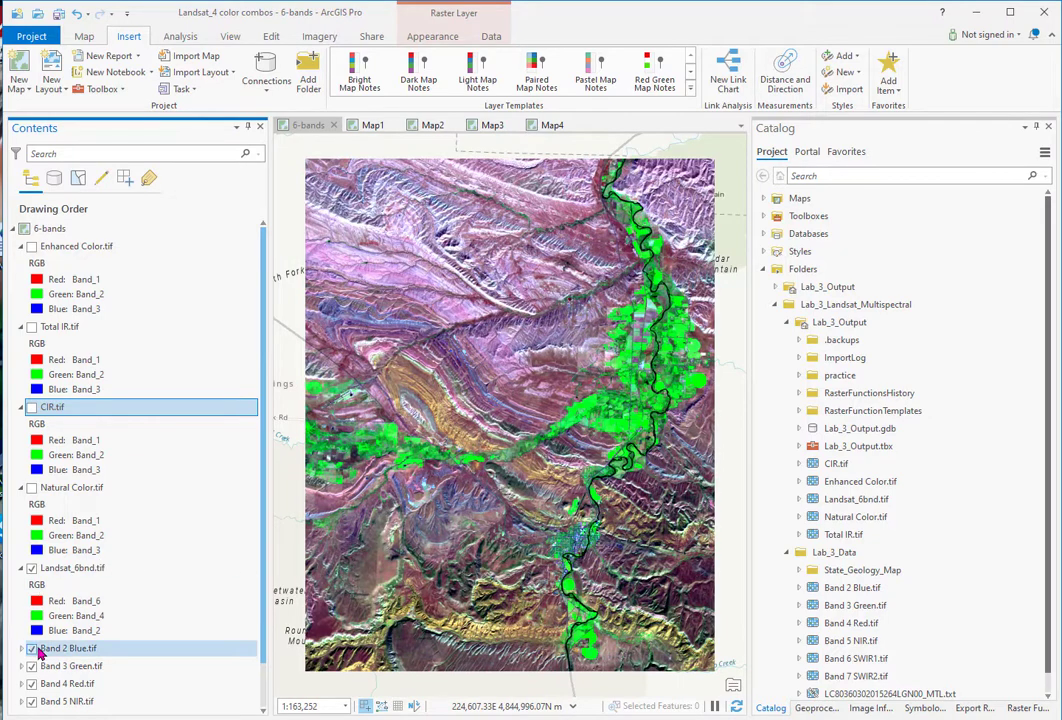
- Hide Bands 2–7 and the World Topographic Map basemap, select Landsat_6bnd.tif, and bring up Map1
scroll(30, 630, "down", 1)
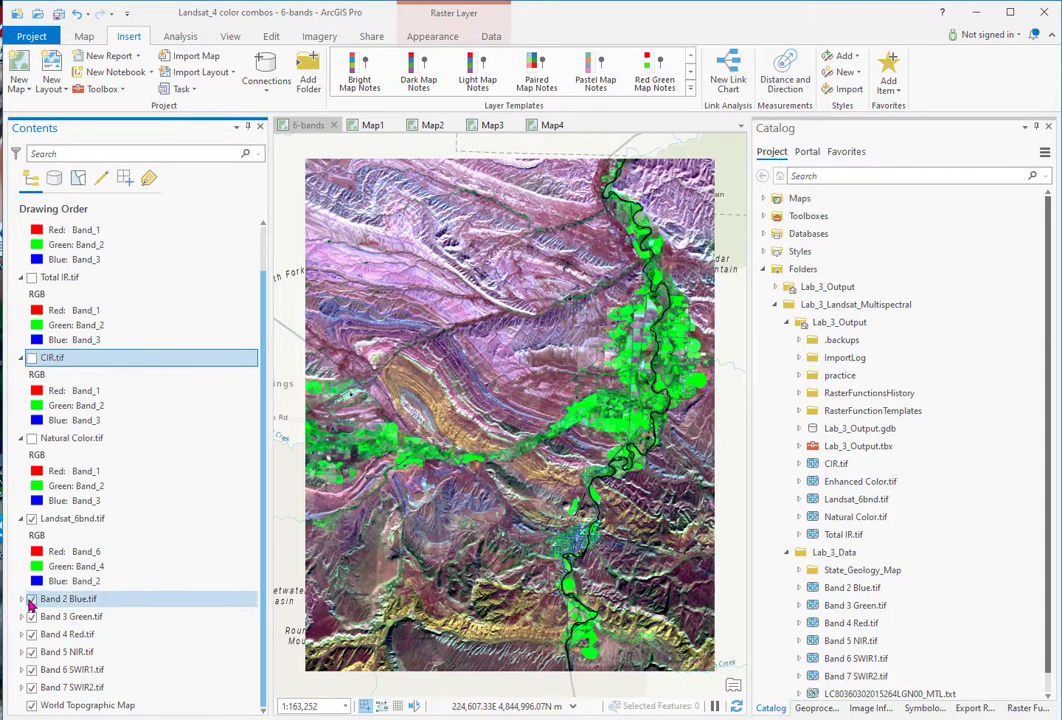
left_click(31, 599)
left_click(31, 616)
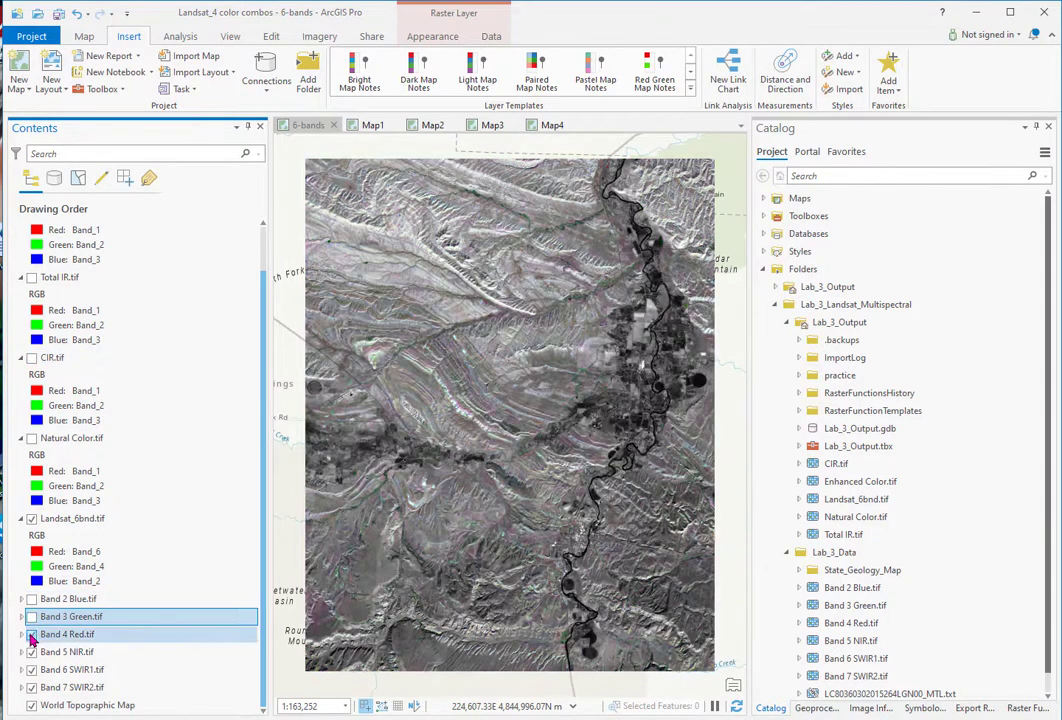
left_click(31, 634)
left_click(31, 652)
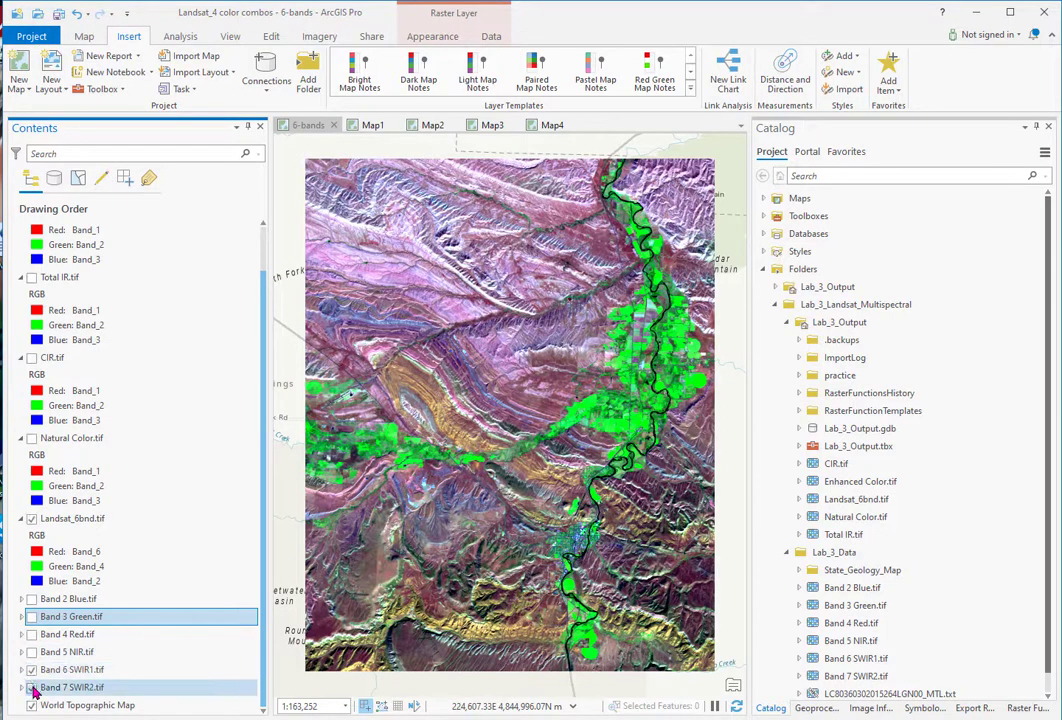
left_click(31, 688)
left_click(31, 670)
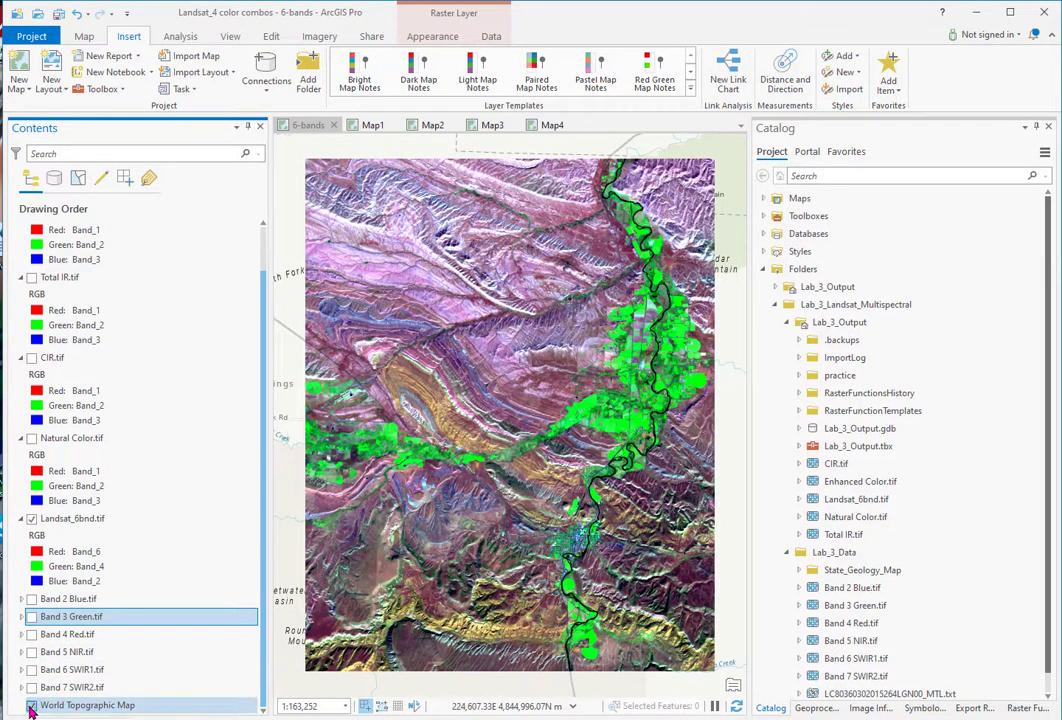
left_click(31, 707)
left_click(62, 521)
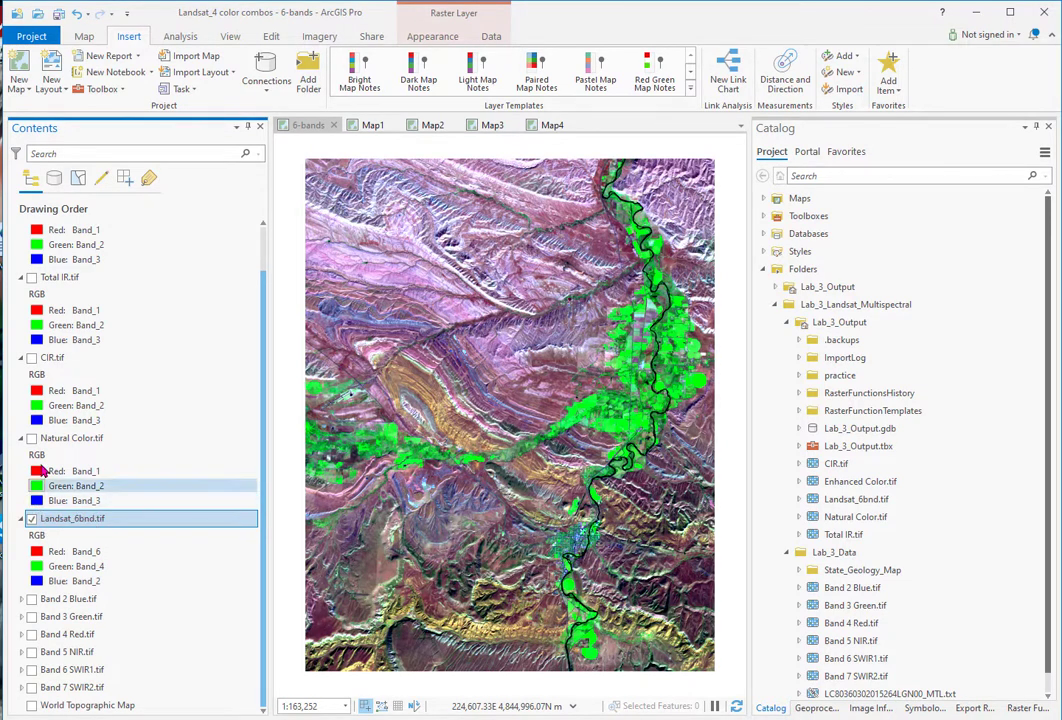
left_click(372, 125)
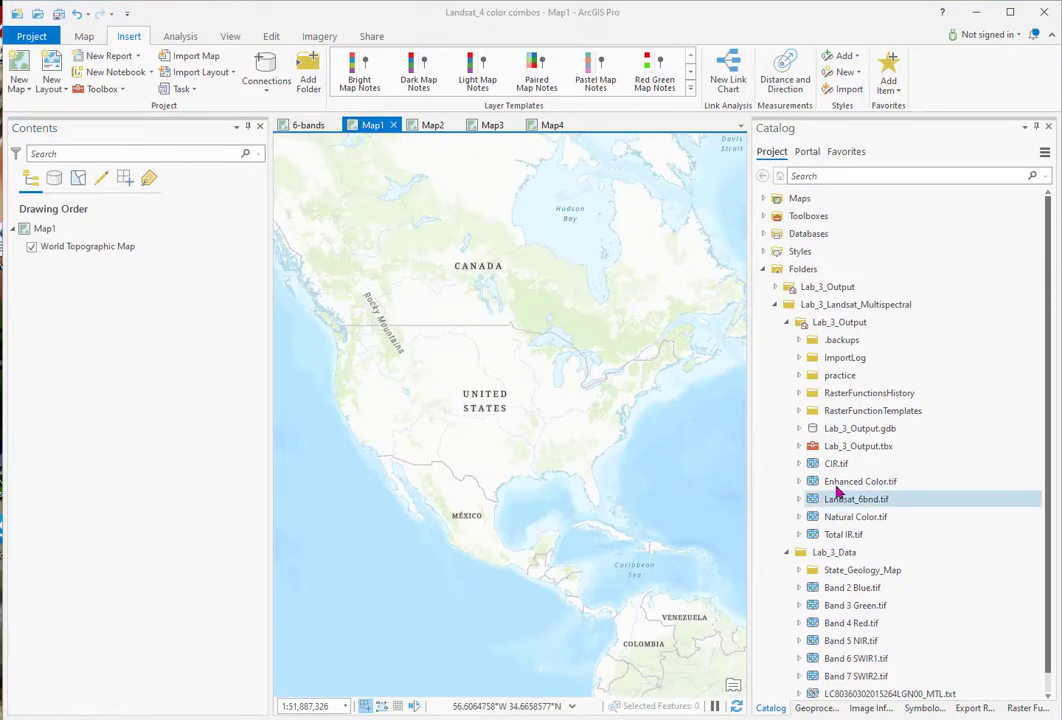
- Add Natural Color.tif to Map1 from Catalog and rename the map 'Natural Color'
mouse_move(834, 516)
left_mouse_down()
mouse_move(415, 287)
mouse_move(148, 242)
left_mouse_up()
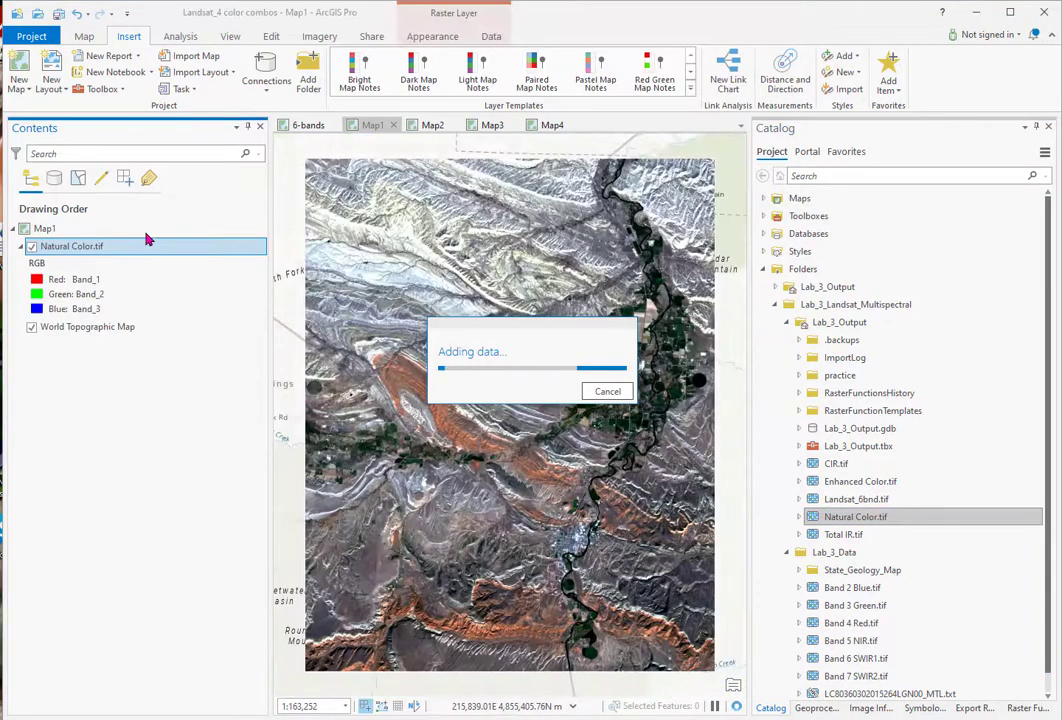
left_click(45, 229)
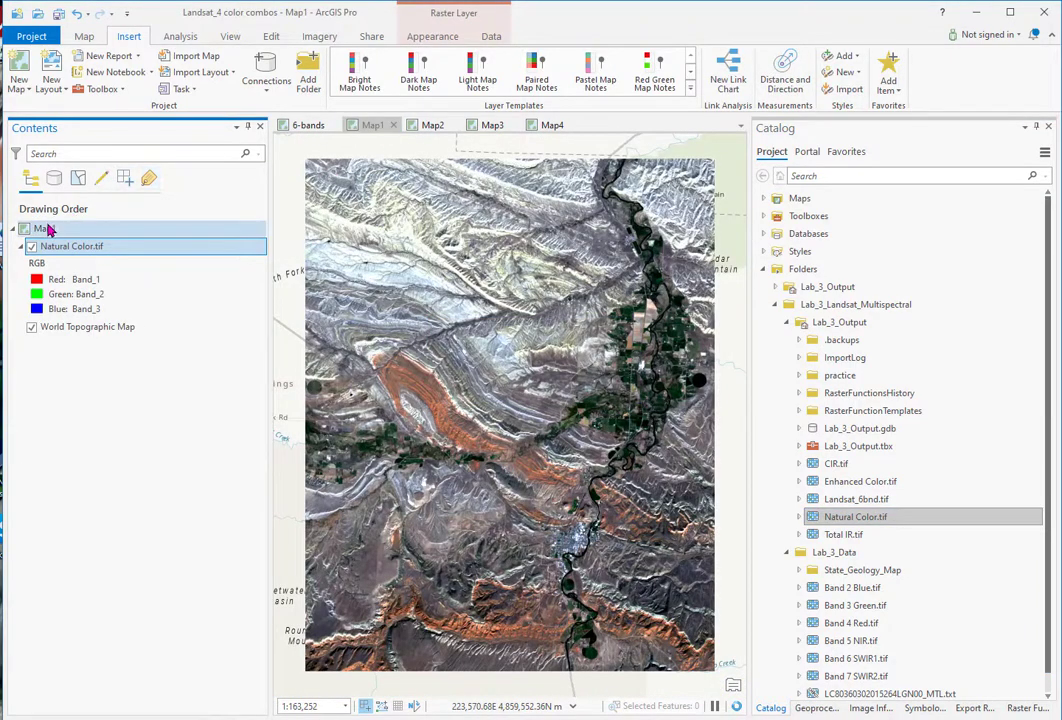
right_click(45, 229)
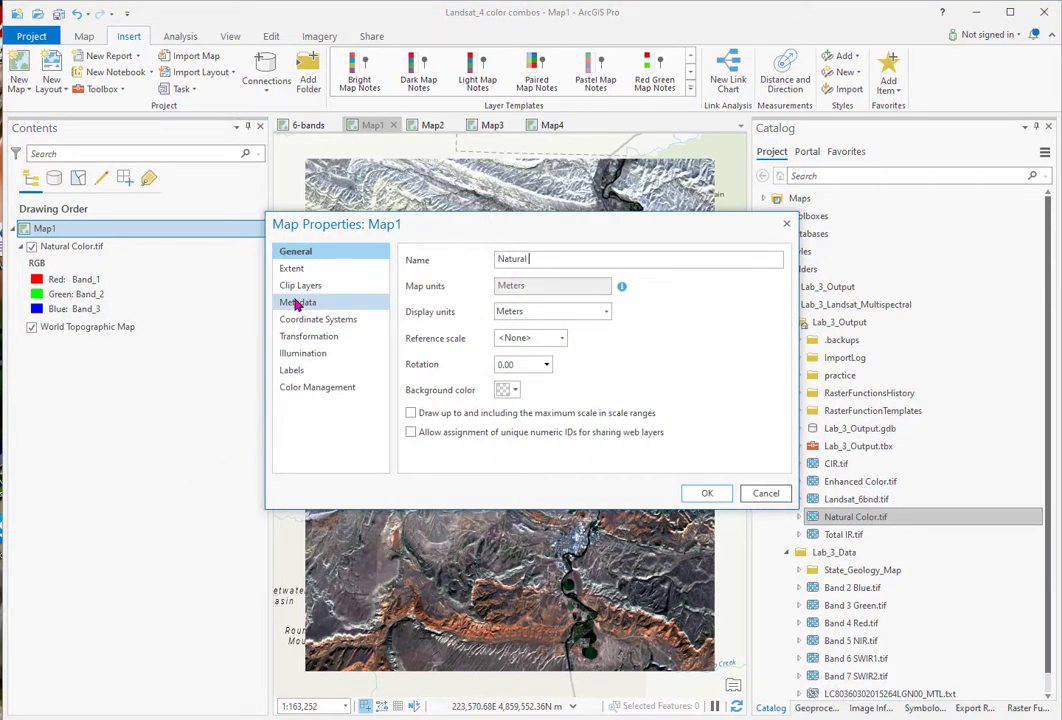
left_click(708, 494)
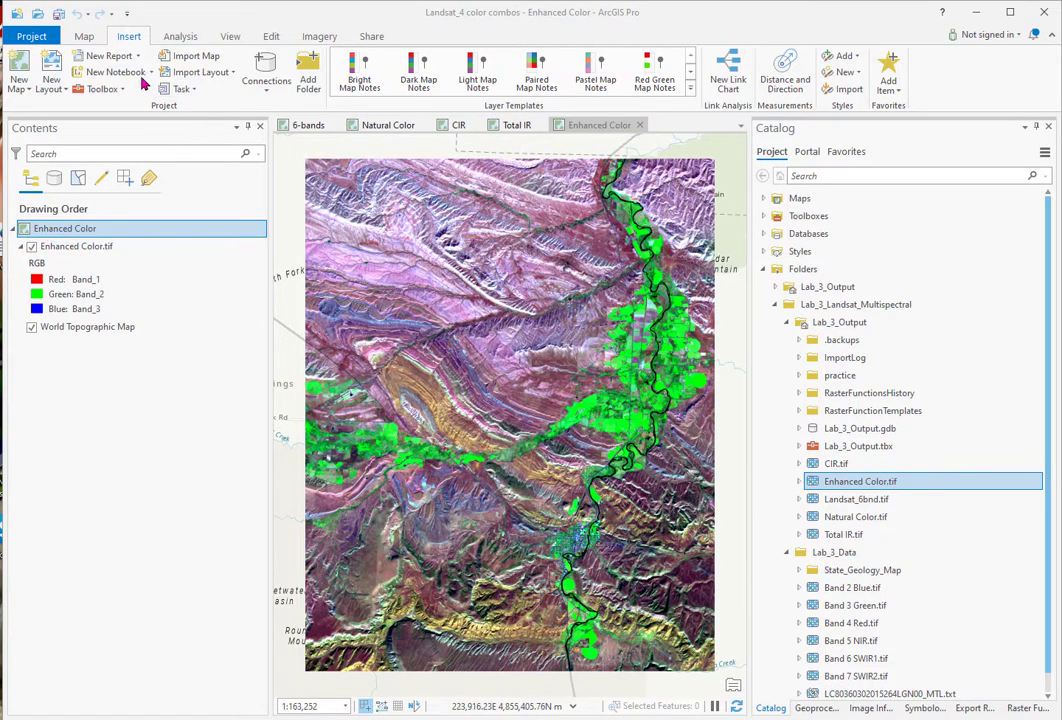
- Link all map views by center and scale, then zoom and pan to center the river
left_click(233, 37)
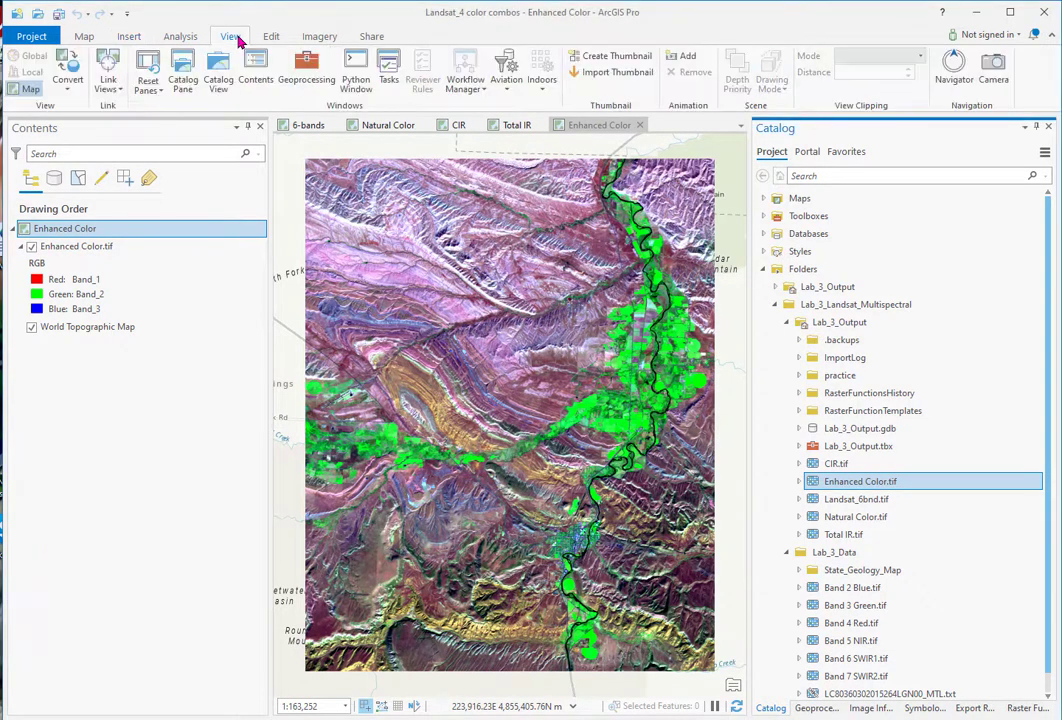
left_click(108, 82)
left_click(139, 145)
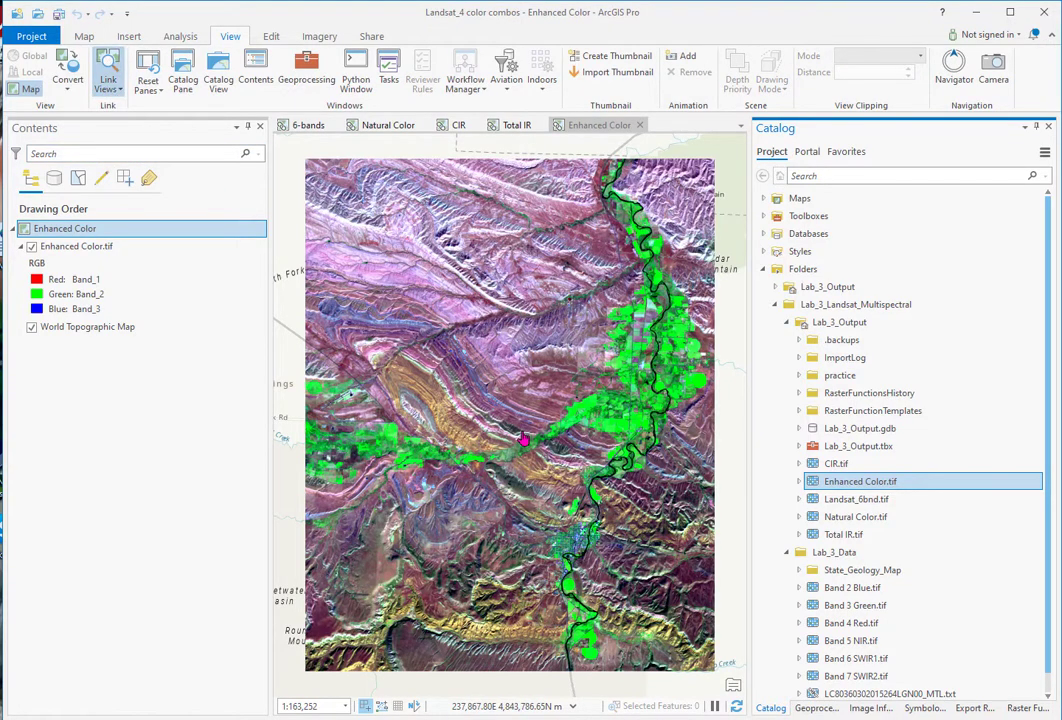
scroll(522, 440, "up", 2)
scroll(522, 440, "up", 4)
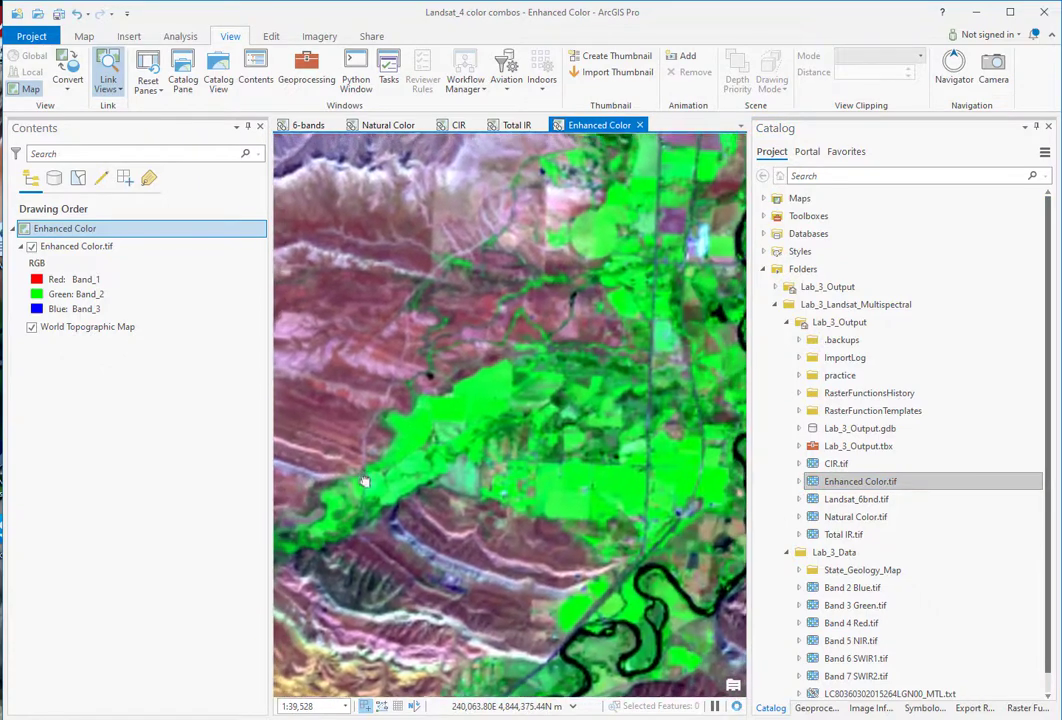
left_click_drag(365, 481, 298, 380)
left_click_drag(600, 440, 518, 389)
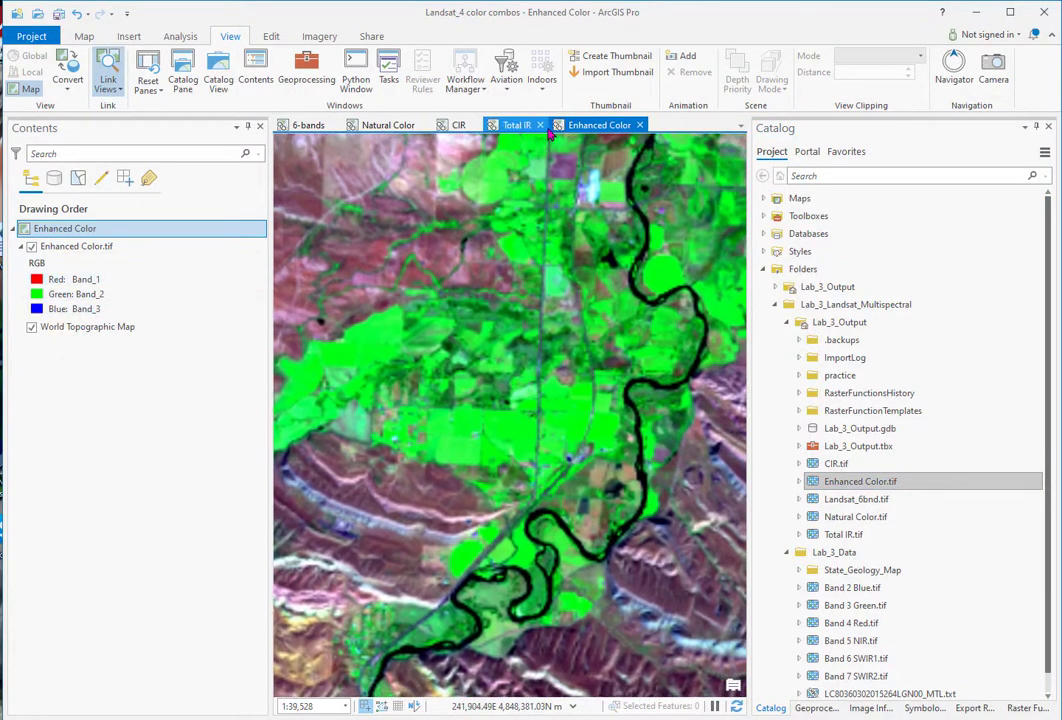
- Compare the Total IR, CIR, Natural Color and Enhanced Color maps, ending on 6-bands
left_click(513, 126)
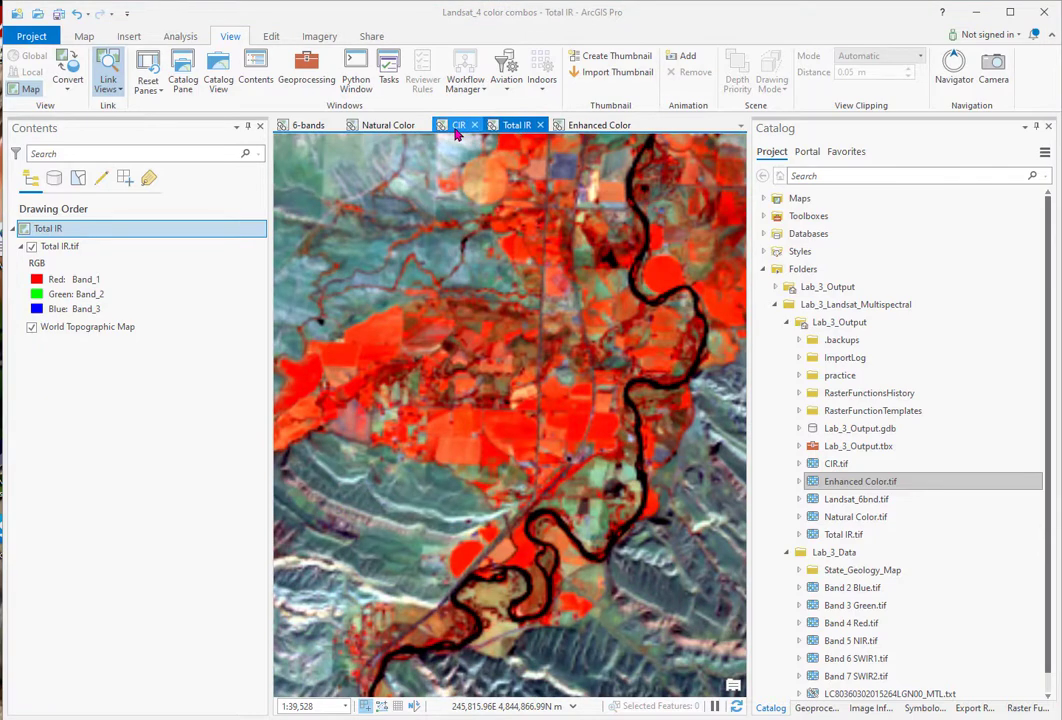
left_click(455, 127)
left_click(380, 127)
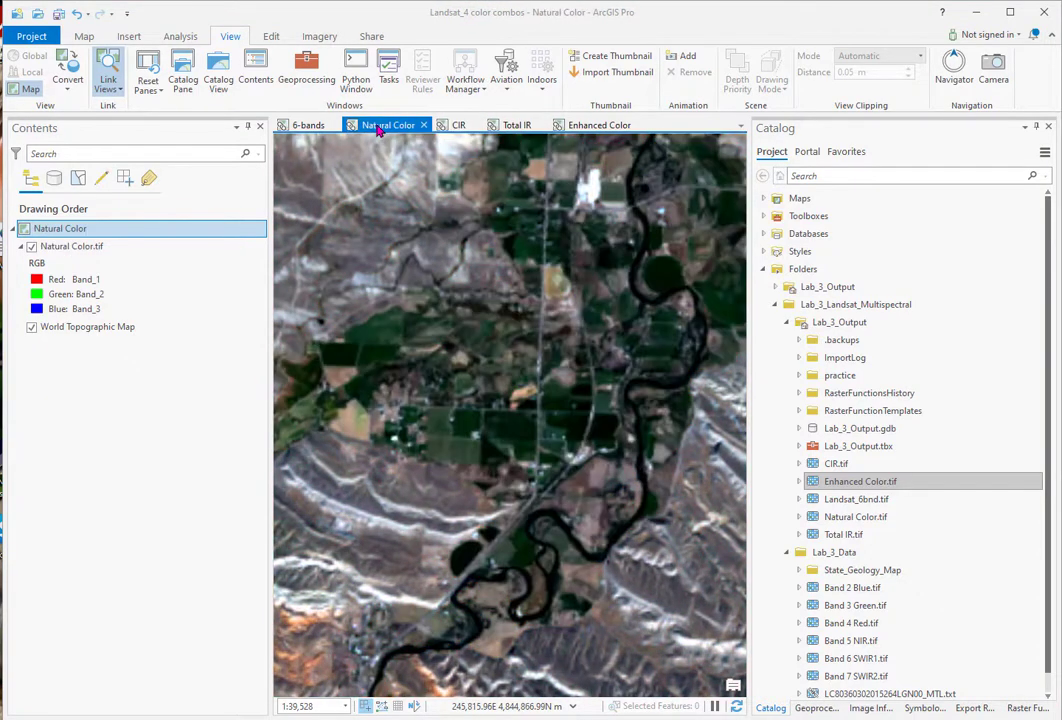
left_click(458, 126)
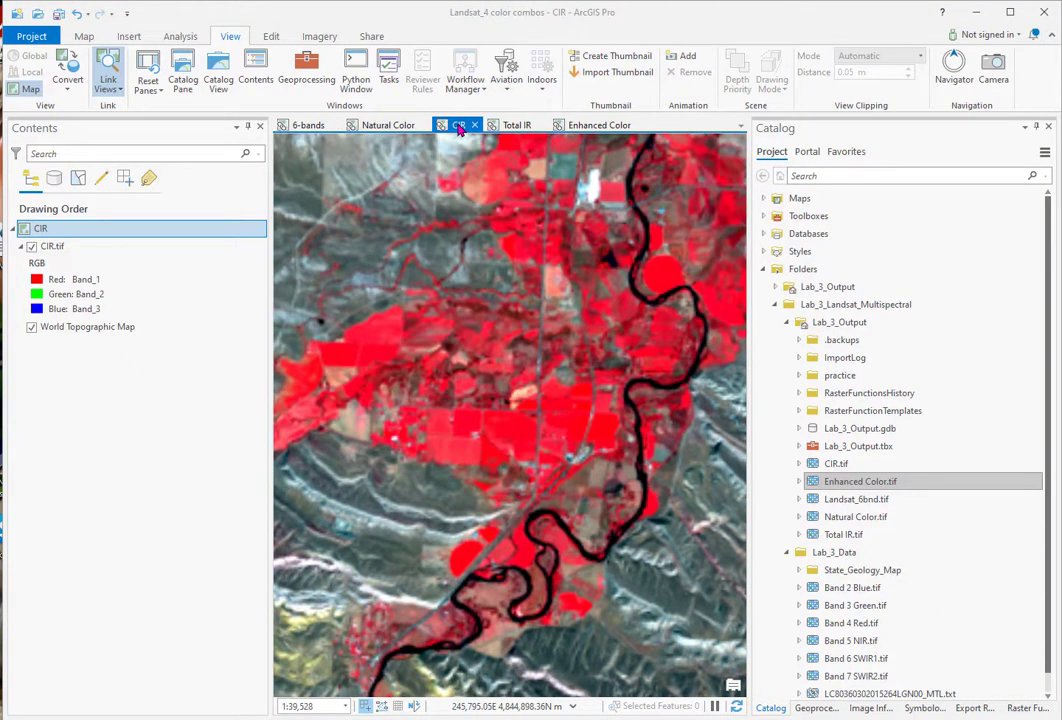
left_click(516, 126)
left_click(598, 126)
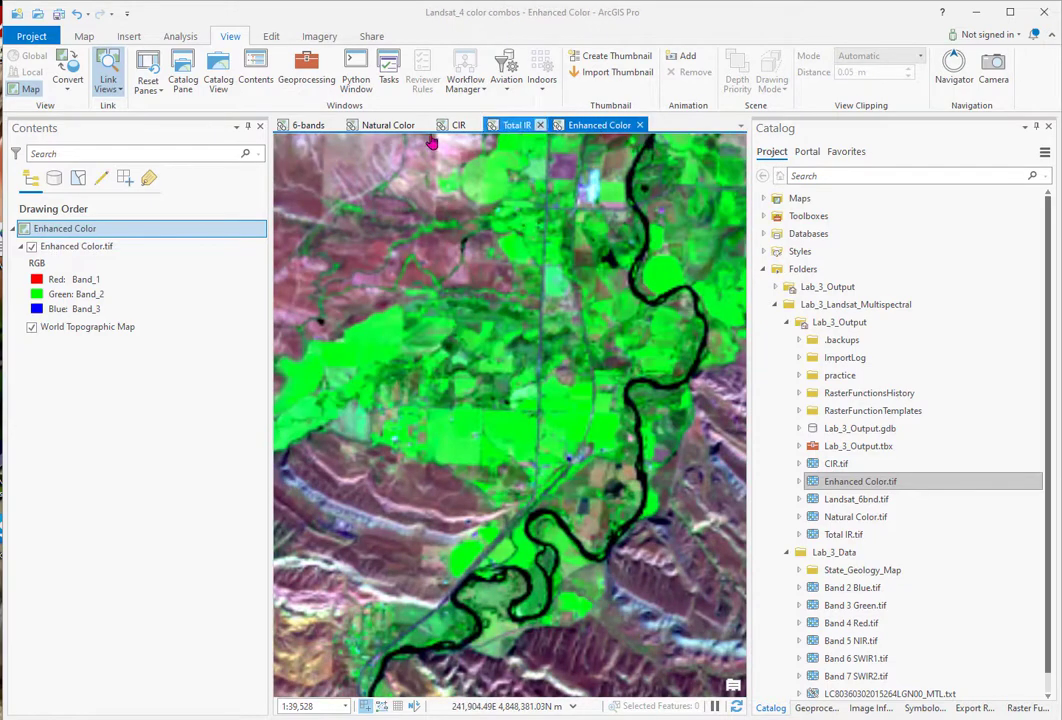
left_click(305, 126)
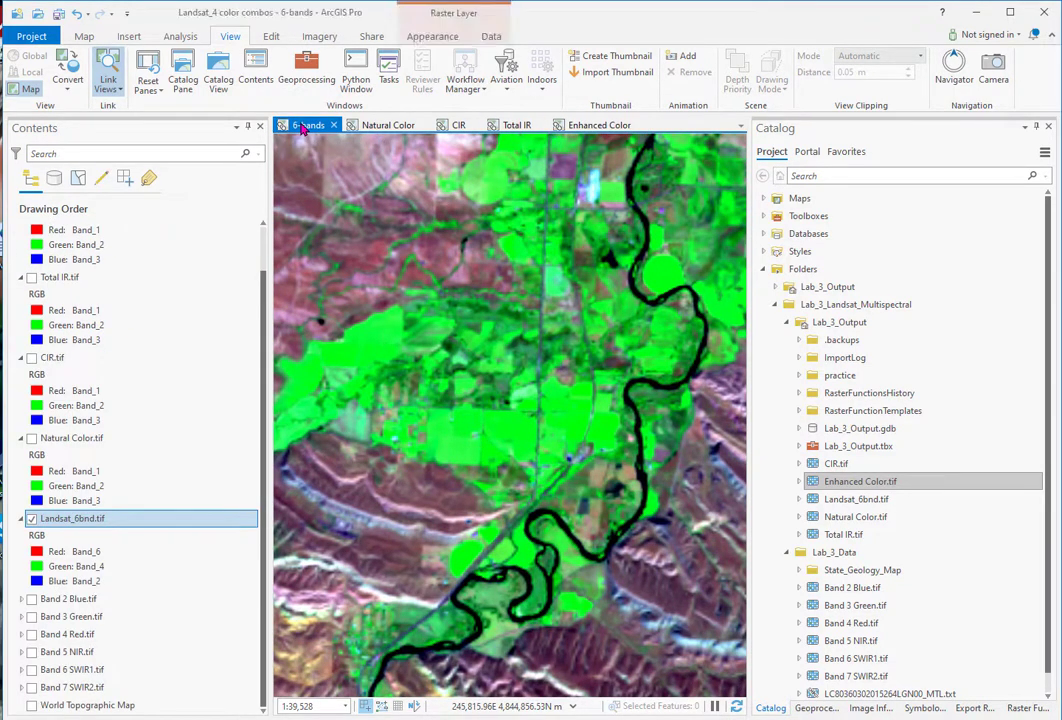
- Show Image Information pixel values, set Nearest Neighbor resampling, and pan to the folded ridges
left_click(868, 707)
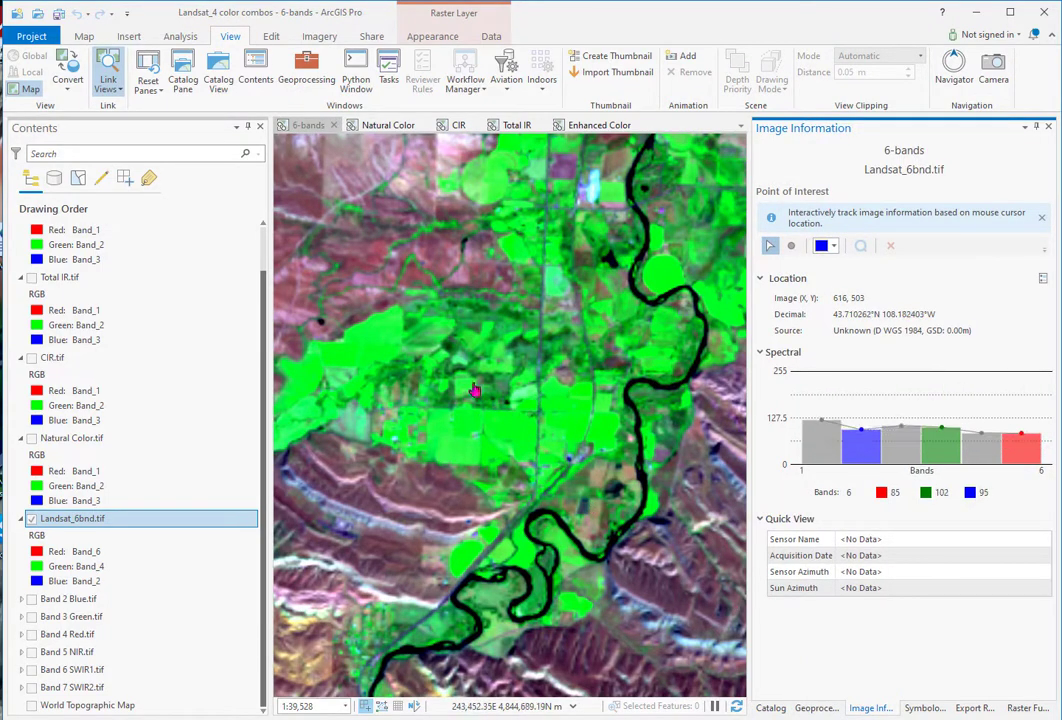
left_click(441, 38)
left_click(468, 80)
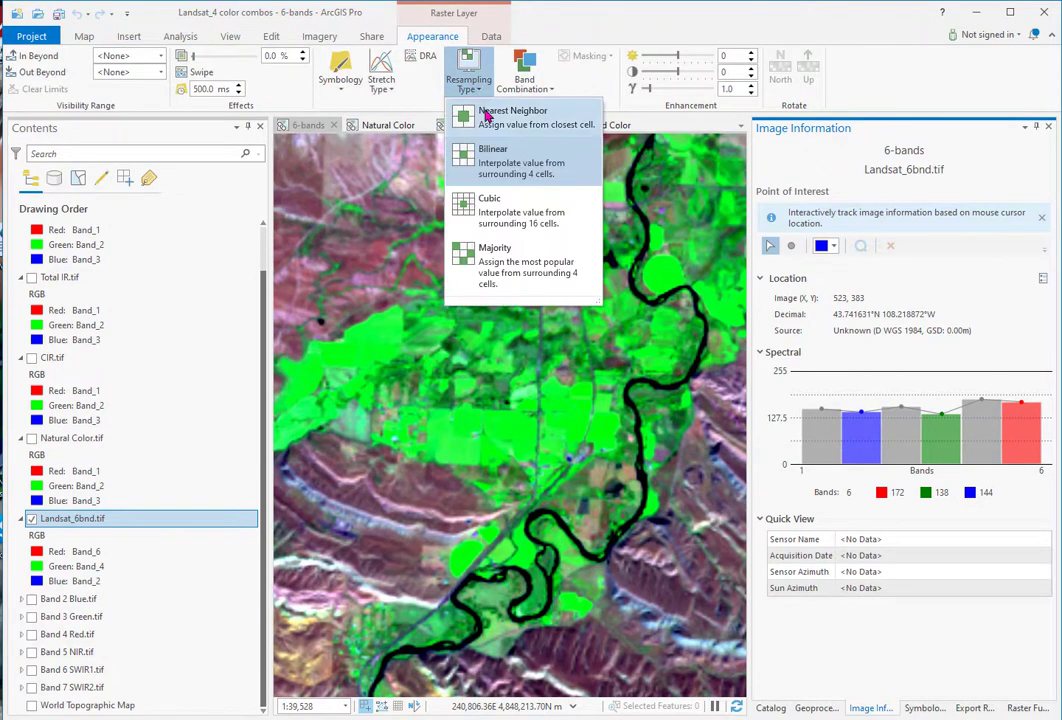
left_click(486, 116)
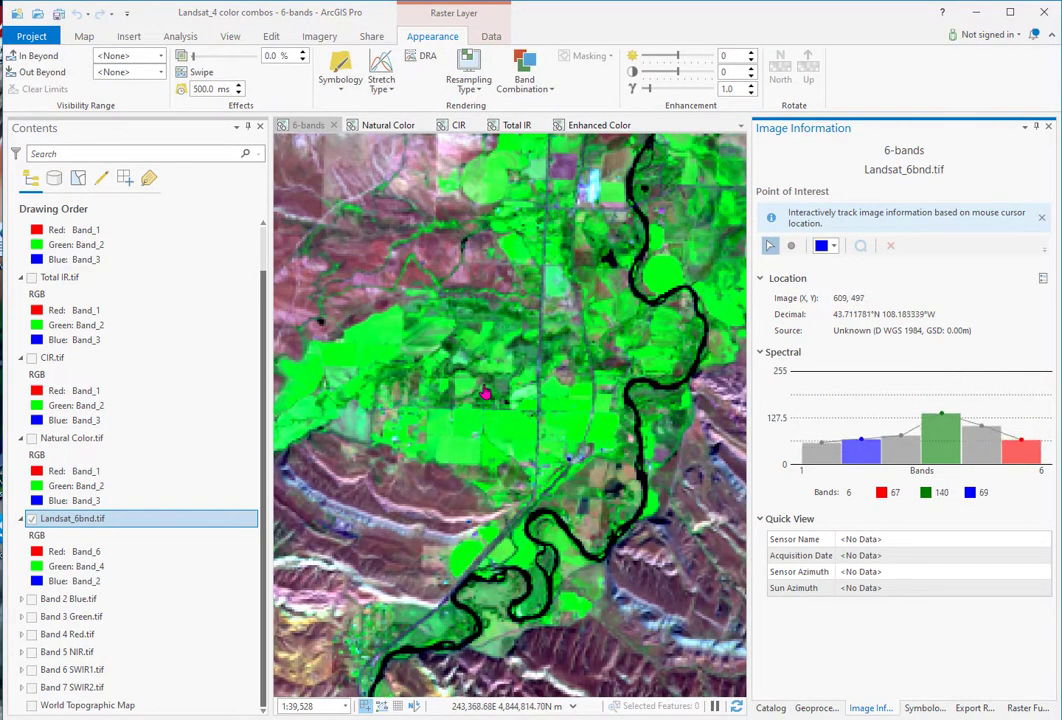
scroll(484, 393, "up", 3)
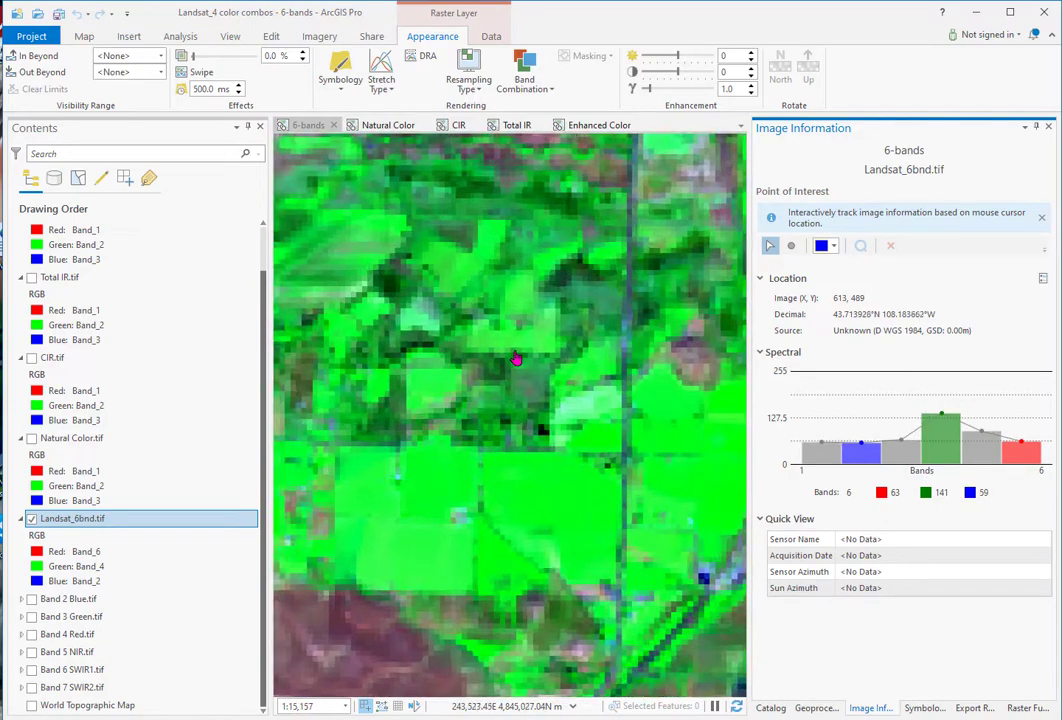
scroll(513, 358, "down", 5)
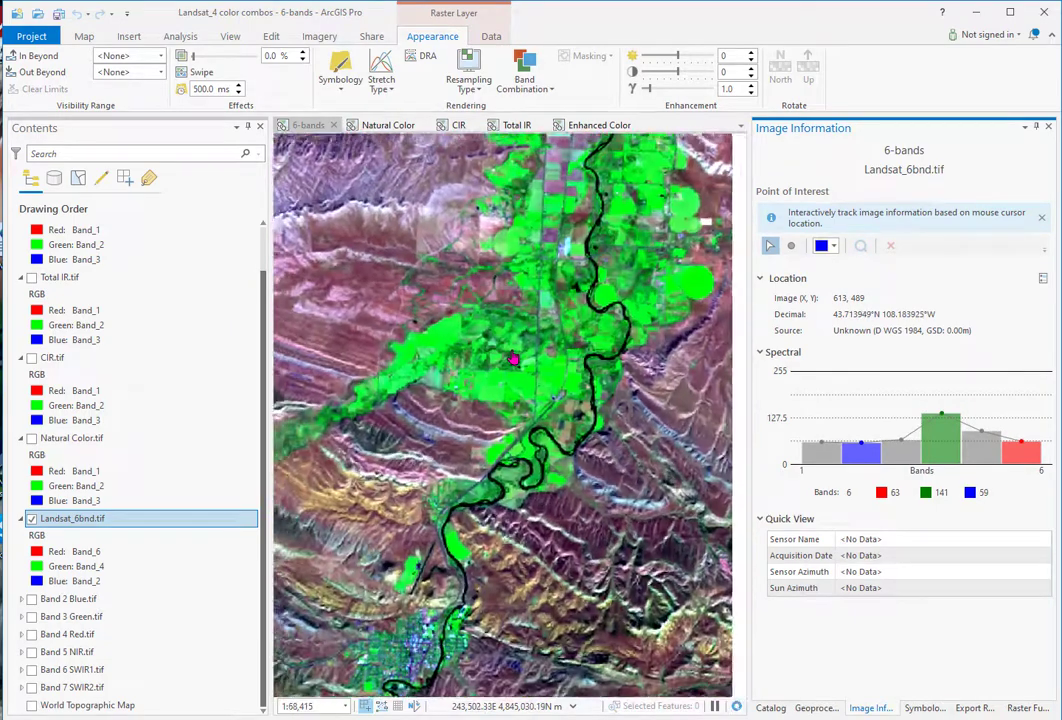
left_click_drag(355, 362, 455, 406)
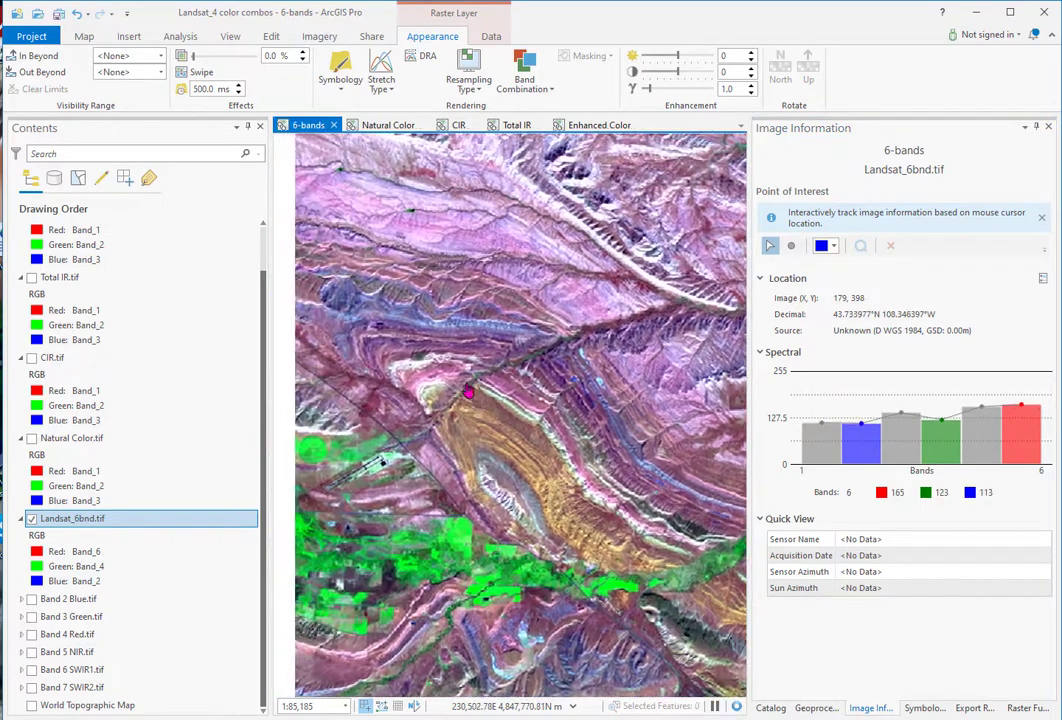
- Compare the Natural Color, CIR and Total IR maps, then center Enhanced Color on the town and river
left_click(391, 126)
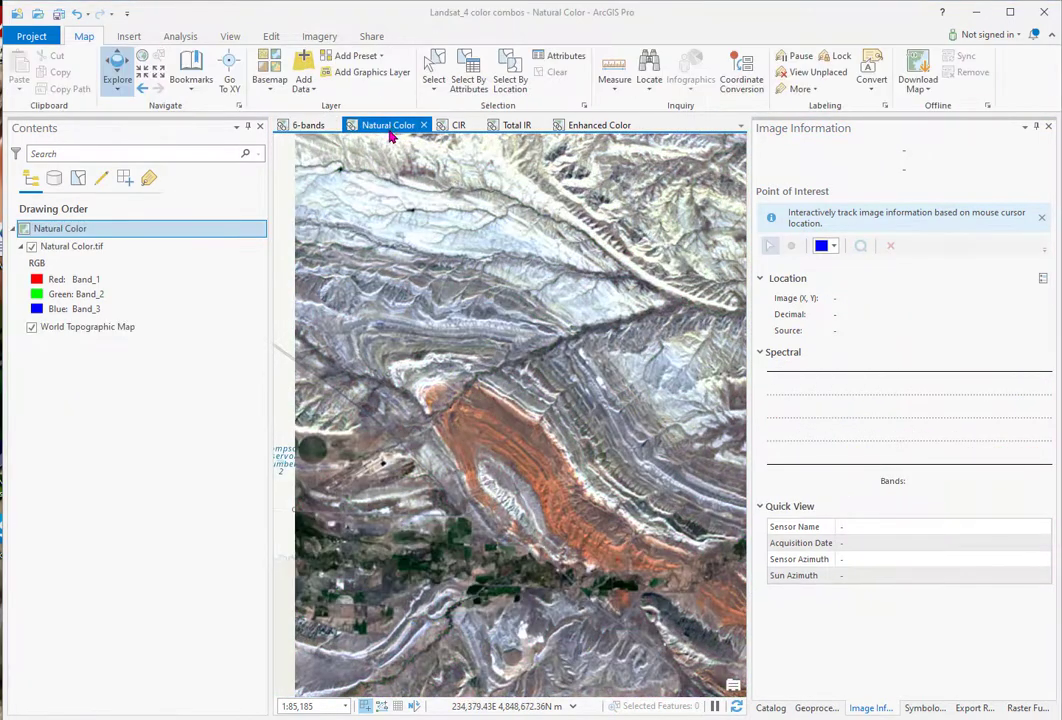
left_click(466, 128)
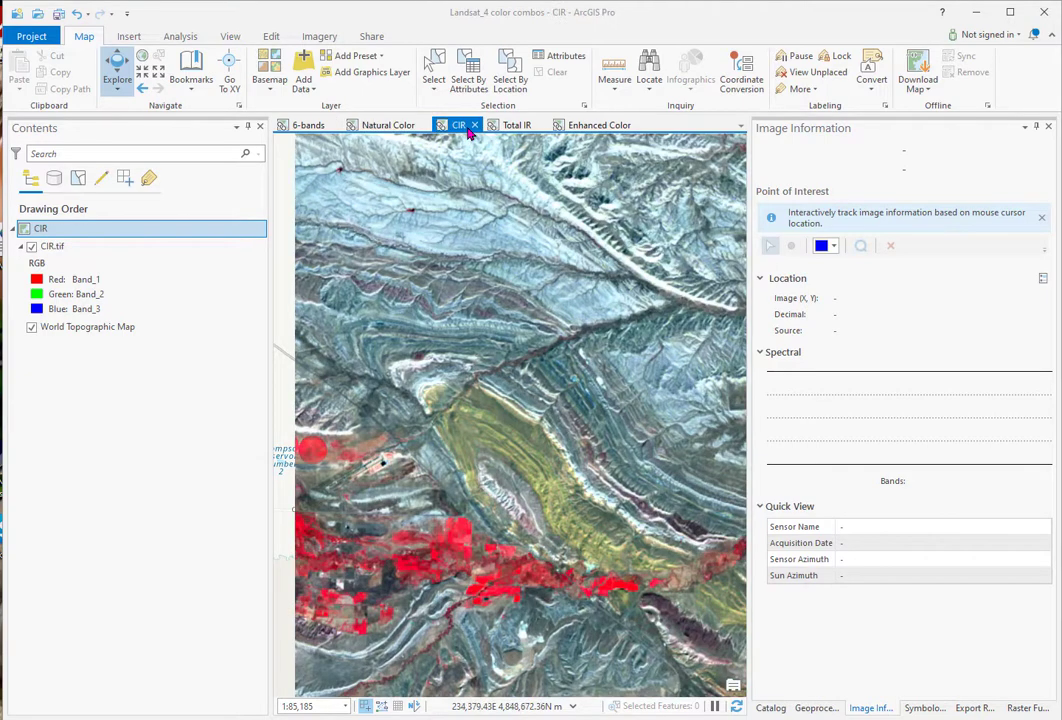
left_click(518, 126)
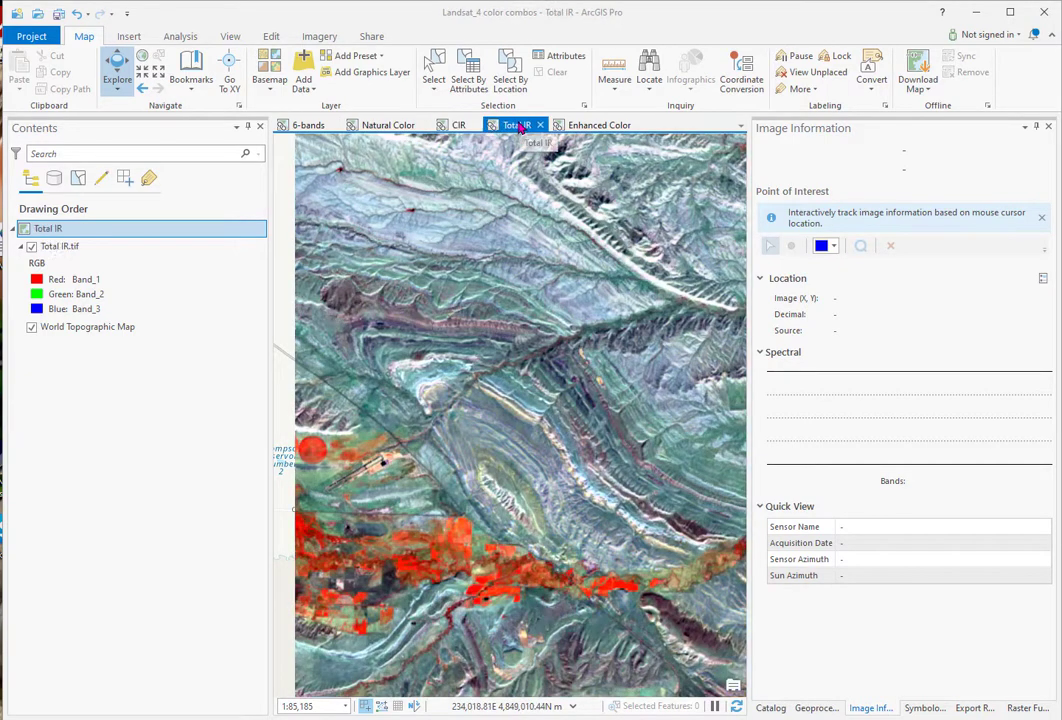
left_click(598, 126)
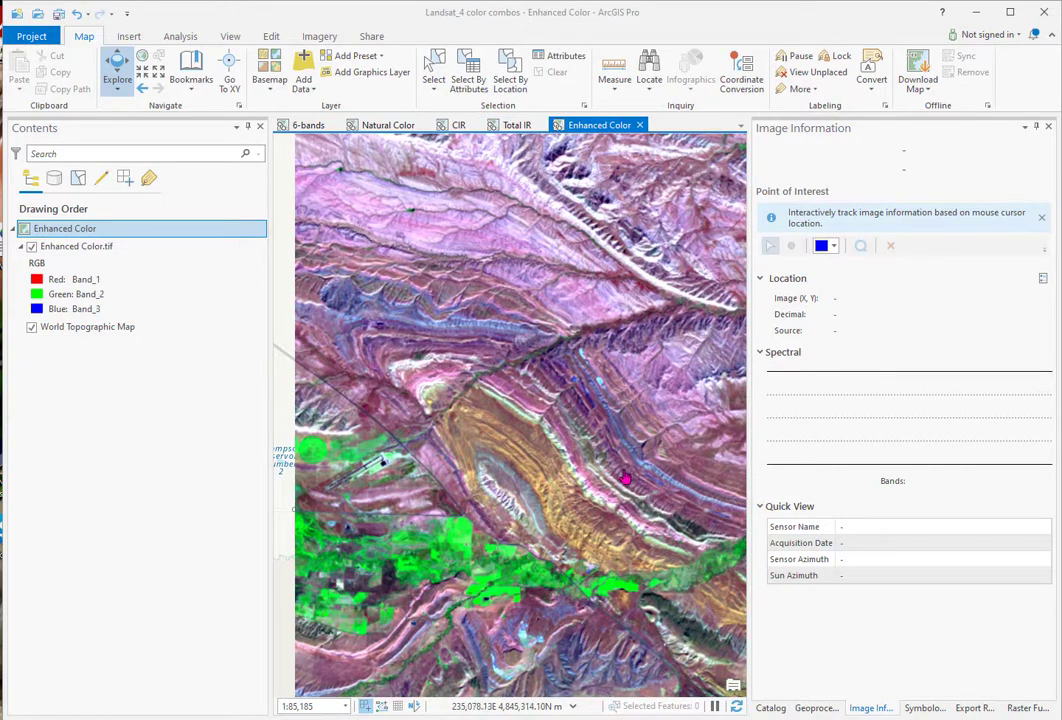
left_click_drag(618, 532, 575, 442)
left_click_drag(610, 522, 232, 424)
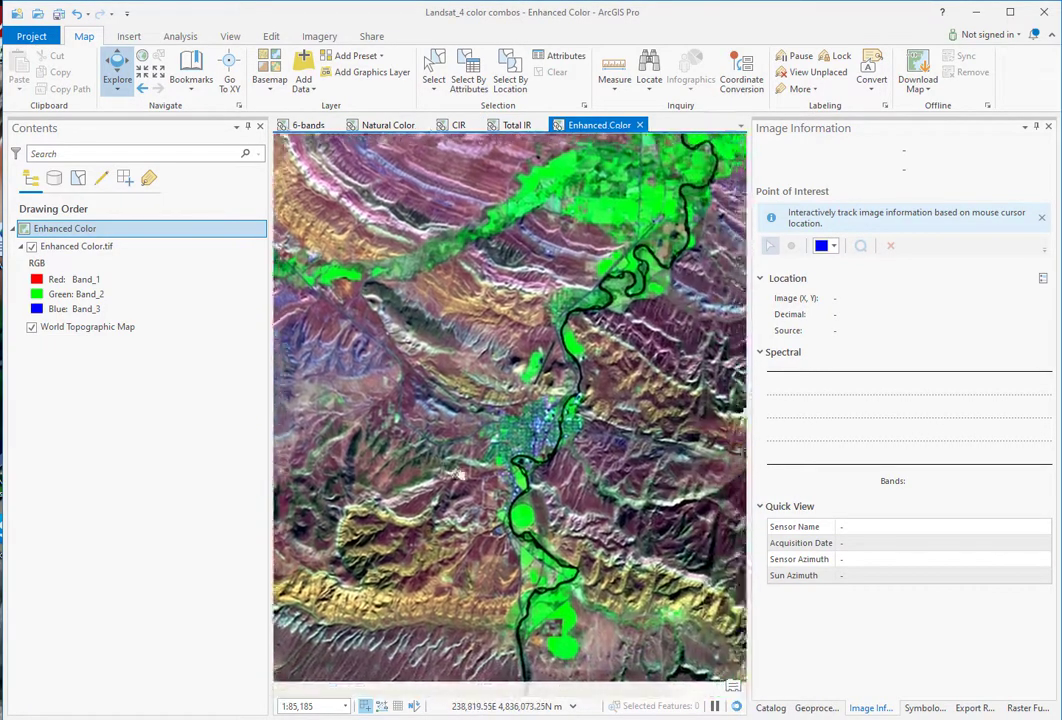
left_click_drag(418, 462, 537, 478)
scroll(528, 508, "up", 2)
- Step back through Total IR and CIR to Natural Color and pan toward the mountains
left_click(520, 125)
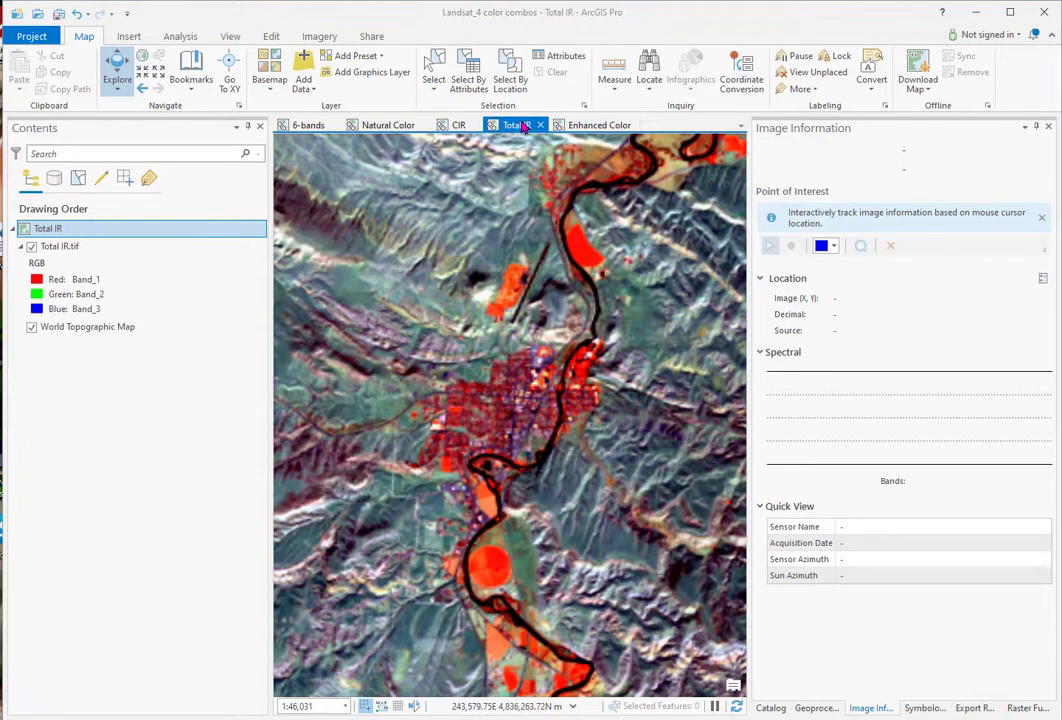
left_click(457, 127)
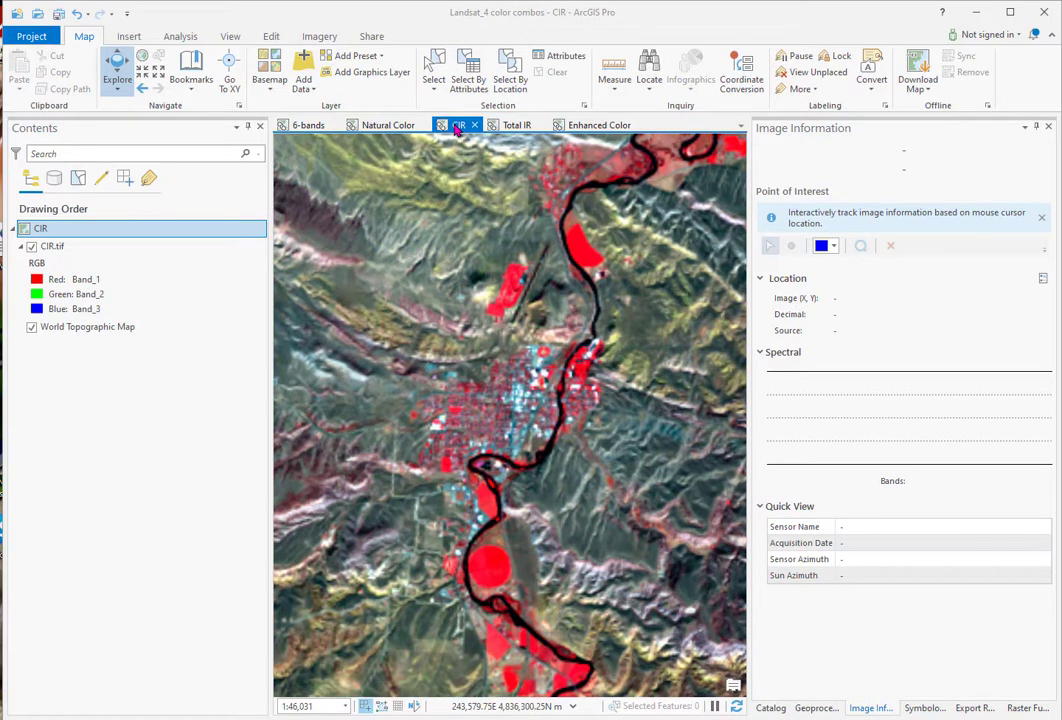
left_click(374, 131)
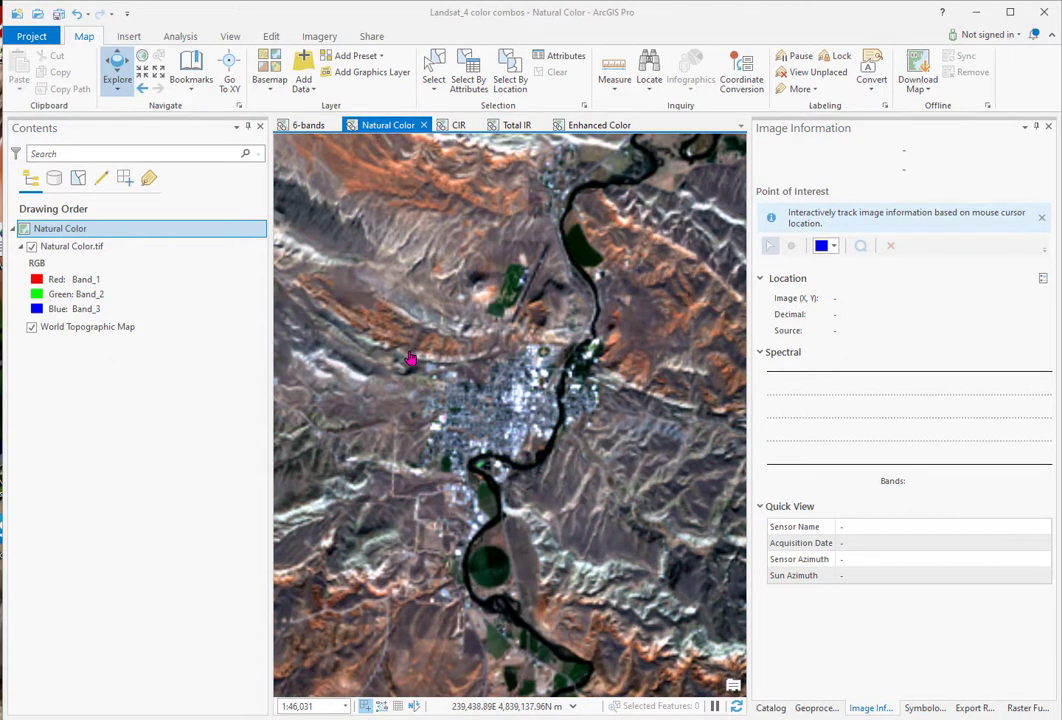
left_click_drag(355, 470, 620, 380)
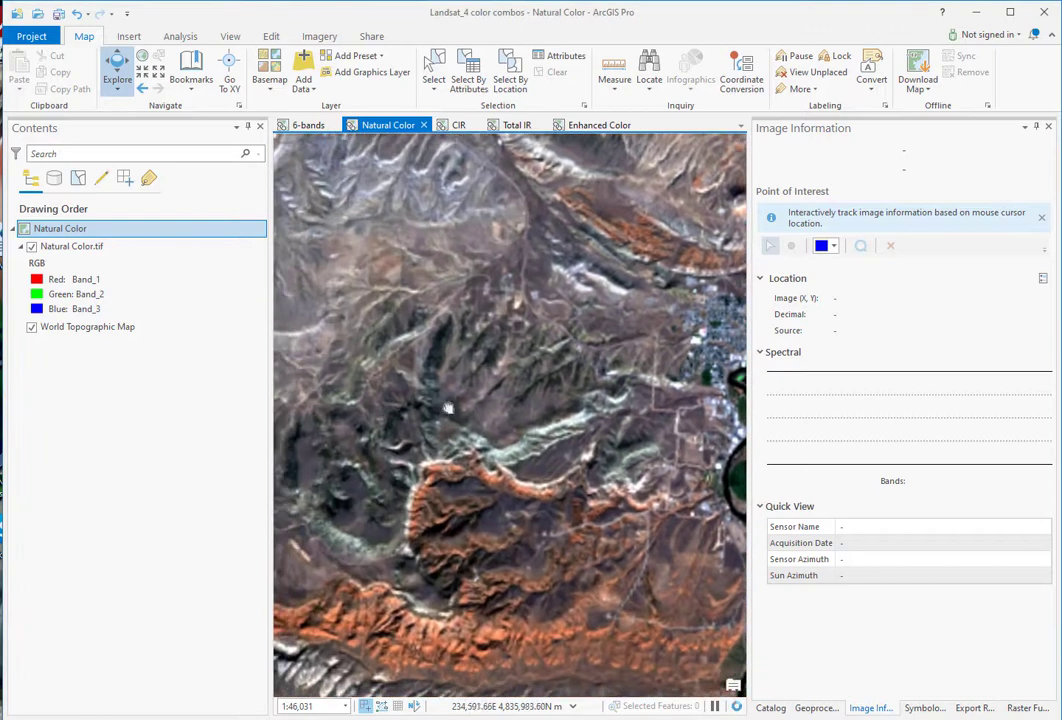
left_click_drag(394, 413, 600, 420)
- Zoom the Natural Color map to the full extent of Natural Color.tif
right_click(116, 230)
right_click(56, 246)
left_click(123, 432)
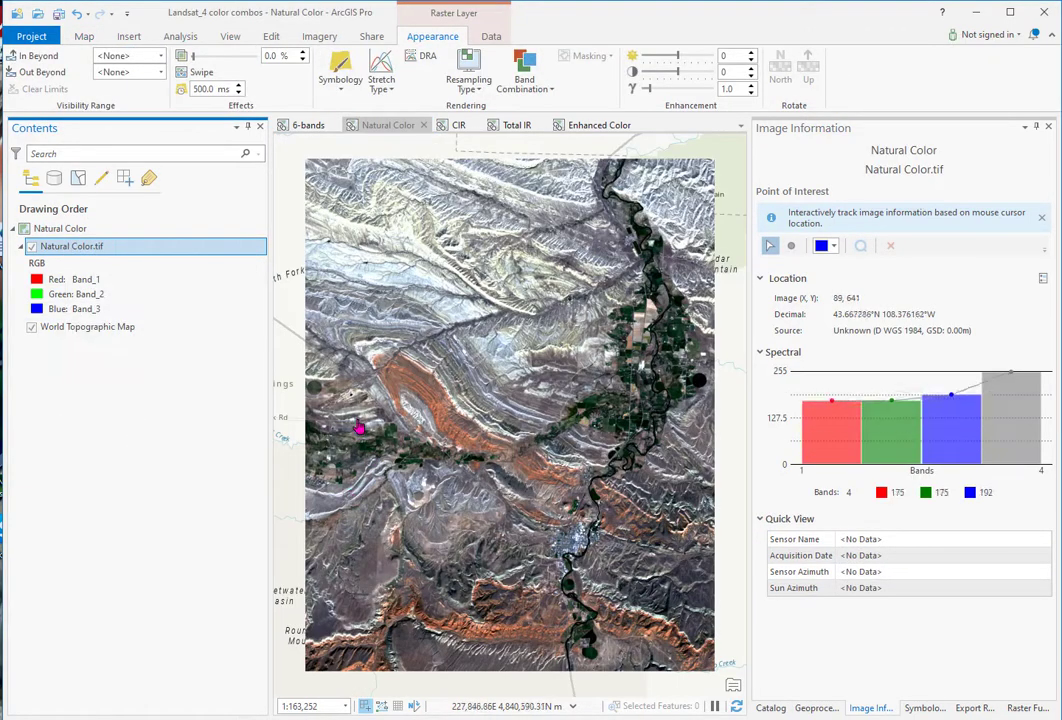
- Zoom in to a close-up of the runway beside the circular field
scroll(355, 490, "up", 5)
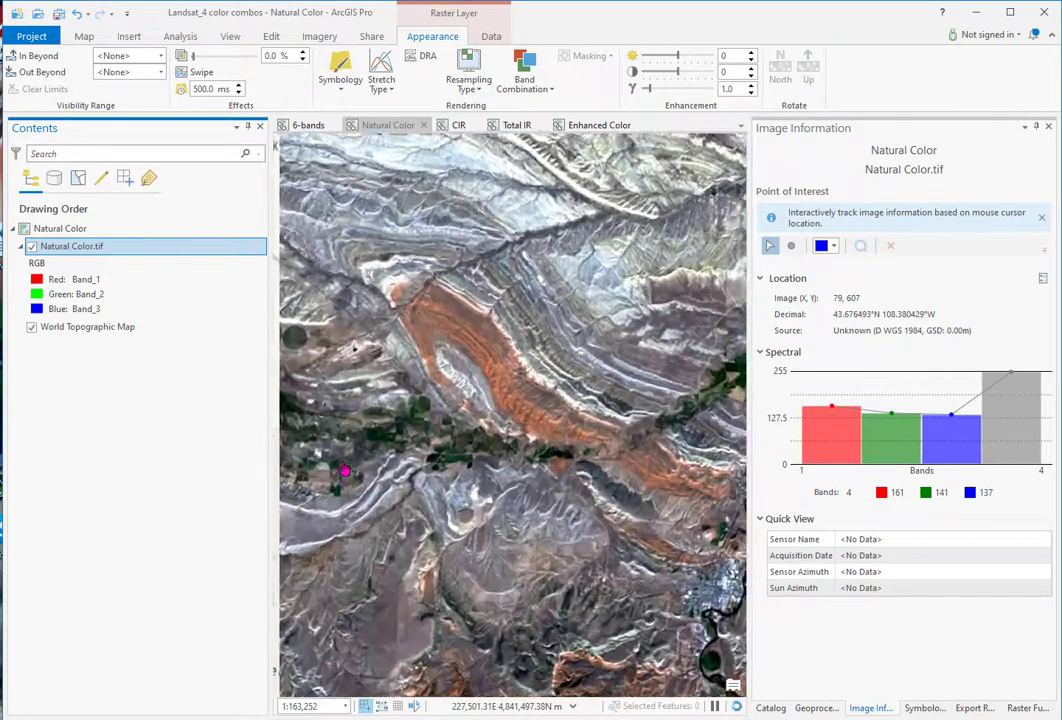
scroll(458, 346, "down", 2)
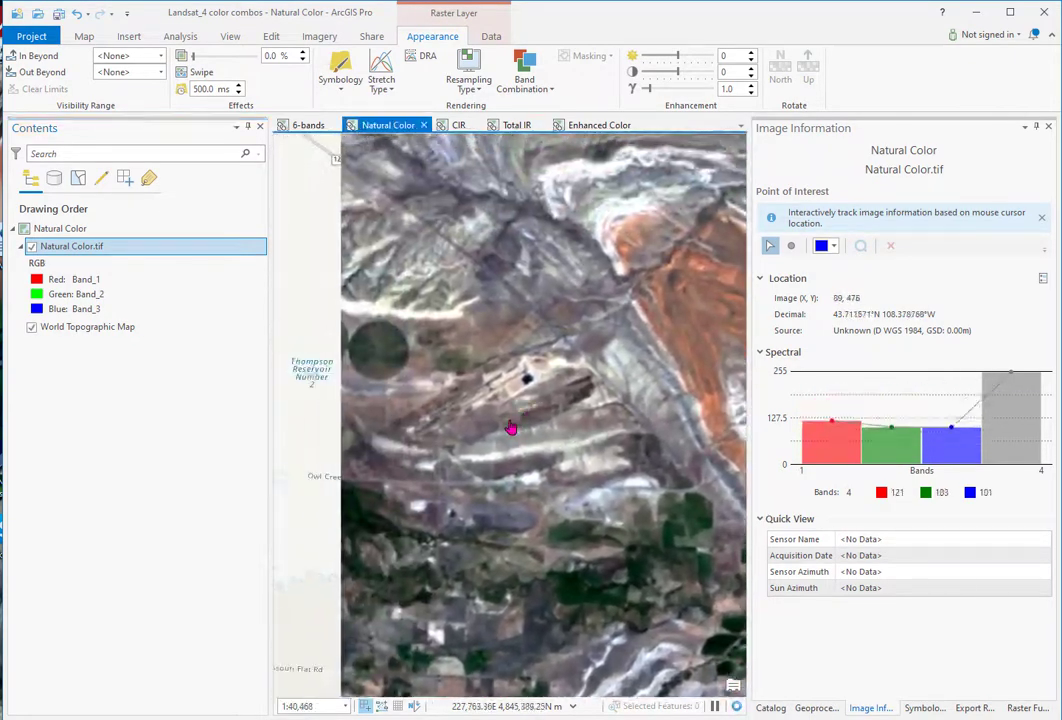
scroll(510, 408, "up", 4)
scroll(446, 404, "up", 3)
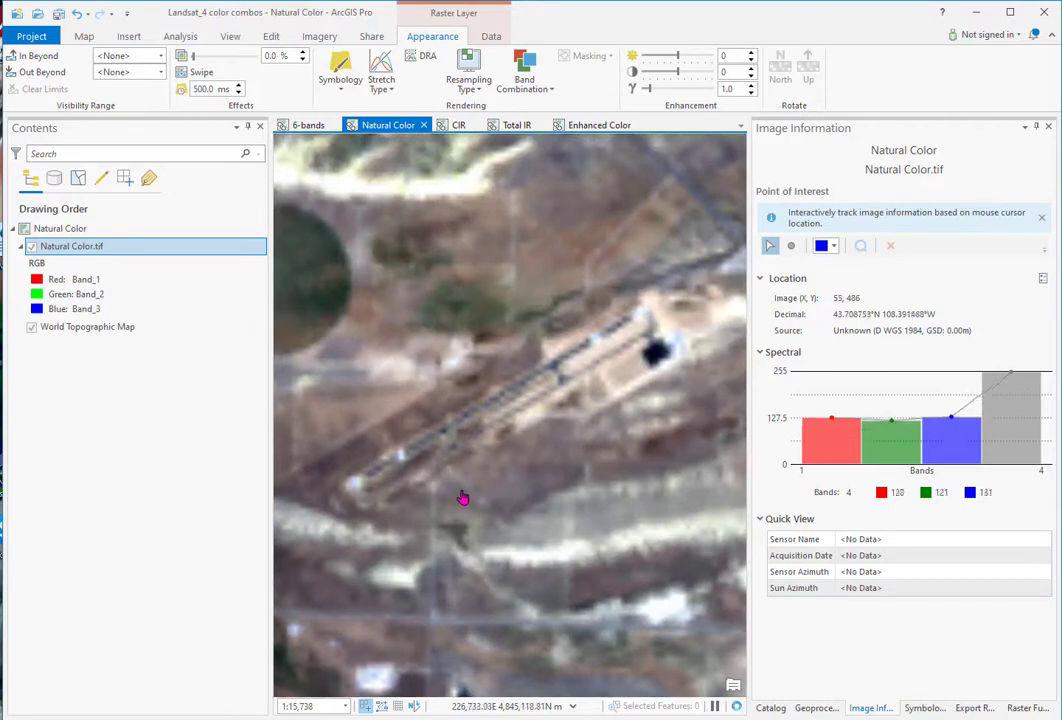
left_click_drag(474, 488, 496, 490)
scroll(498, 488, "down", 2)
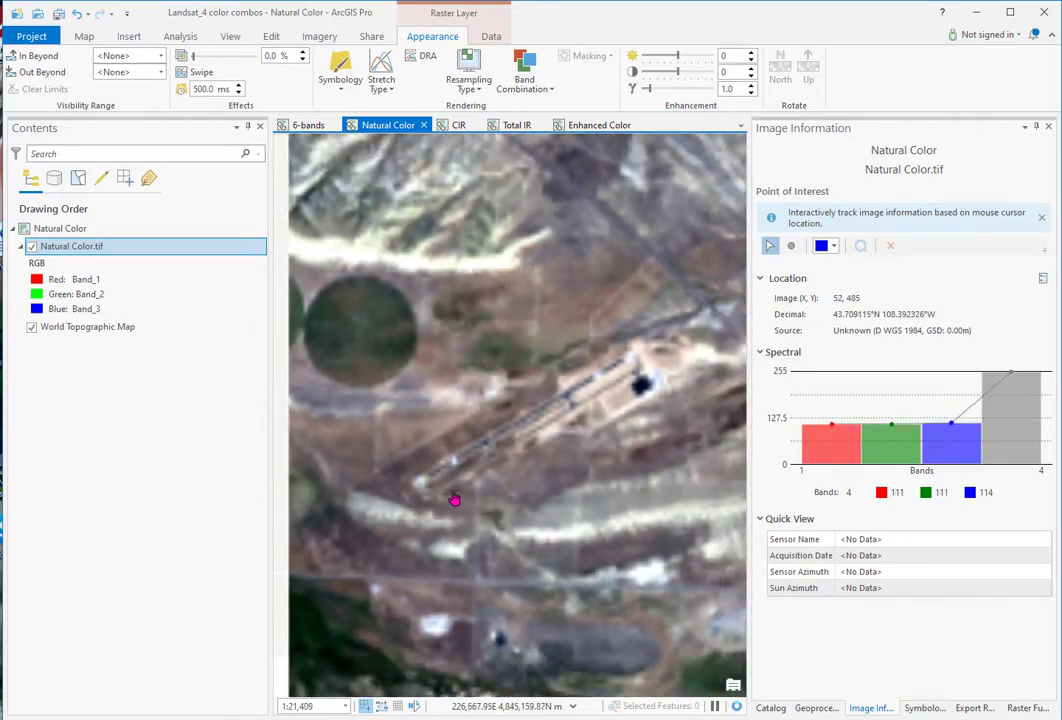
scroll(443, 512, "up", 1)
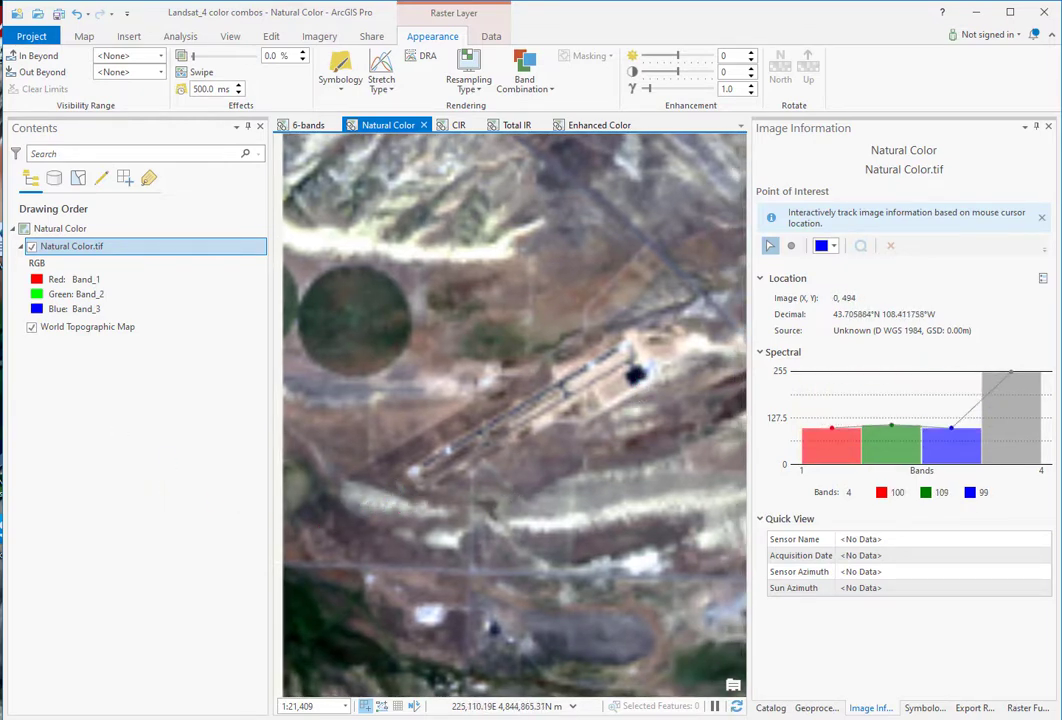
scroll(480, 500, "up", 1)
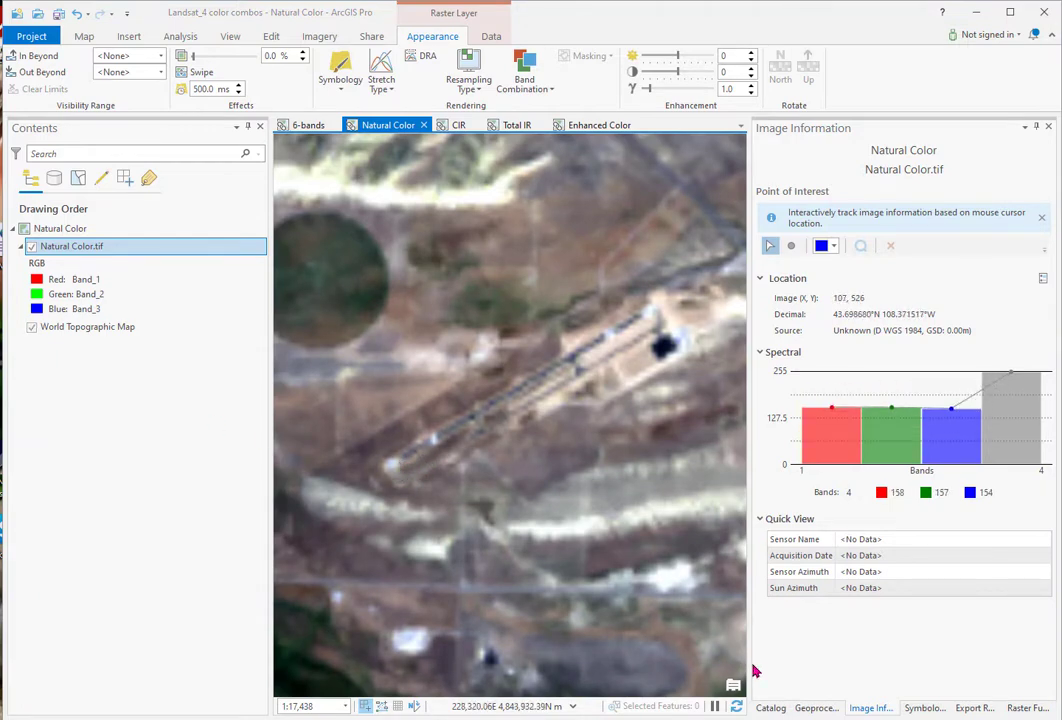
- Show the Catalog pane and view the runway in CIR, Enhanced Color, Total IR, Natural Color, then Total IR
left_click(770, 708)
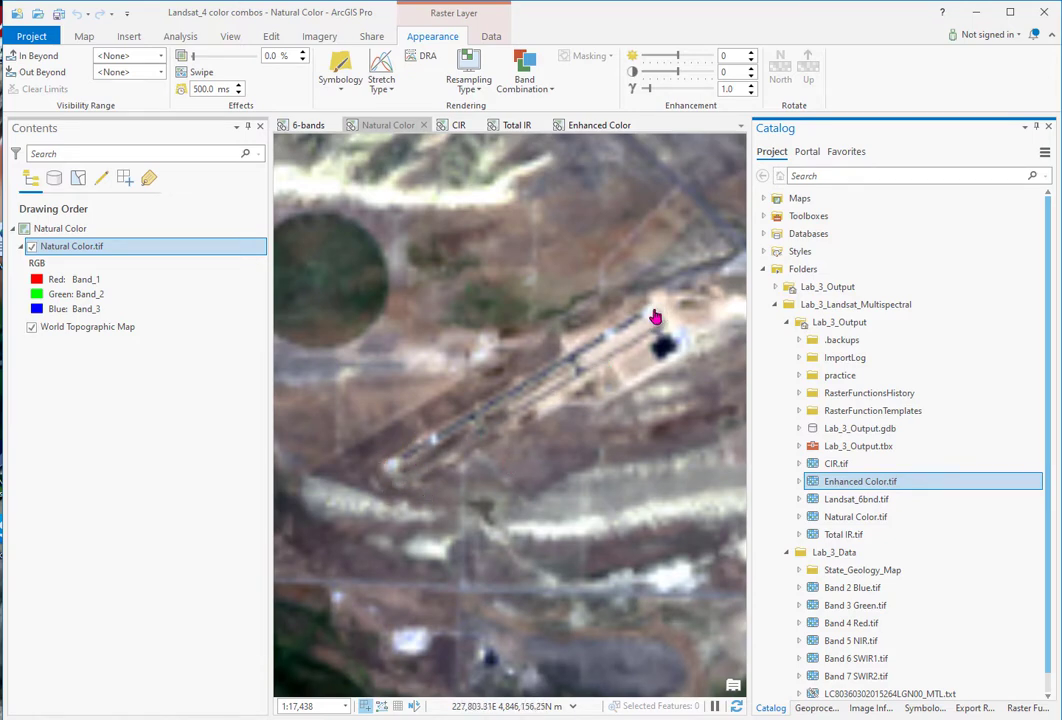
left_click(459, 126)
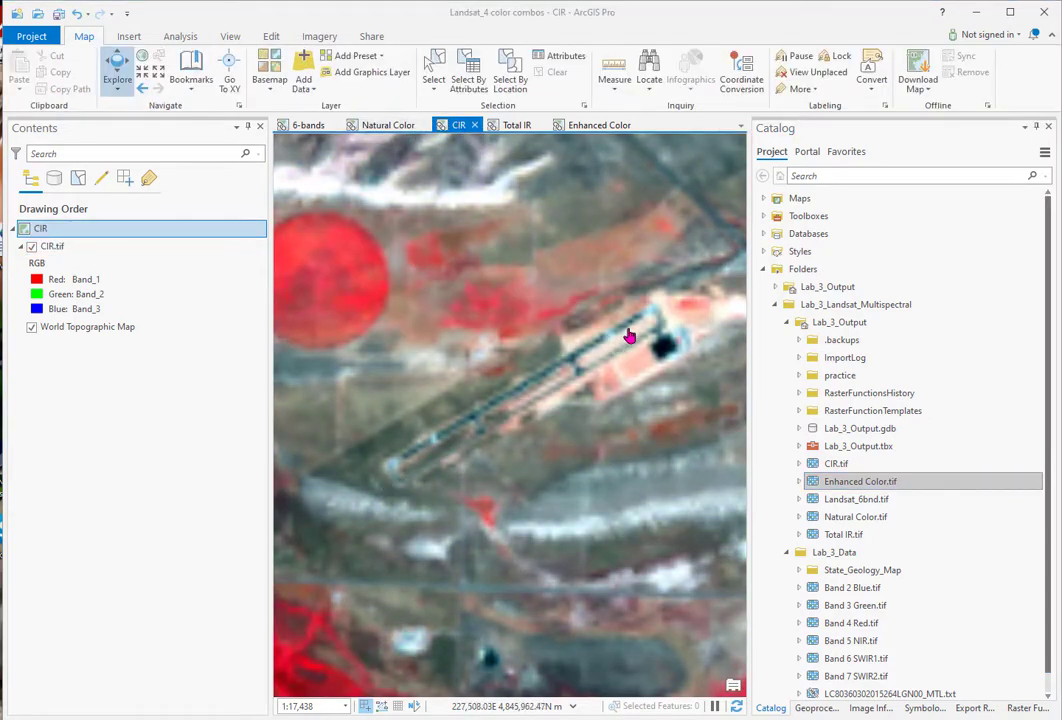
left_click(602, 126)
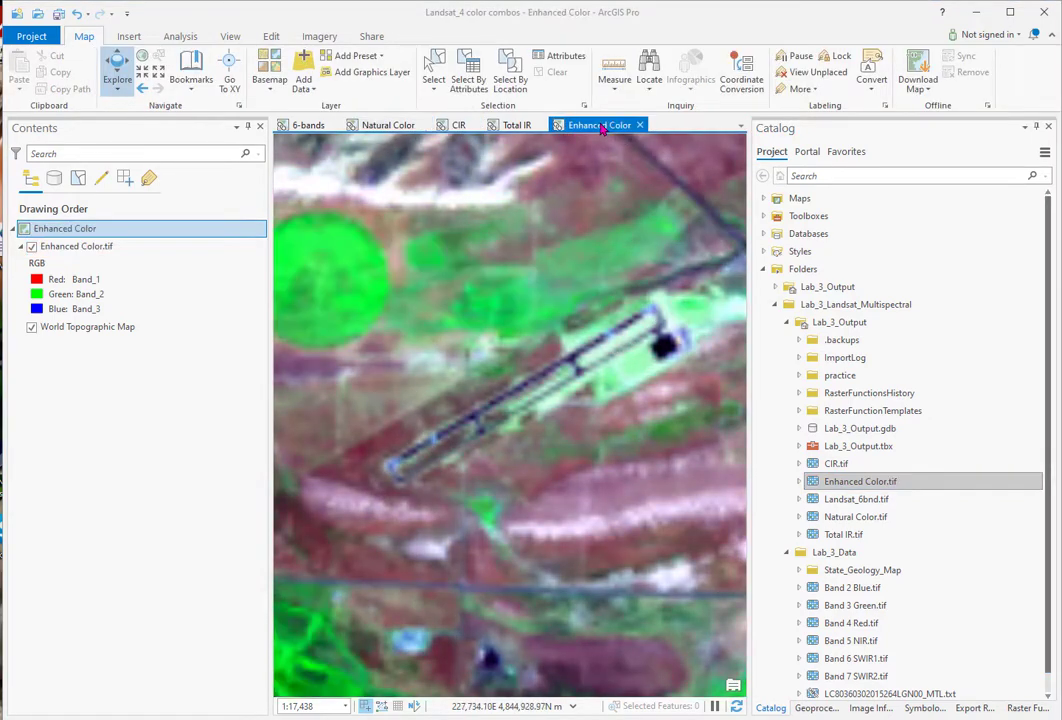
left_click(517, 126)
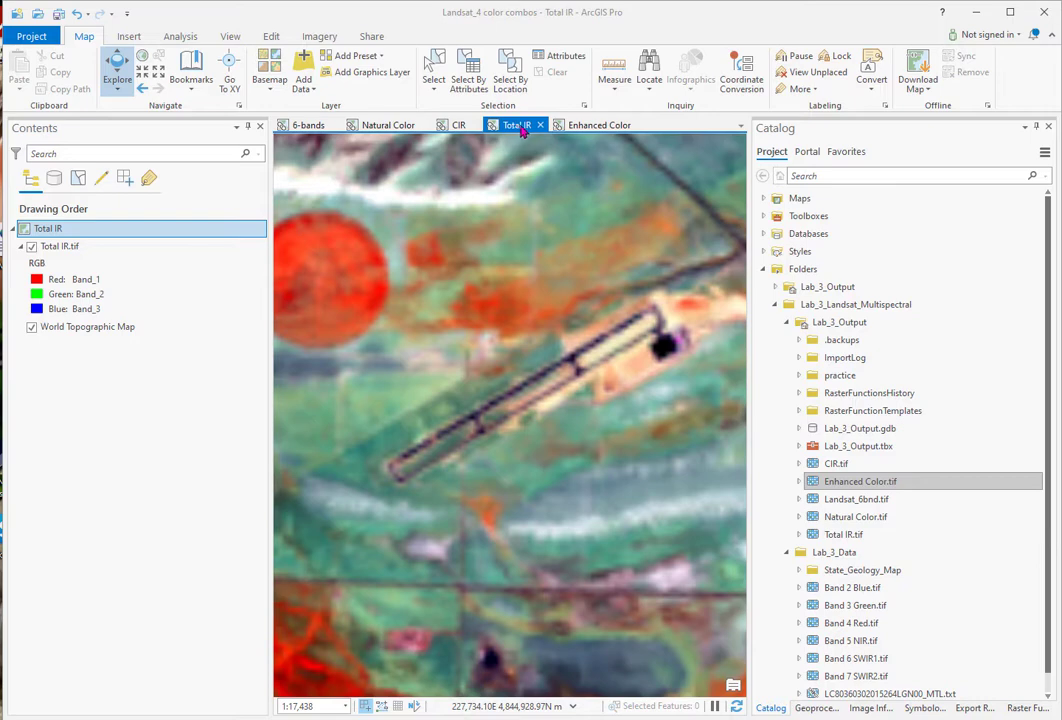
left_click(376, 128)
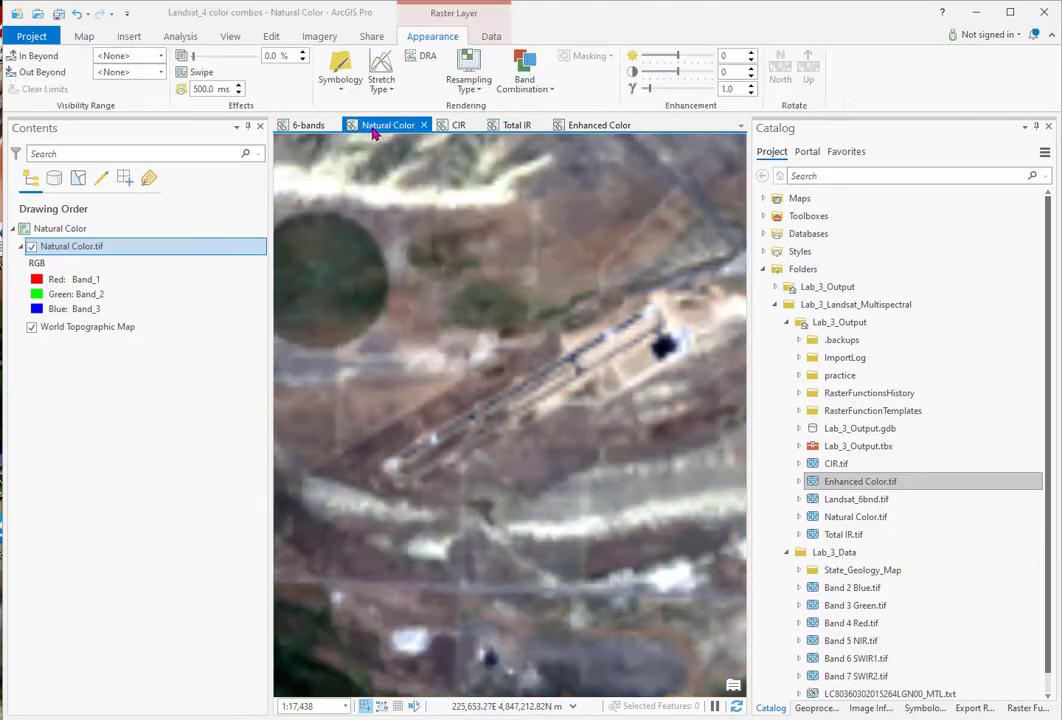
left_click(517, 127)
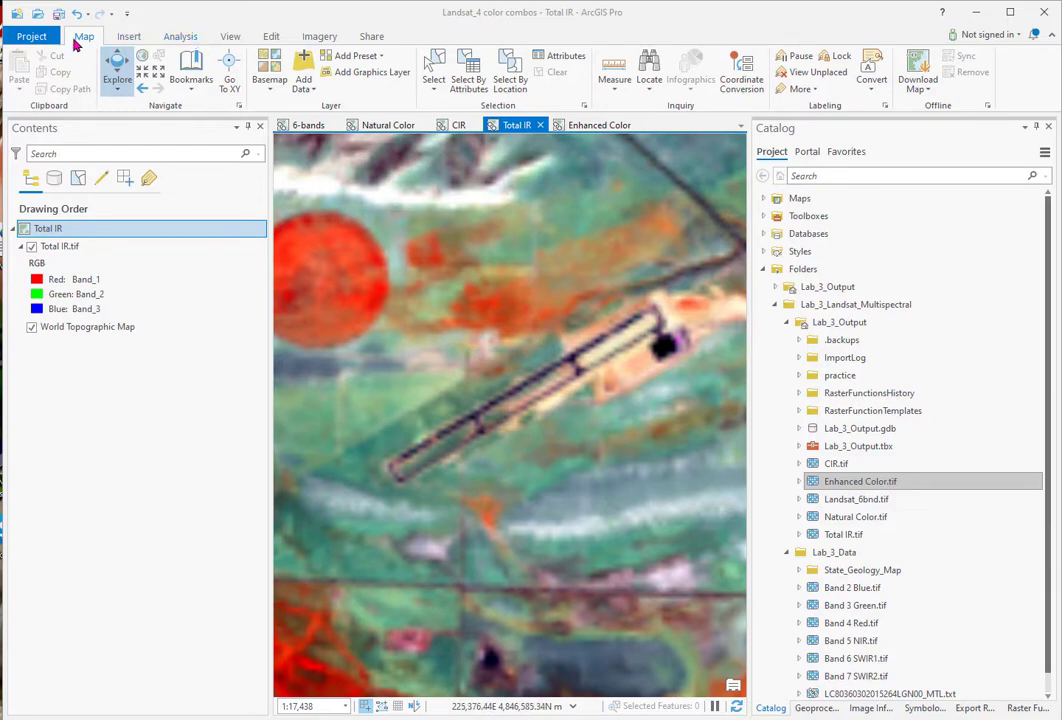
- Measure the runway end to end with Measure Distance, keeping Planar and Metric: 1,975.02 m
left_click(615, 88)
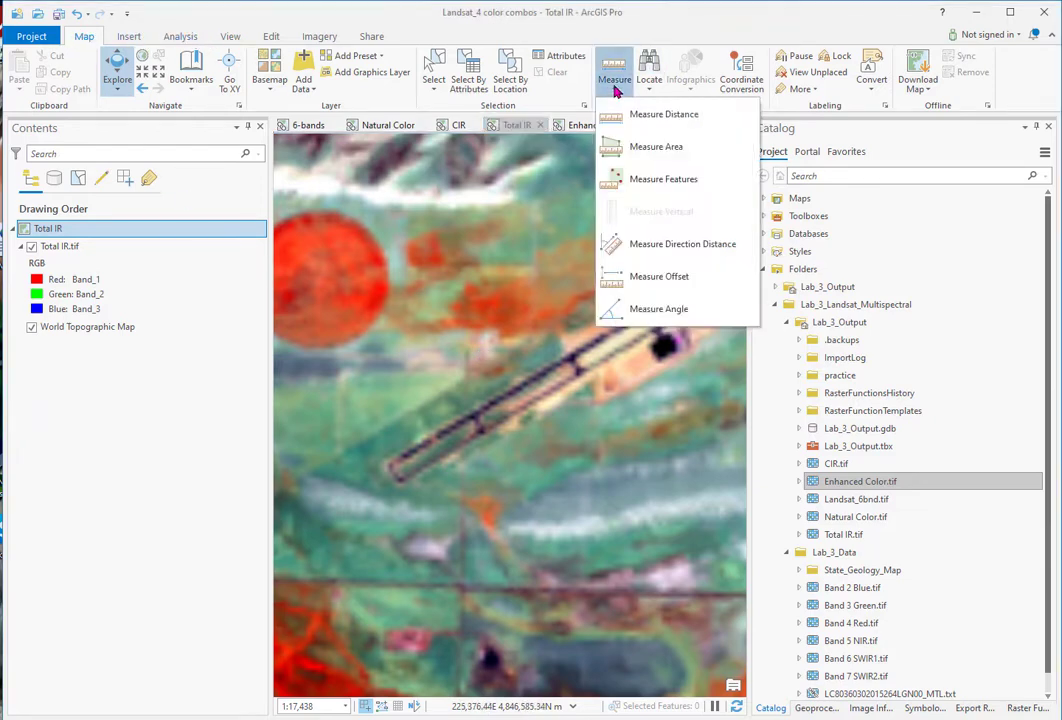
left_click(648, 114)
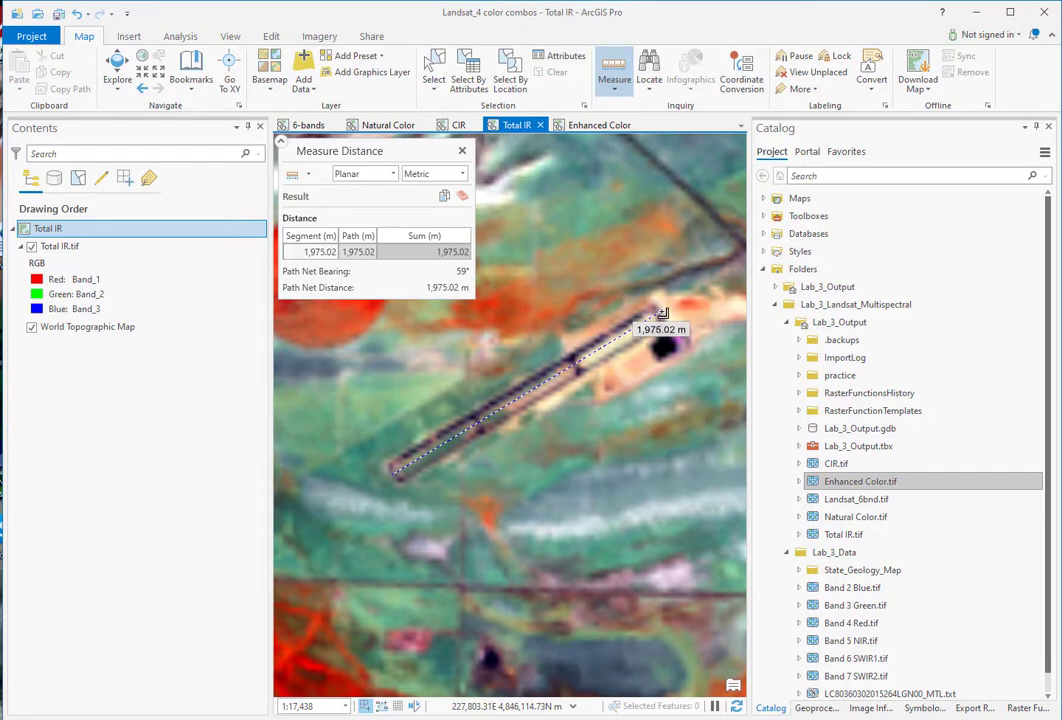
double_click(661, 314)
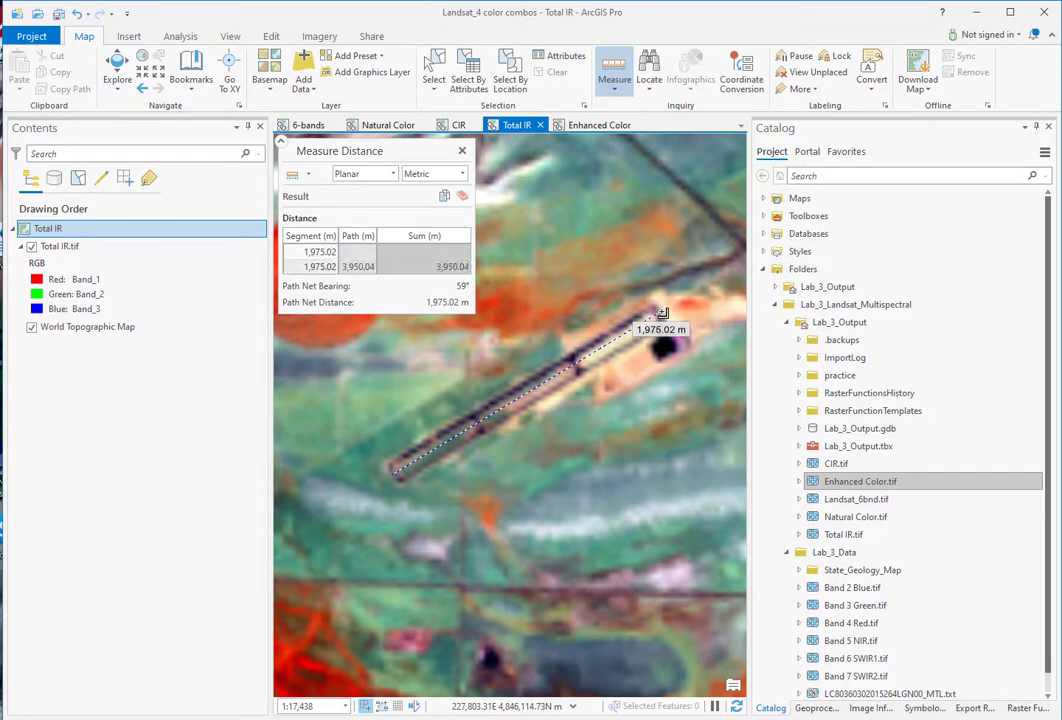
left_click(393, 174)
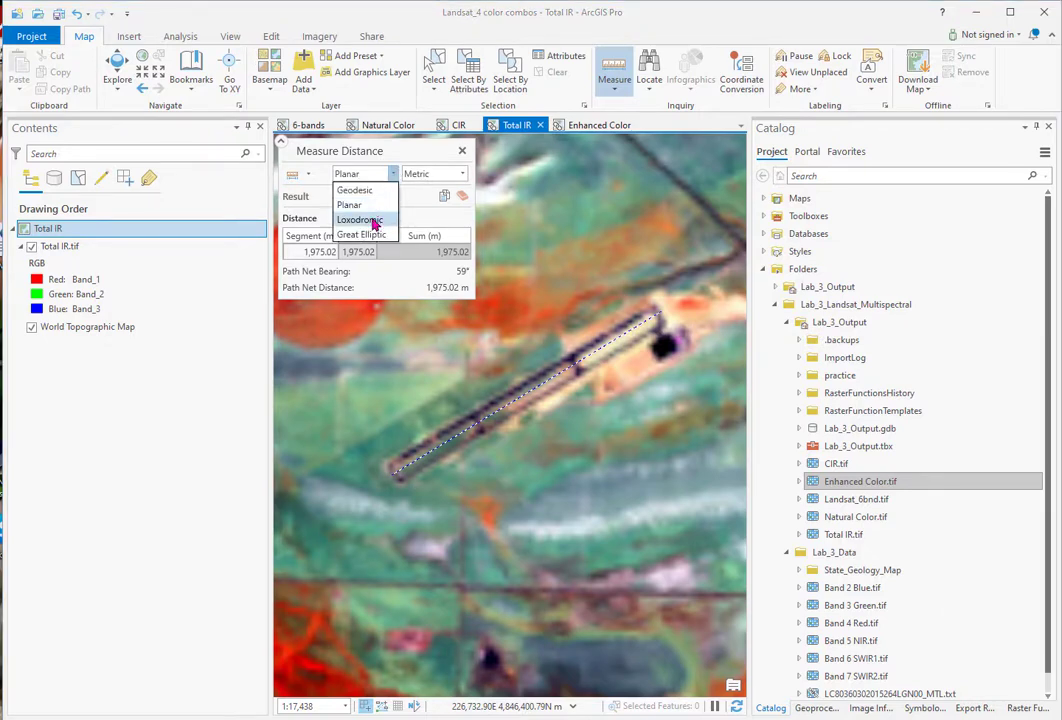
left_click(392, 174)
left_click(462, 175)
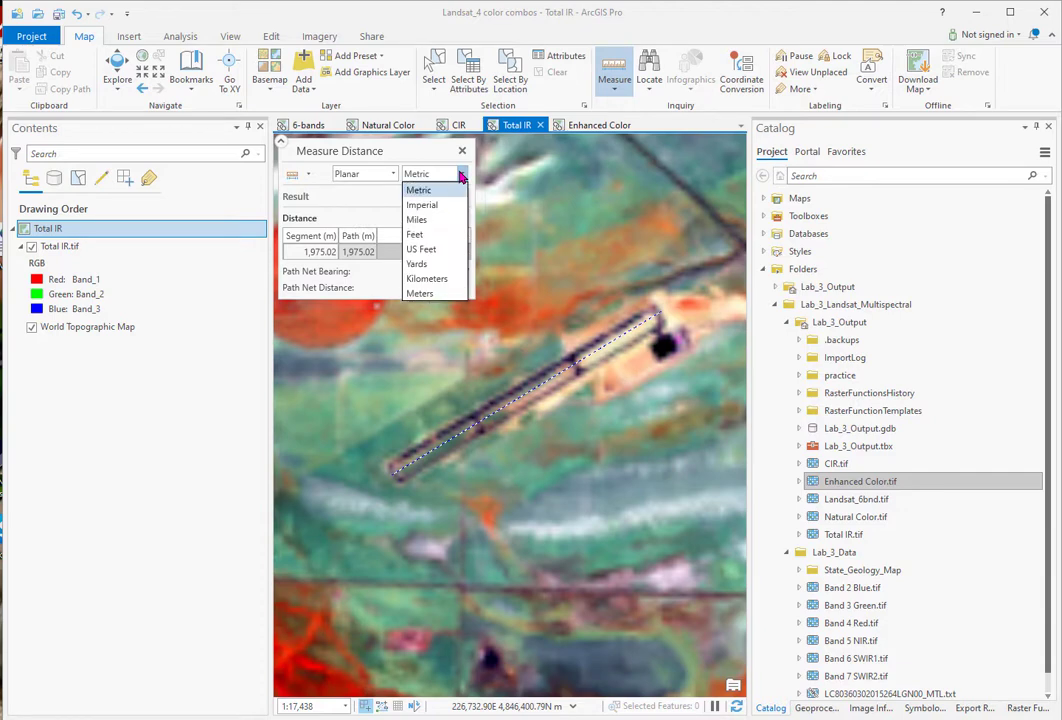
left_click(462, 175)
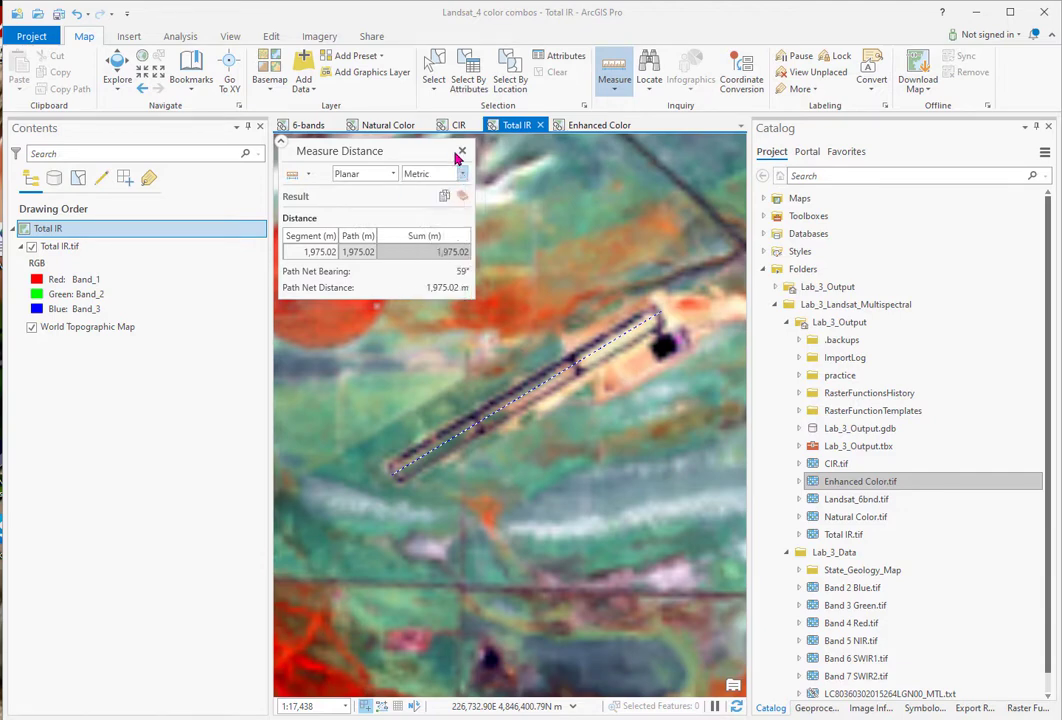
- Close Measure Distance and frame the runway on the Natural Color map
left_click(461, 153)
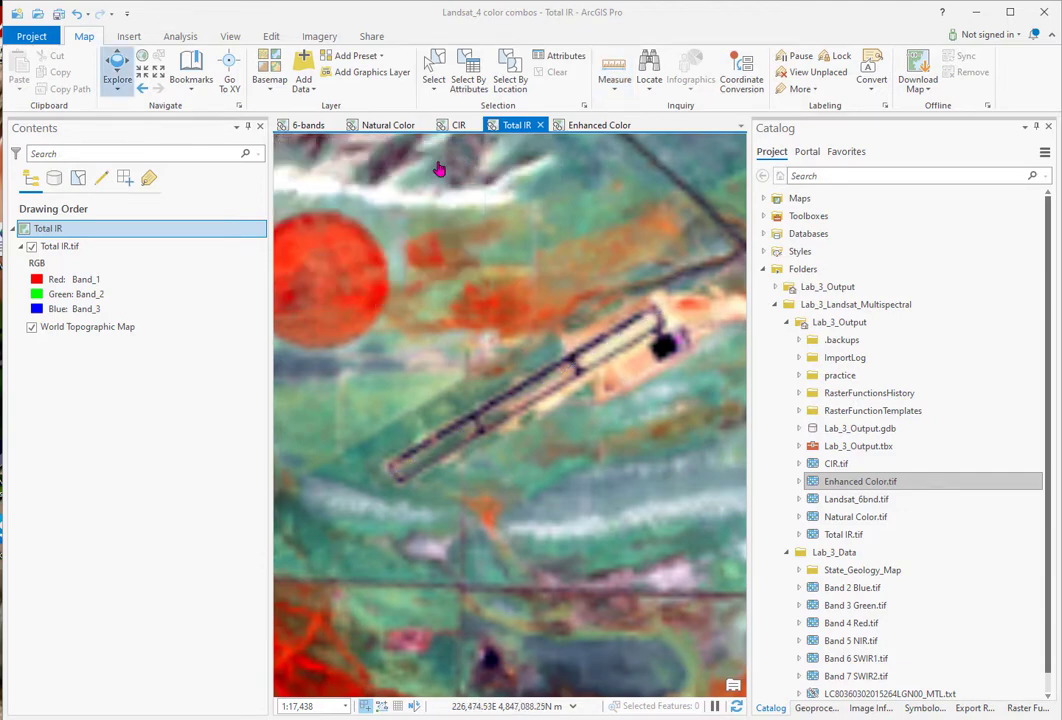
left_click(372, 125)
left_click_drag(512, 339, 484, 322)
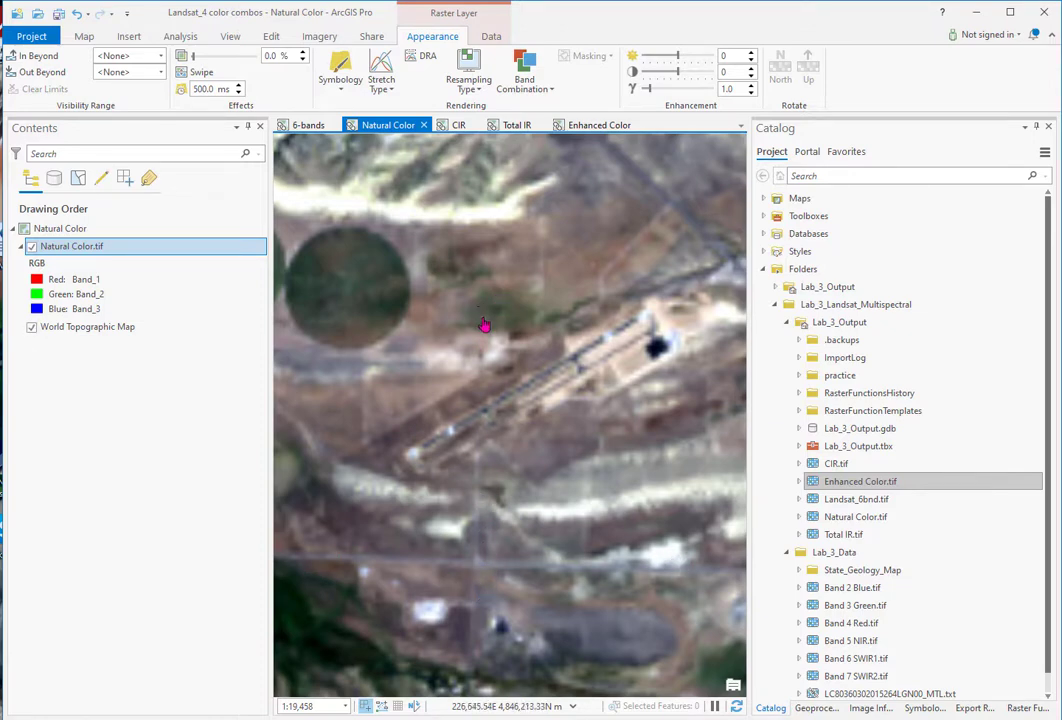
- Show the Geoprocessing pane and search its tools for 'filter'
left_click(812, 707)
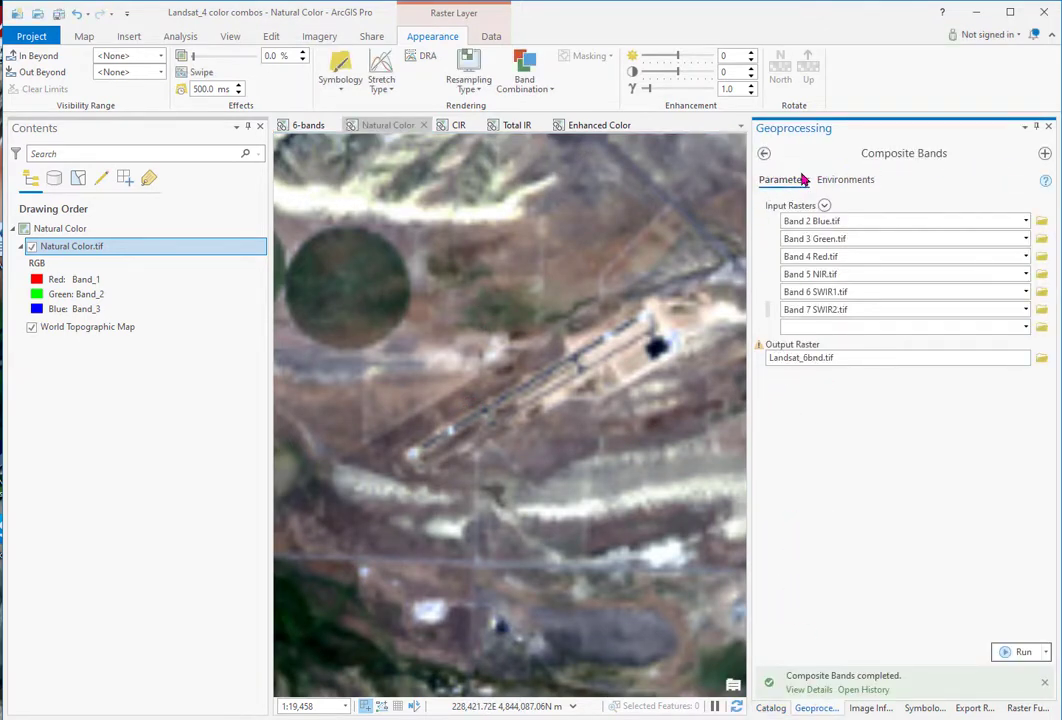
left_click(764, 156)
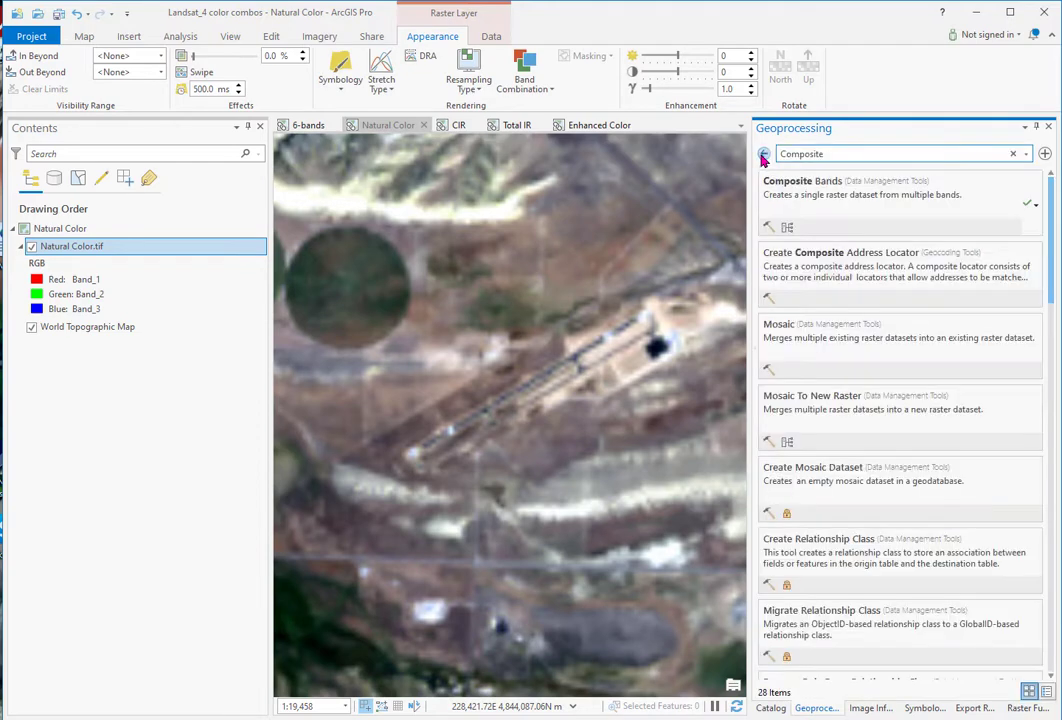
double_click(832, 154)
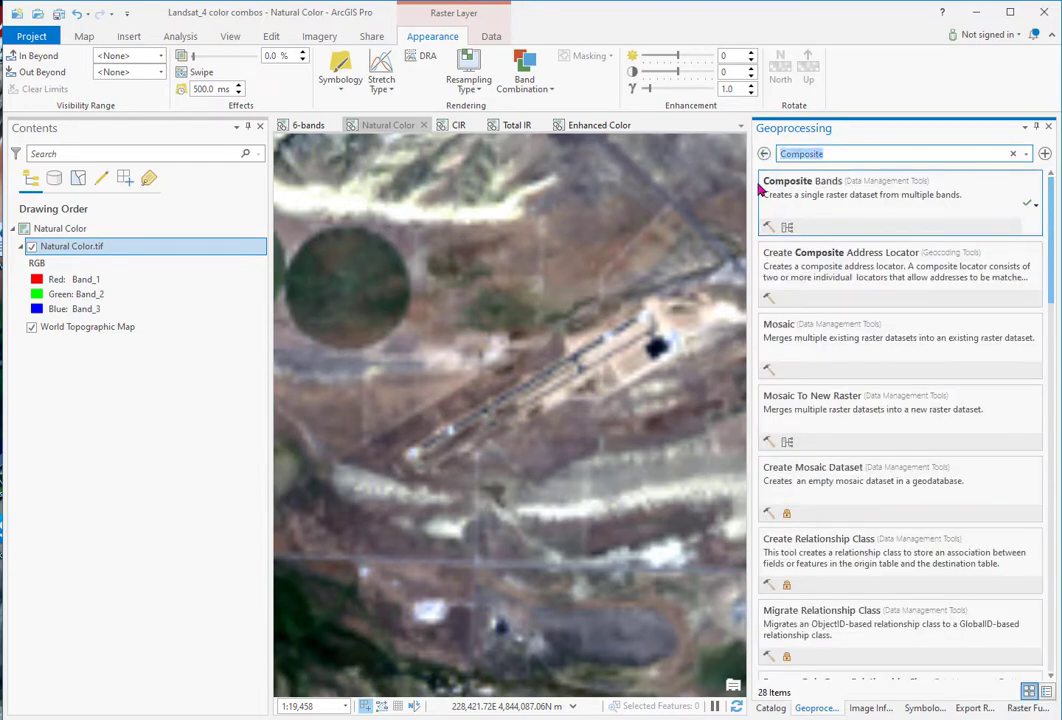
type("r")
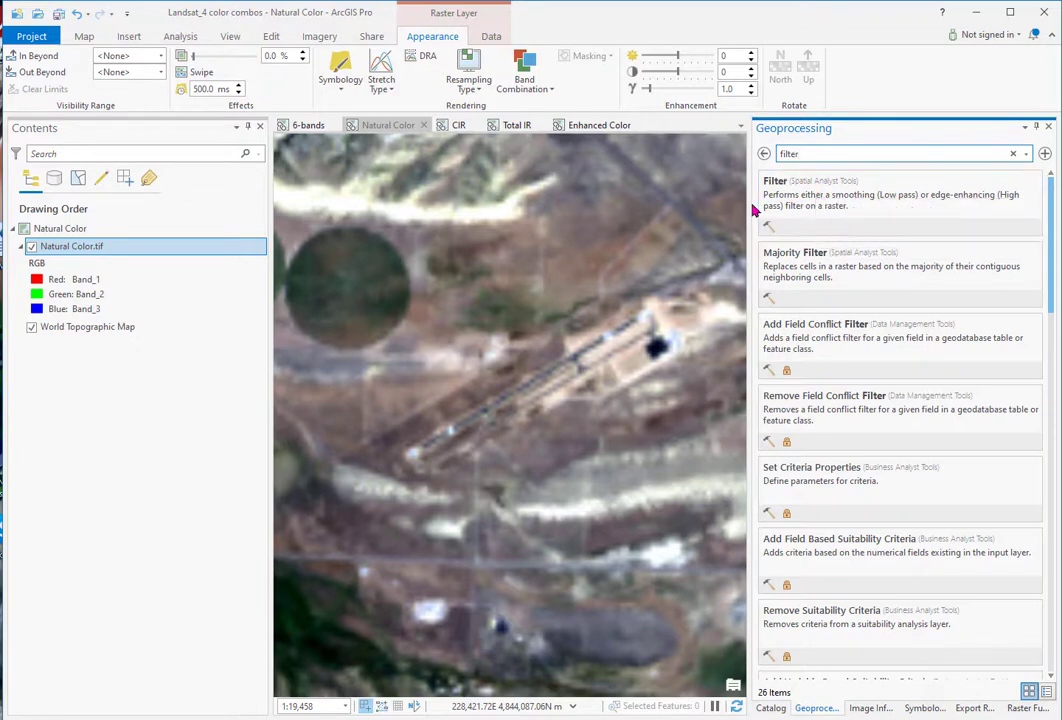
- Replace the search with 'convolution' to list the 16 matching geoprocessing tools
left_click_drag(808, 153, 778, 154)
type("convol")
key("BackSpace")
key("BackSpace")
type("ution")
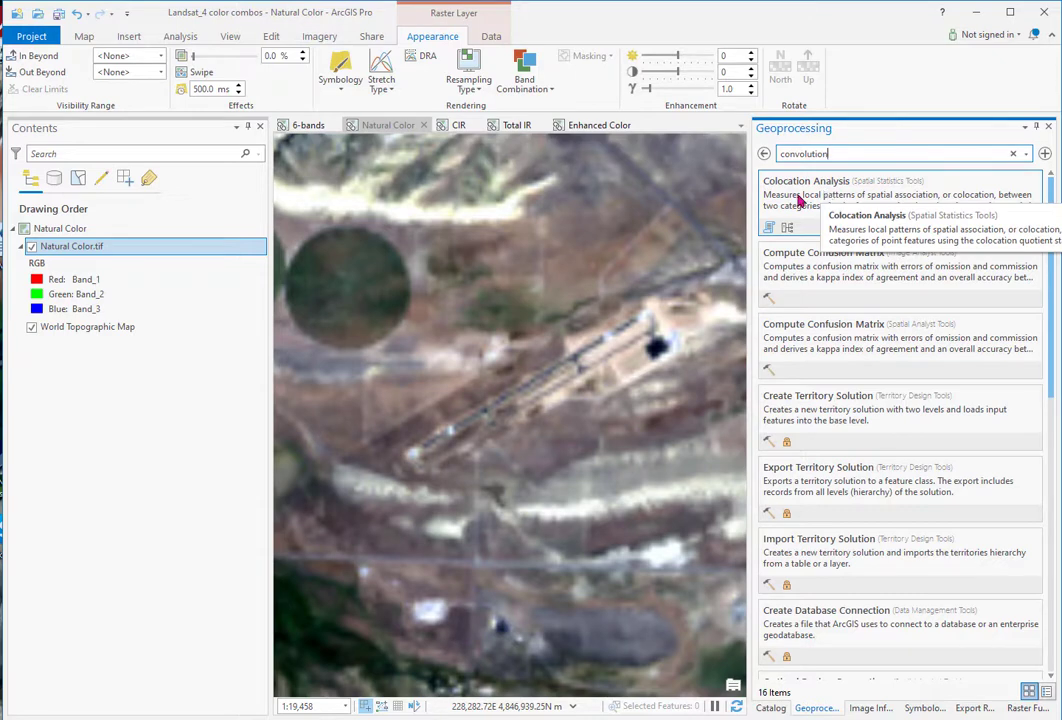
left_click(329, 36)
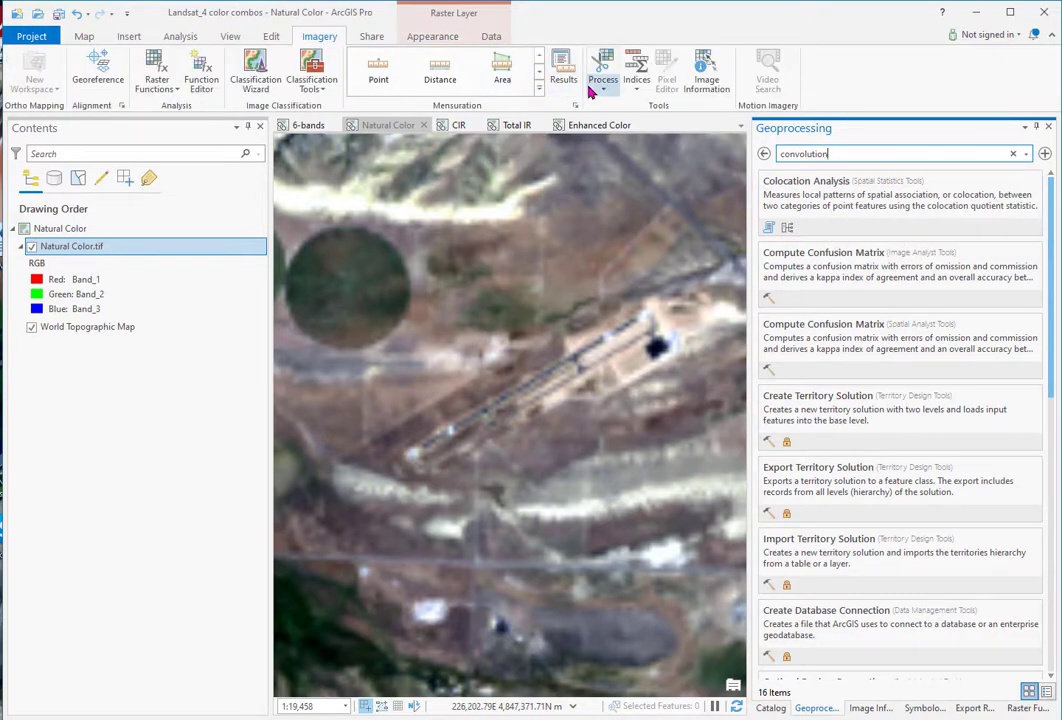
- Open the Raster Functions gallery and search it for 'convolution'
left_click(160, 86)
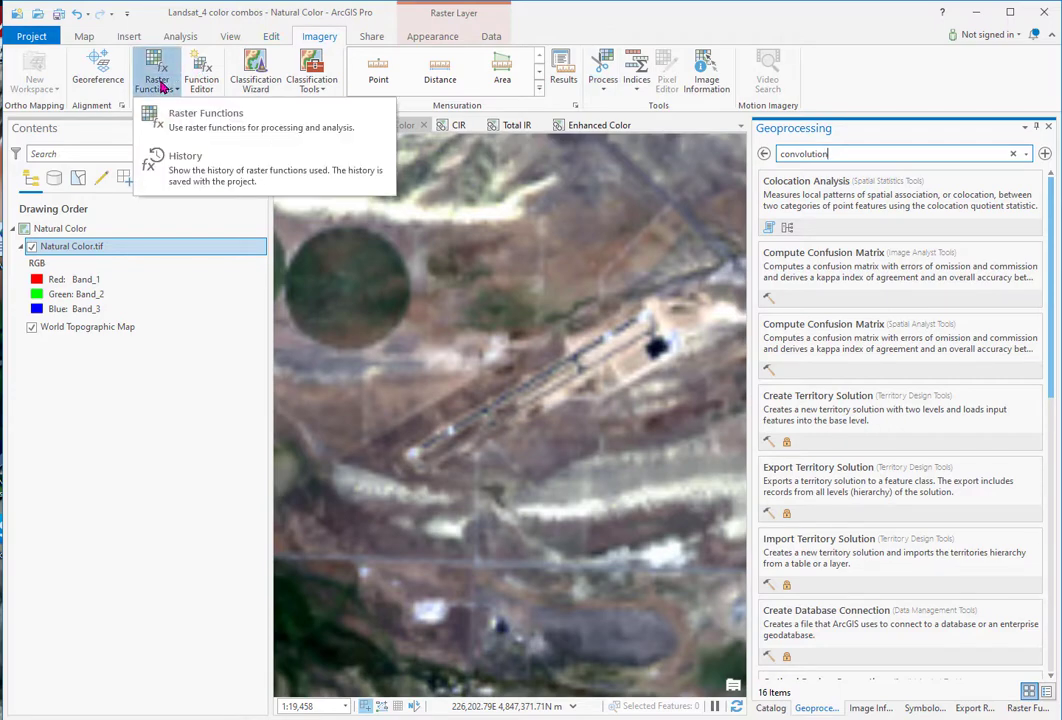
left_click(195, 114)
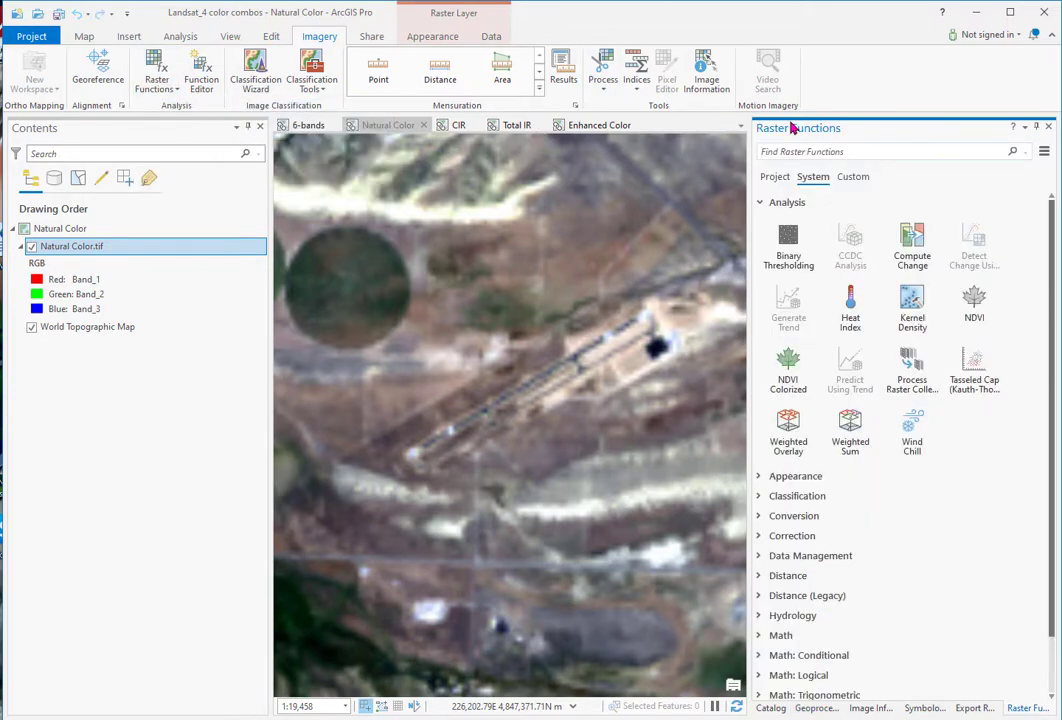
type("convolution")
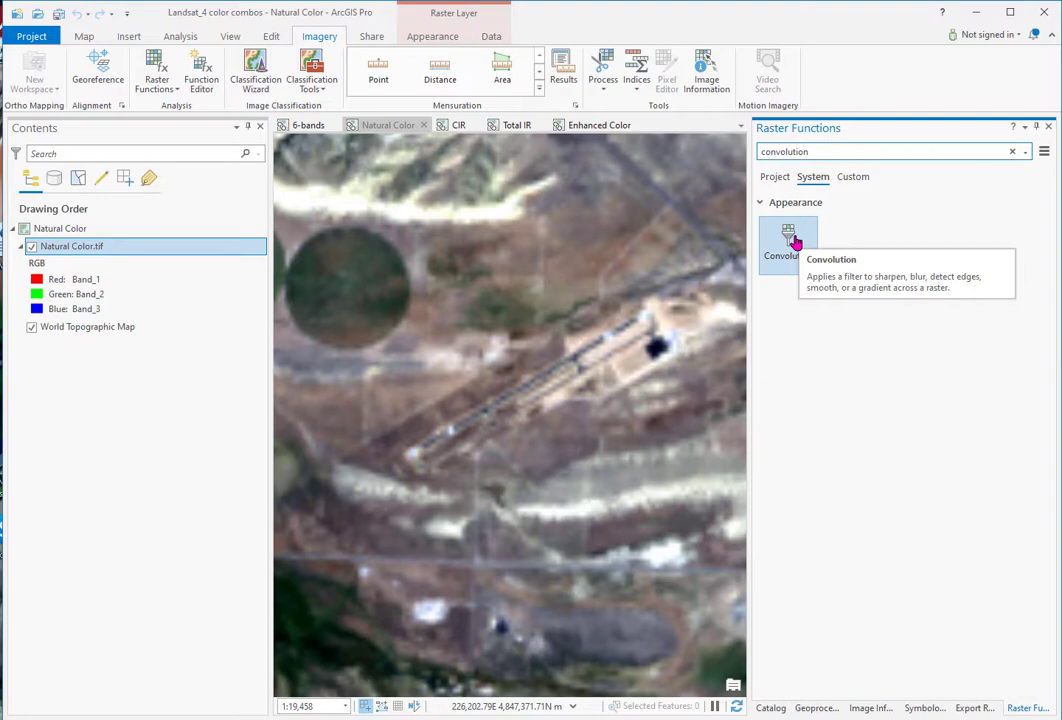
- Create a Sharpen convolution layer from Natural Color.tif
left_click(799, 240)
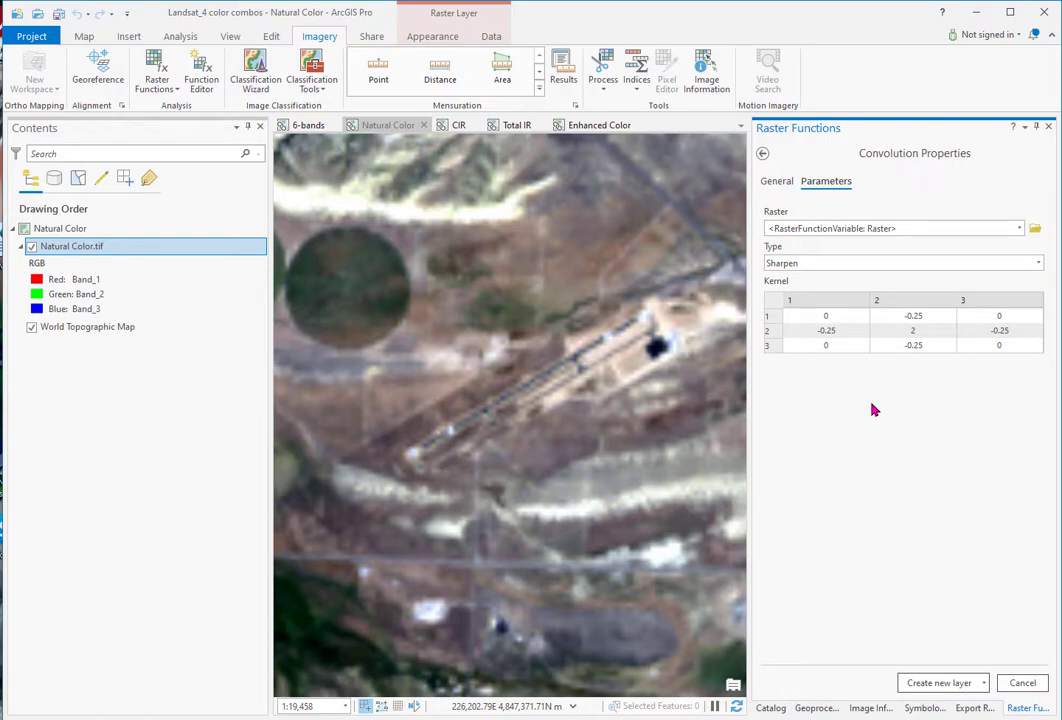
left_click(1021, 229)
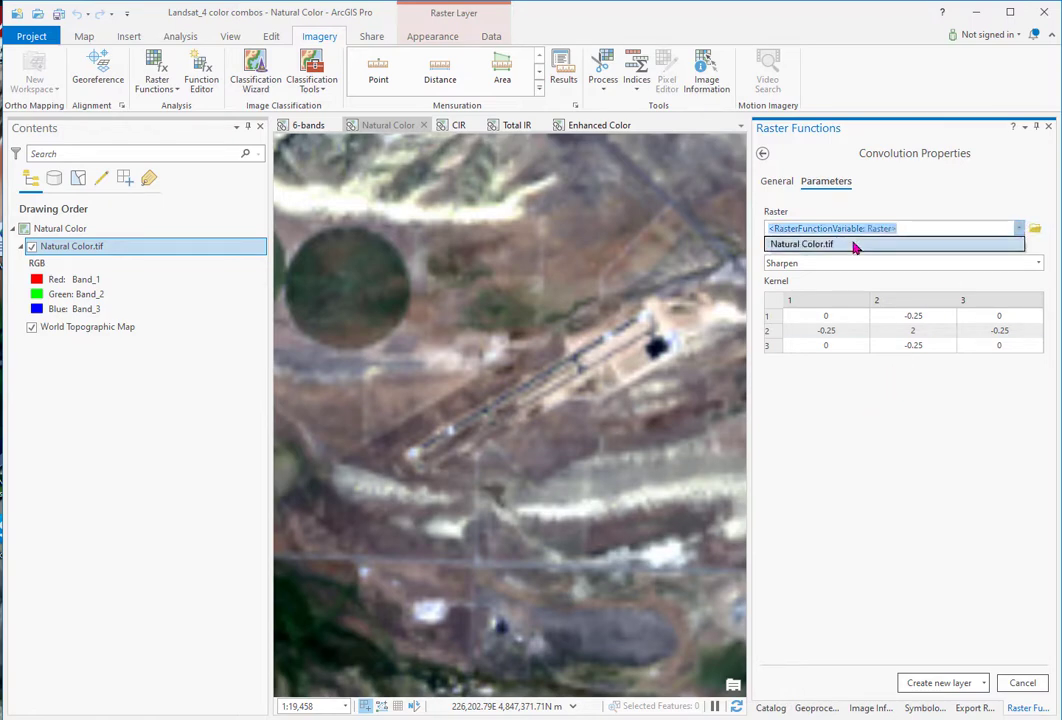
left_click(818, 248)
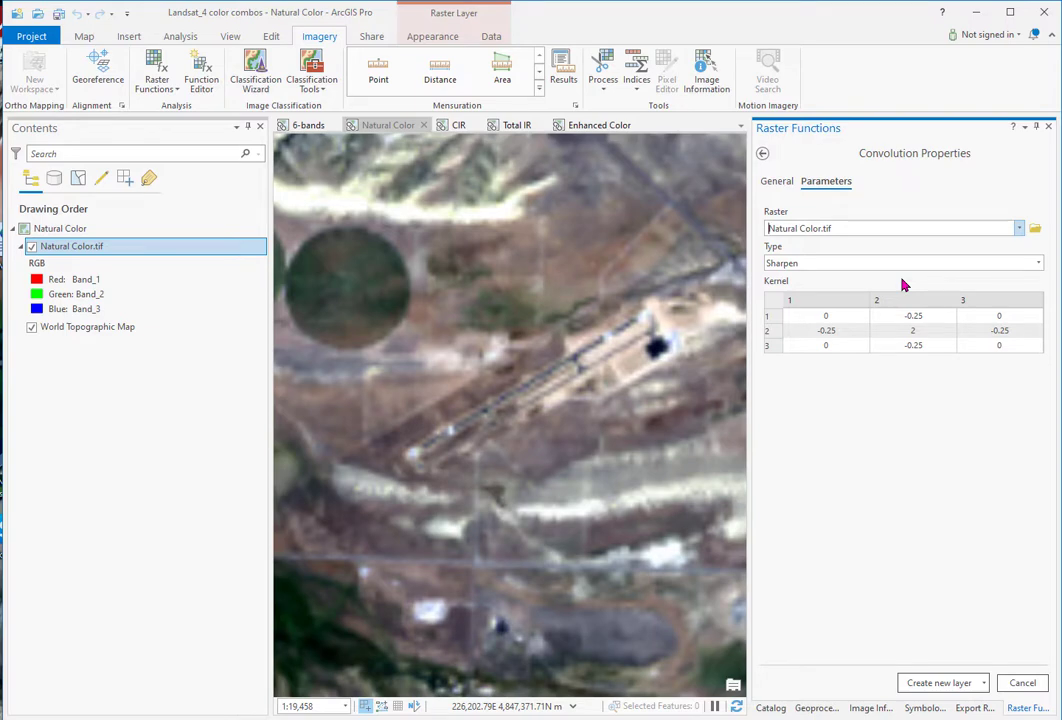
left_click(928, 687)
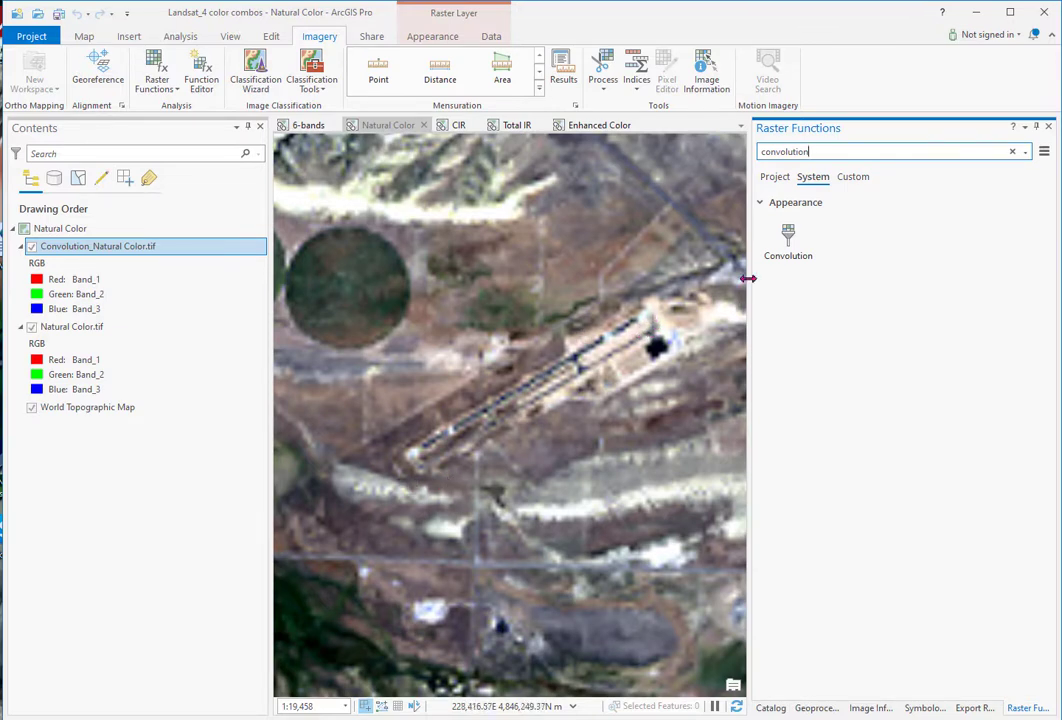
- Create a Sharpen More convolution layer from Natural Color.tif
left_click(786, 235)
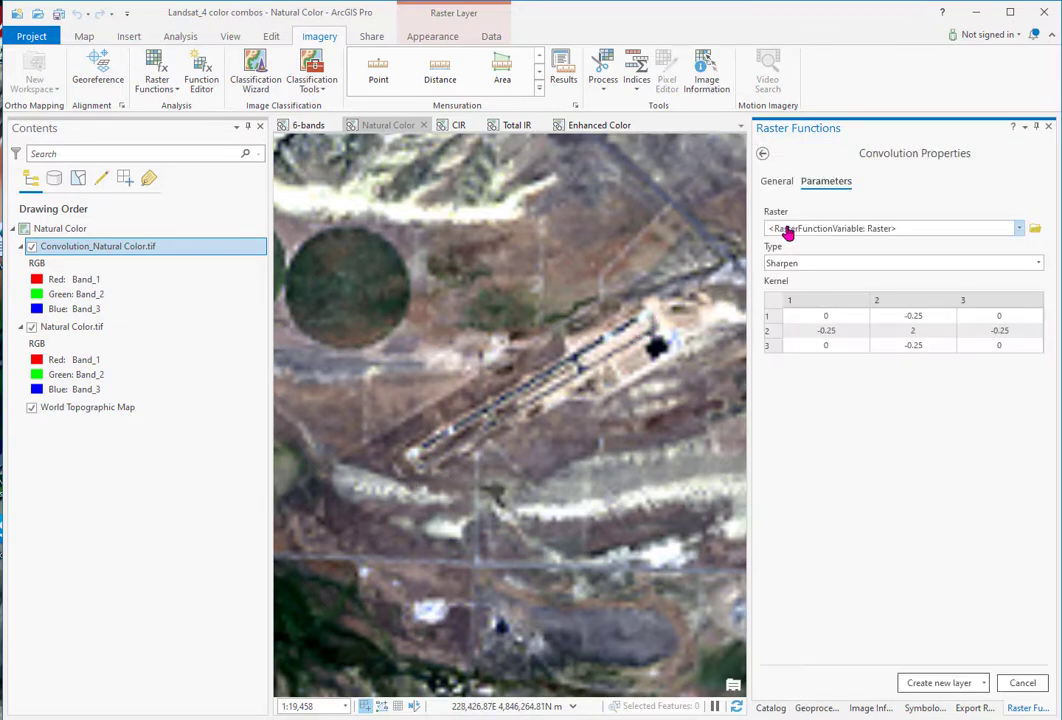
left_click(1019, 228)
left_click(800, 259)
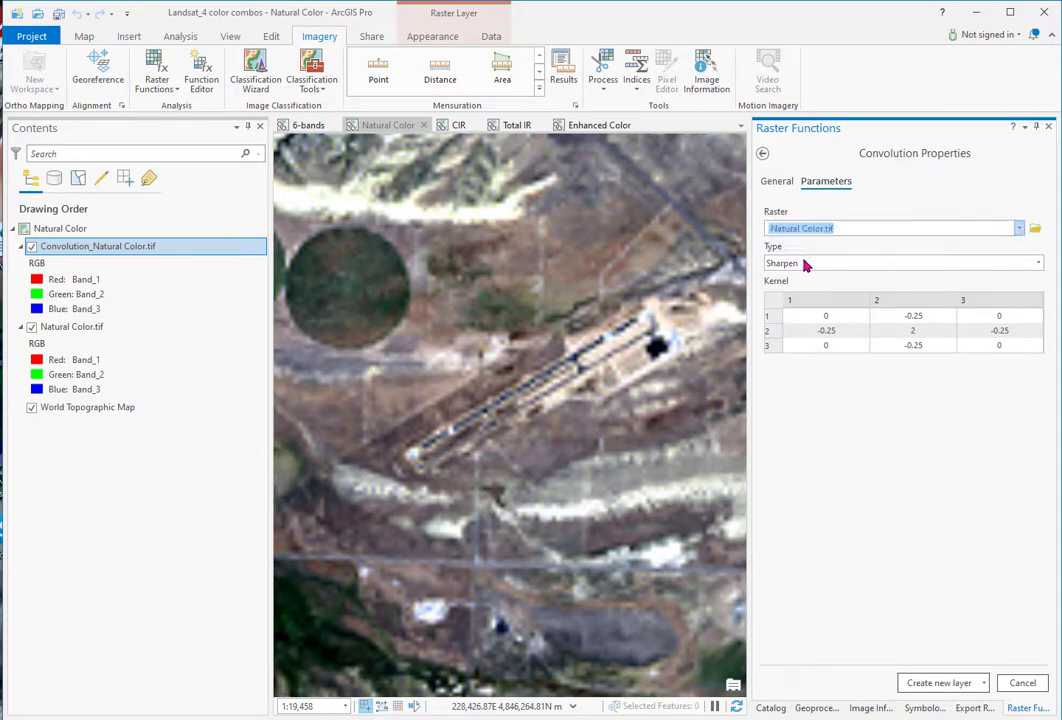
left_click(1038, 263)
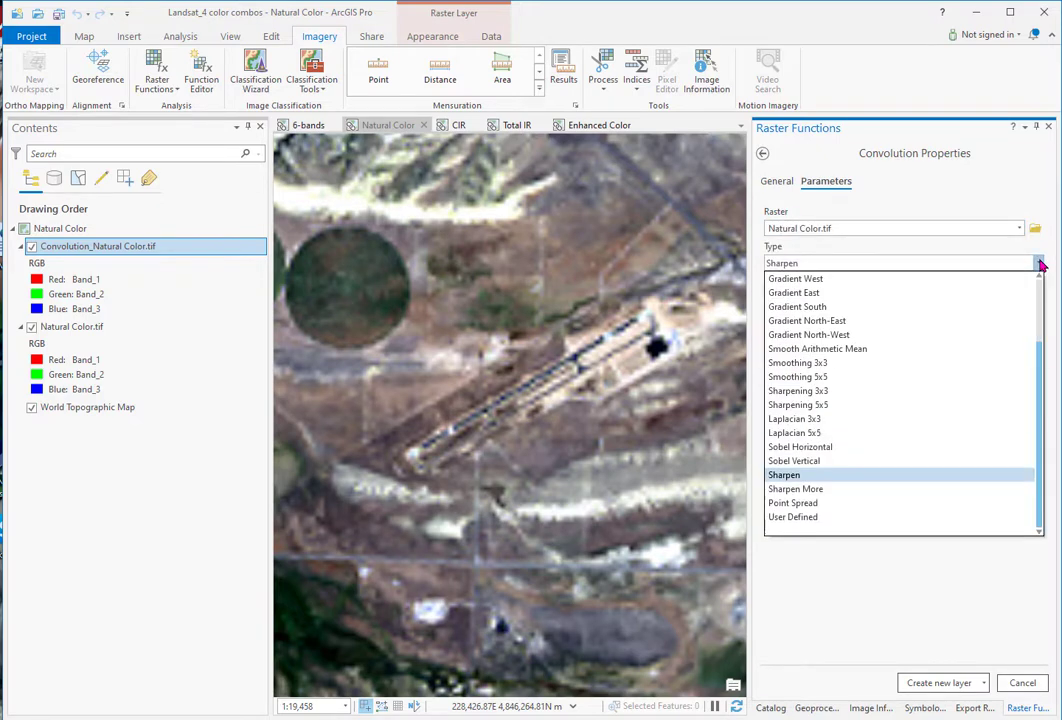
left_click(800, 489)
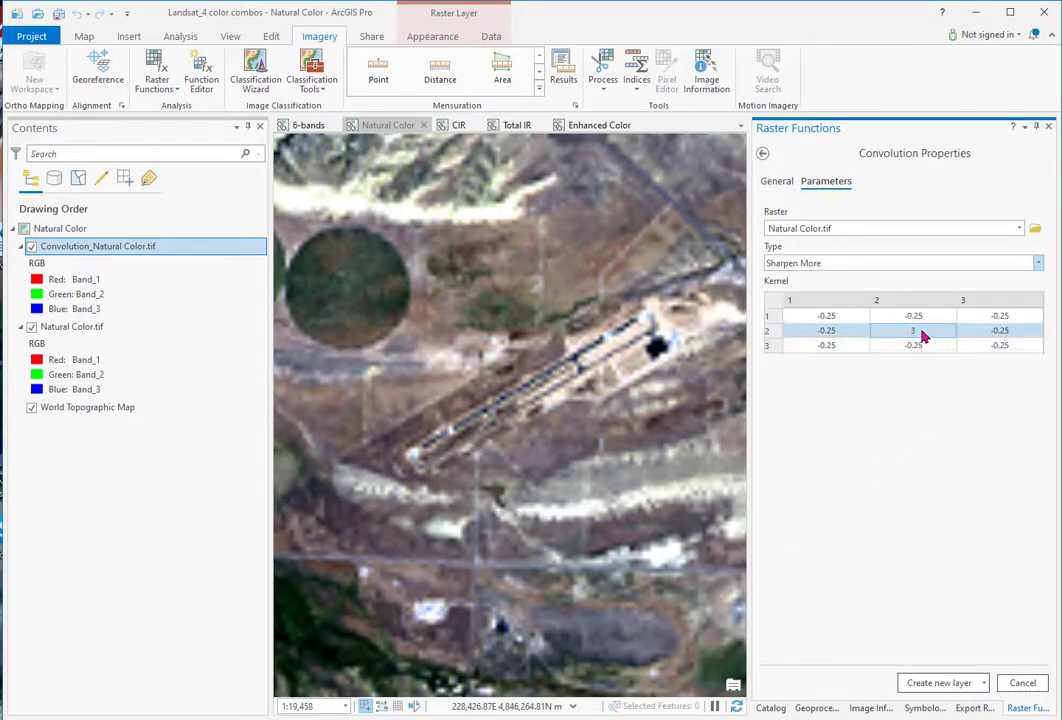
left_click(931, 684)
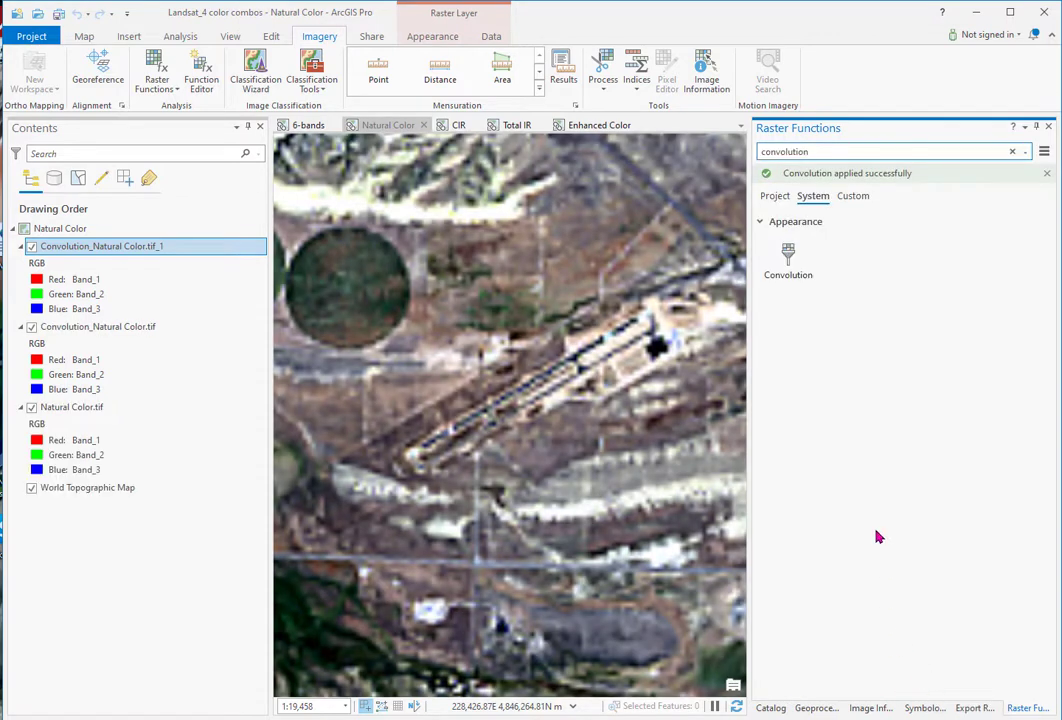
- Toggle the Sharpen More layer against the original, then hide both convolution layers
left_click(31, 246)
left_click(31, 246)
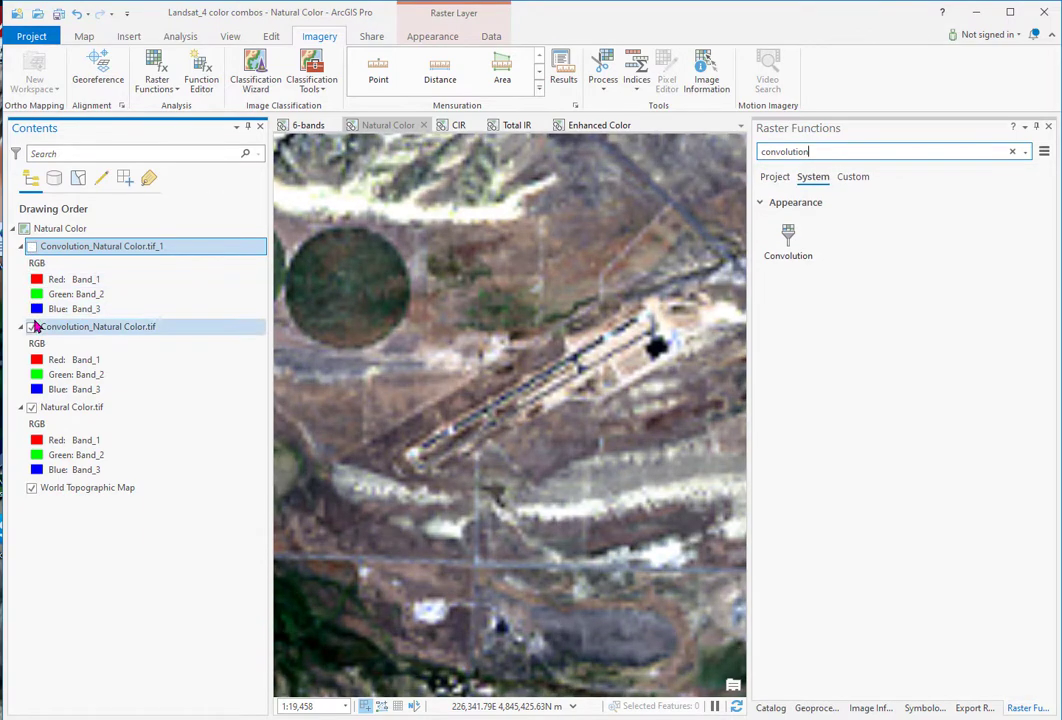
left_click(31, 326)
left_click(32, 247)
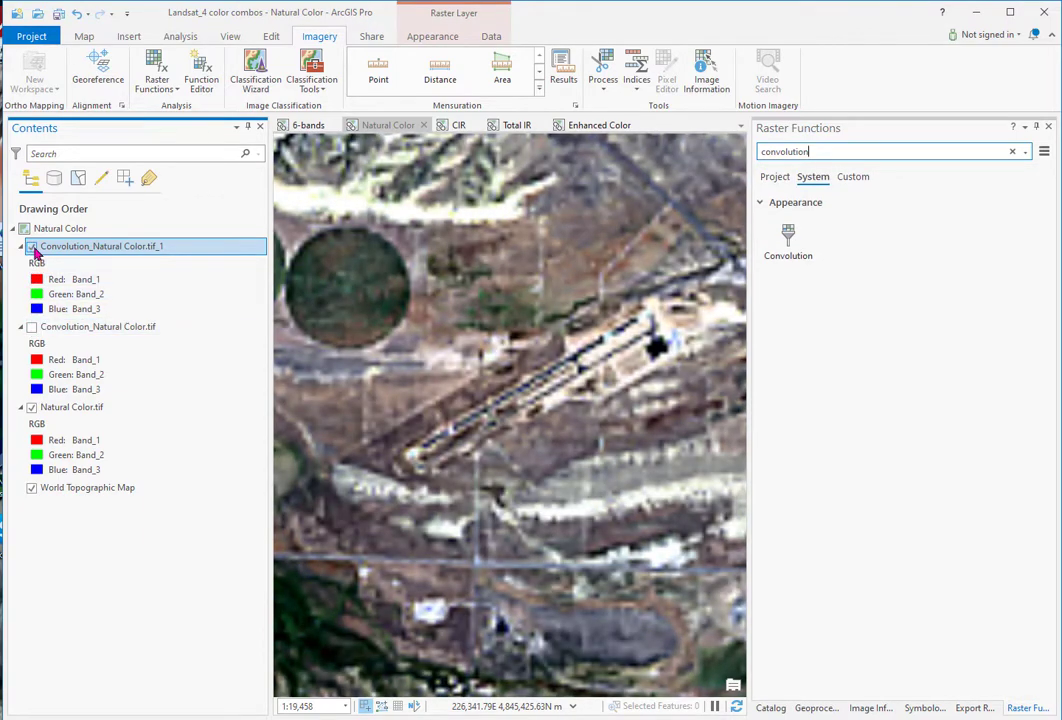
left_click(32, 247)
left_click(32, 247)
left_click(32, 247)
left_click(32, 247)
left_click(32, 247)
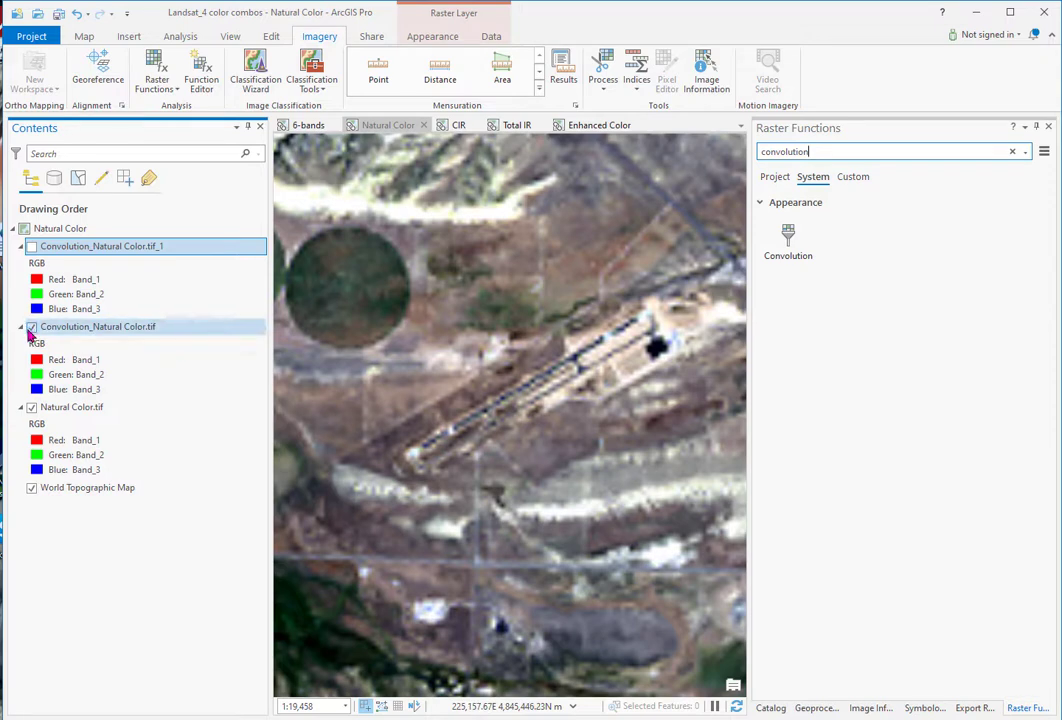
left_click(31, 329)
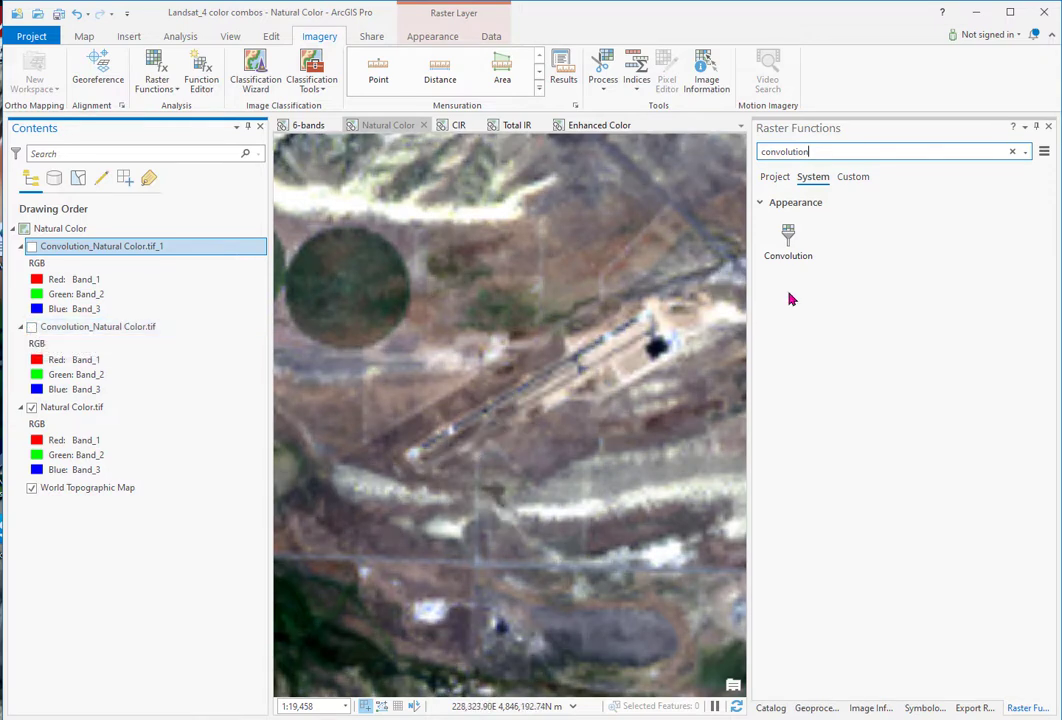
- Create a convolution layer from Natural Color.tif using the Sharpening 3x3 kernel
left_click(786, 236)
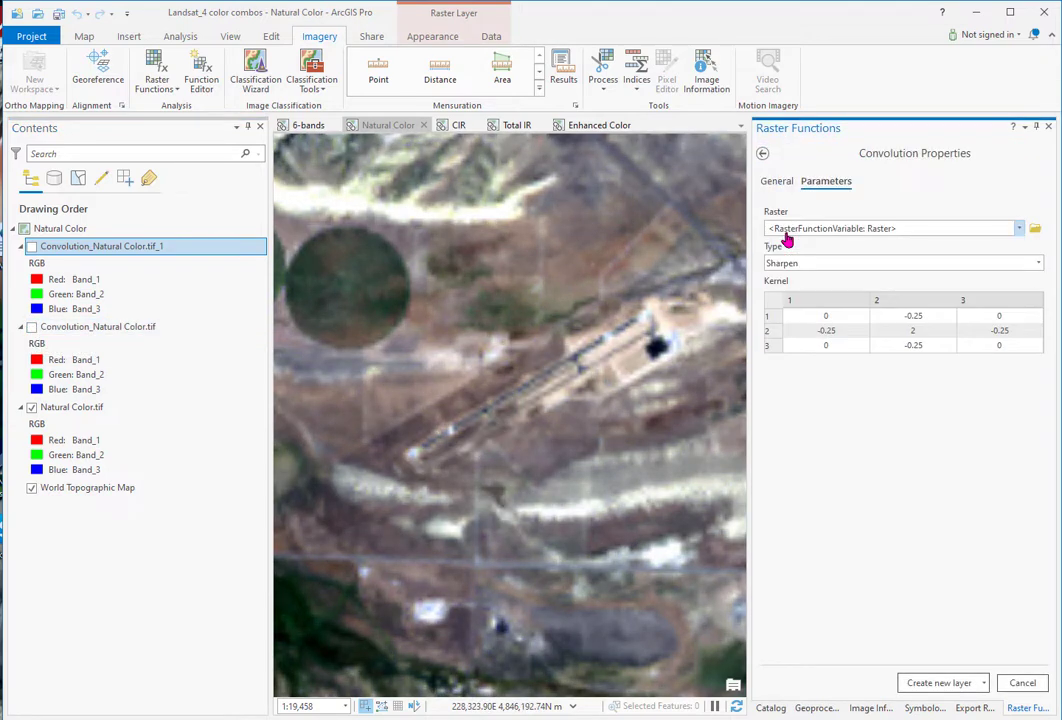
left_click(1019, 228)
left_click(806, 272)
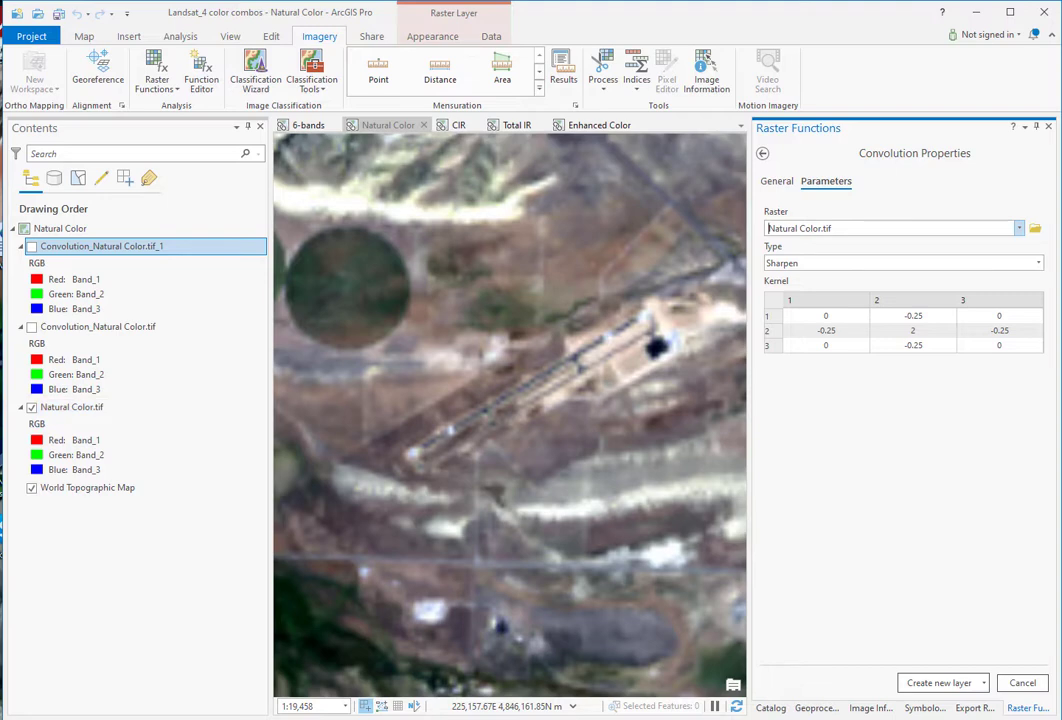
left_click(1039, 262)
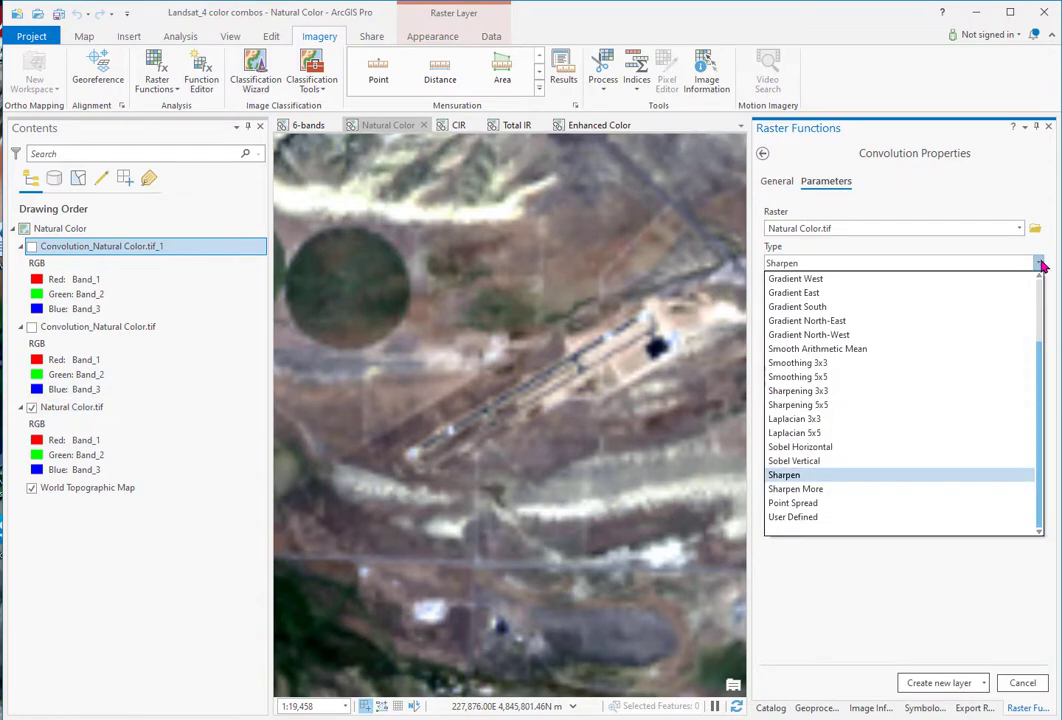
left_click(810, 393)
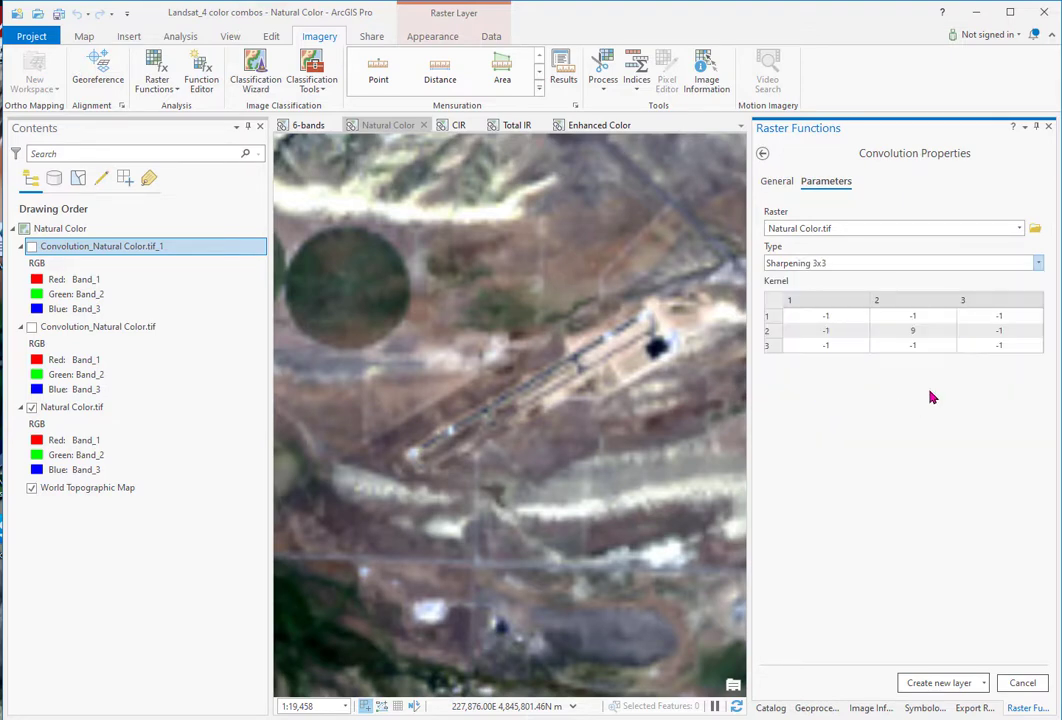
left_click(930, 684)
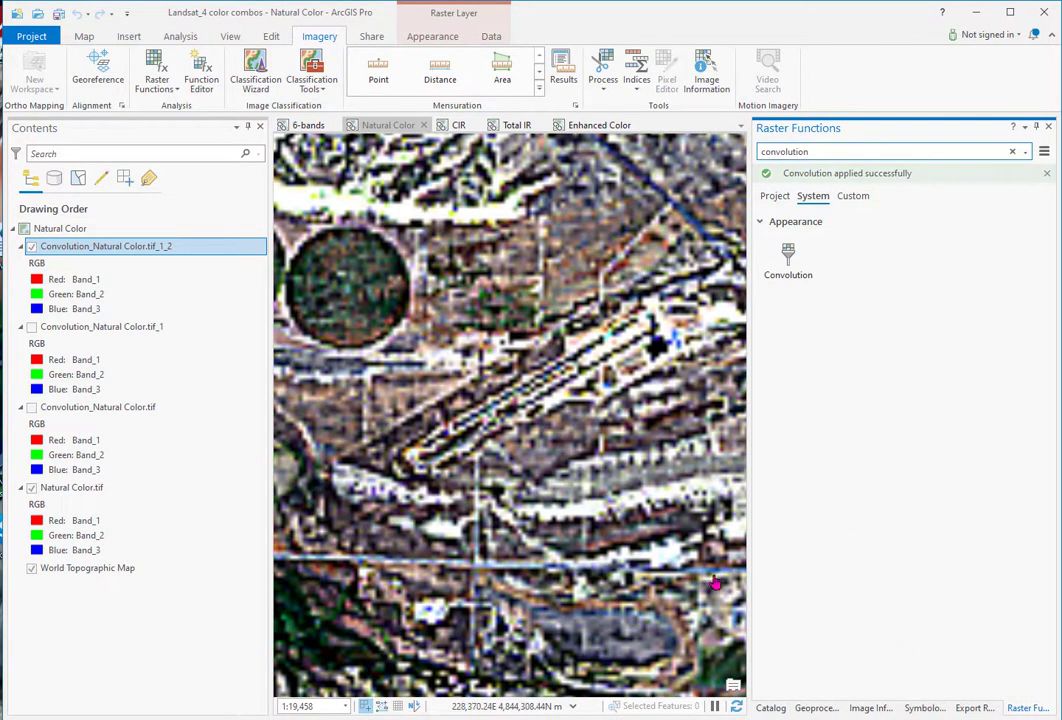
- Create a Smoothing 3x3 convolution layer from Natural Color.tif
left_click(791, 241)
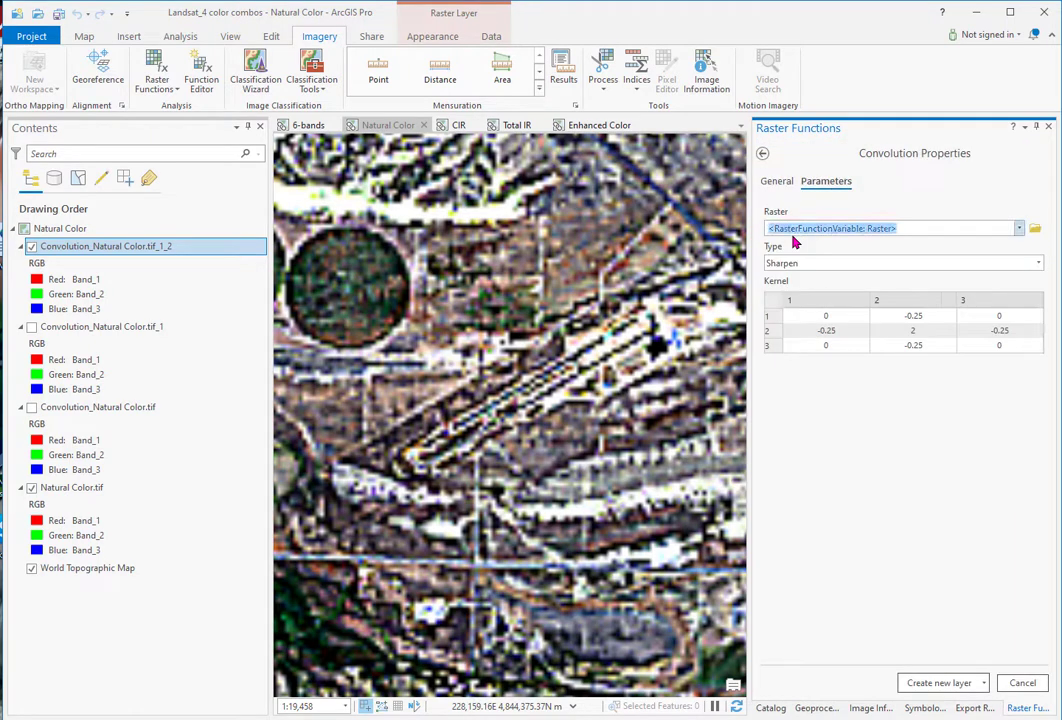
left_click(1019, 229)
left_click(808, 287)
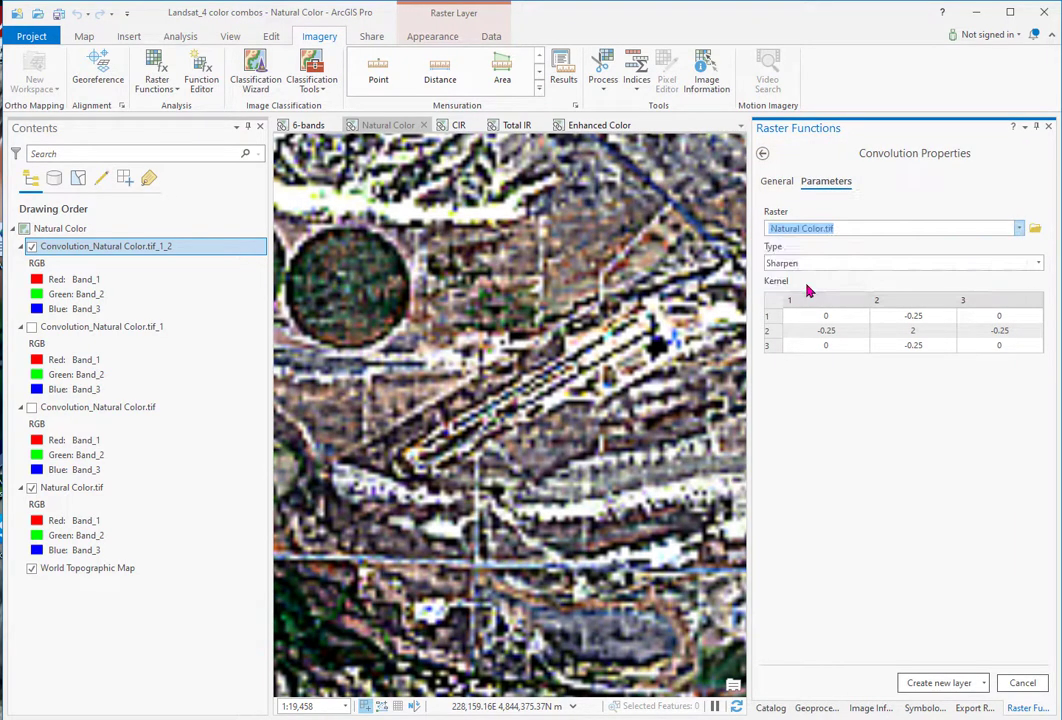
left_click(1038, 263)
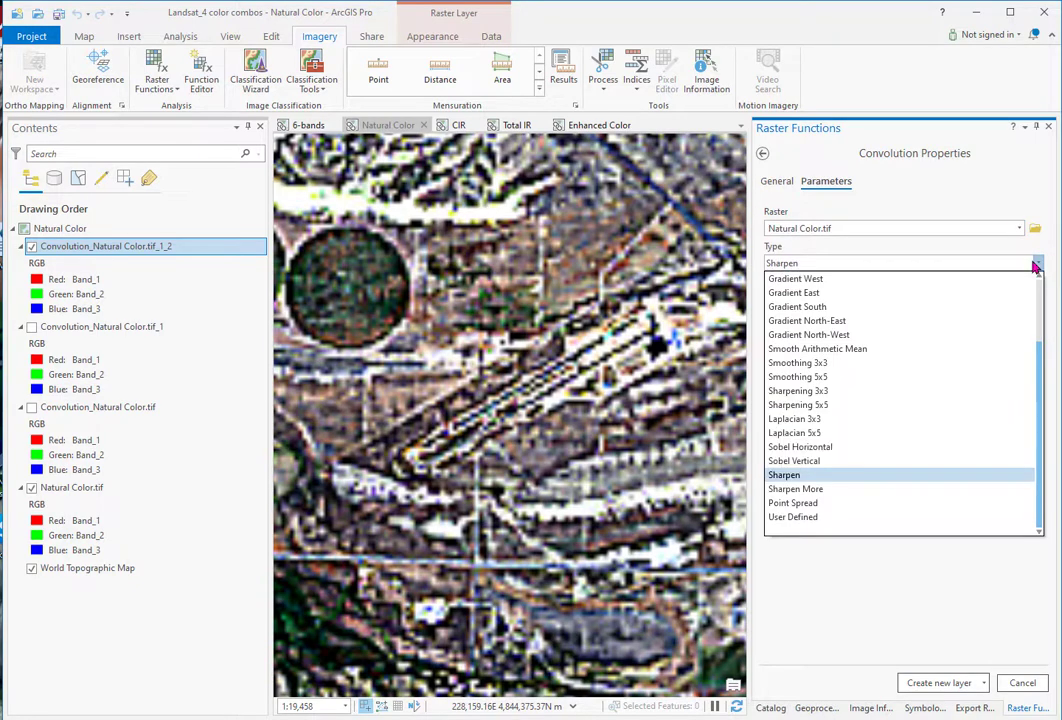
left_click(817, 364)
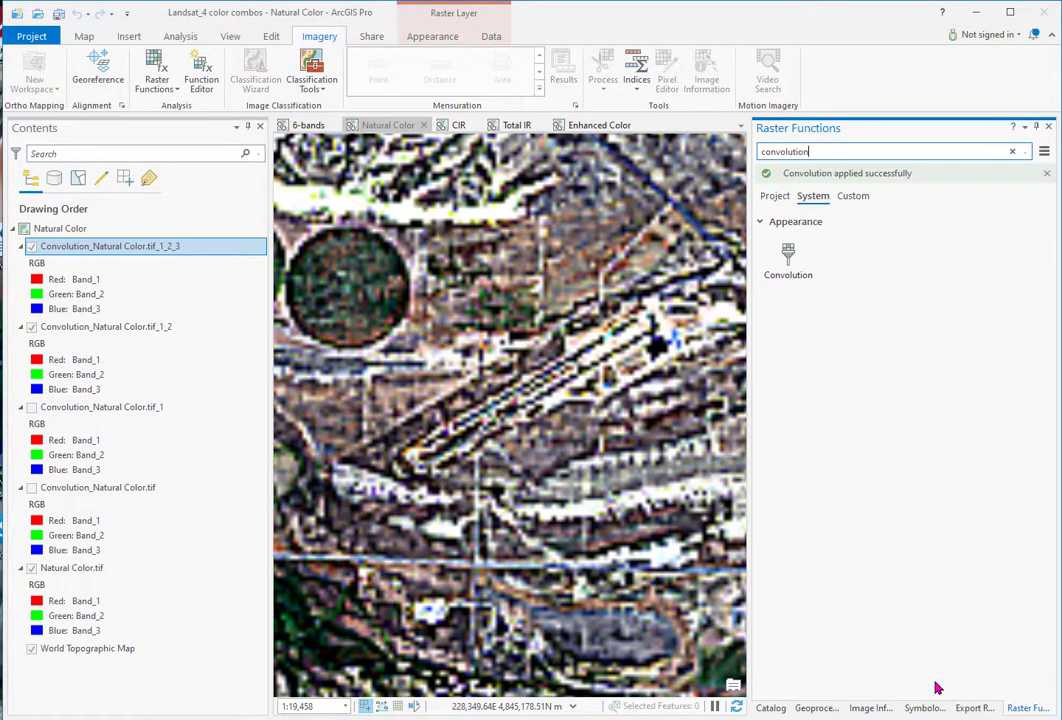
left_click(938, 684)
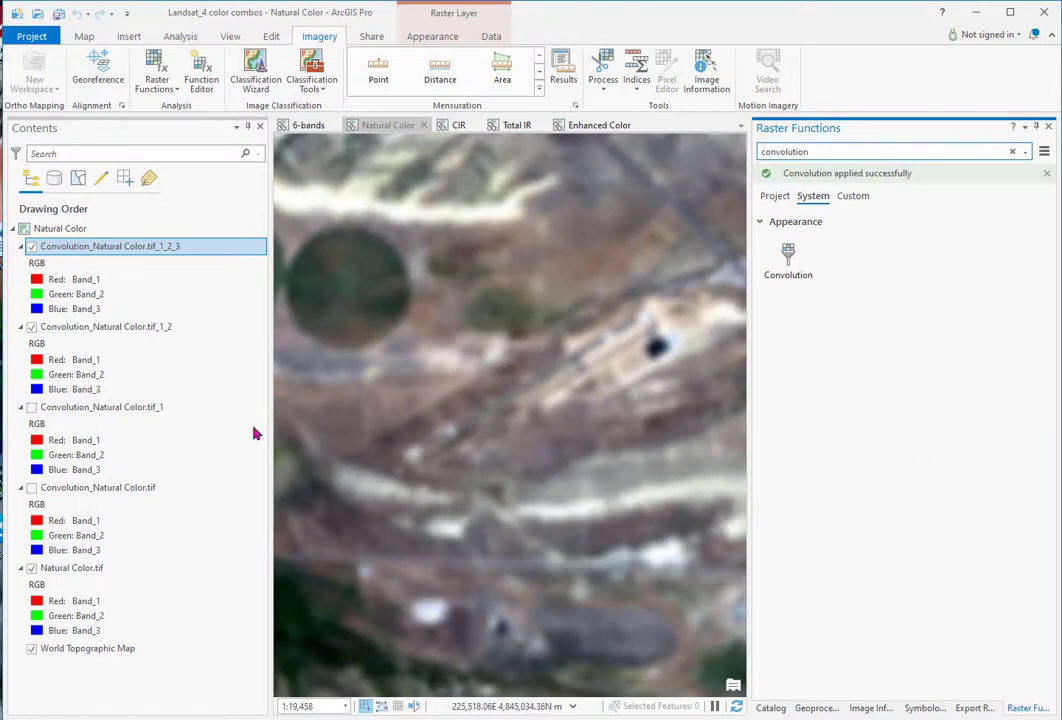
- Toggle the Smoothing 3x3 and Sharpening 3x3 layers to compare, then hide both
left_click(31, 327)
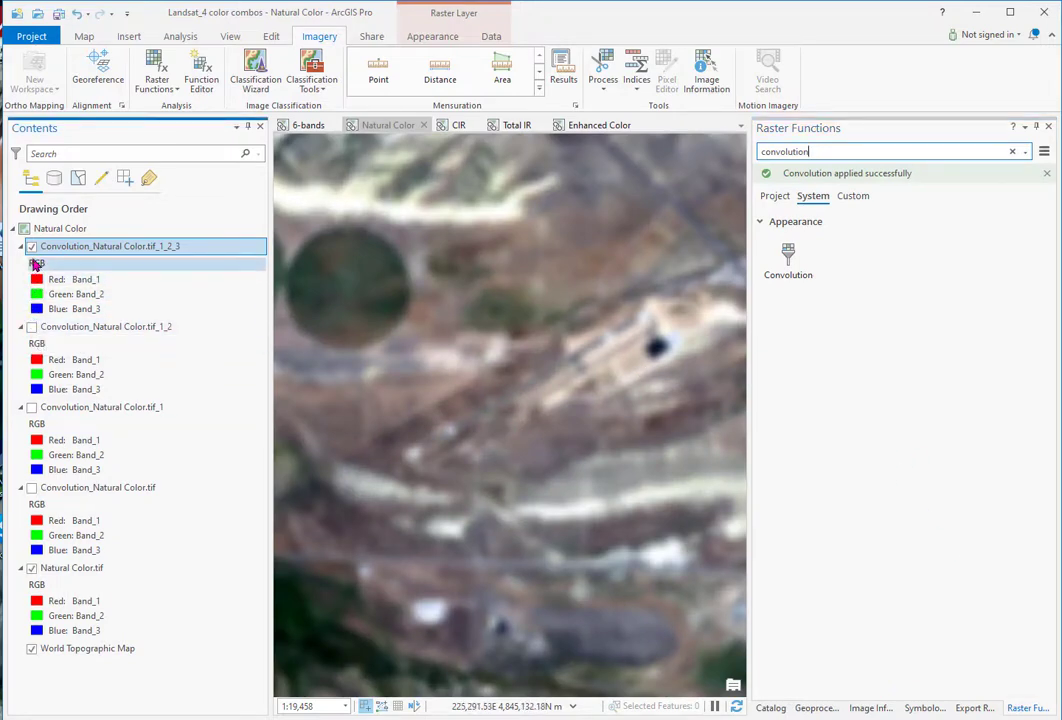
left_click(31, 246)
left_click(31, 246)
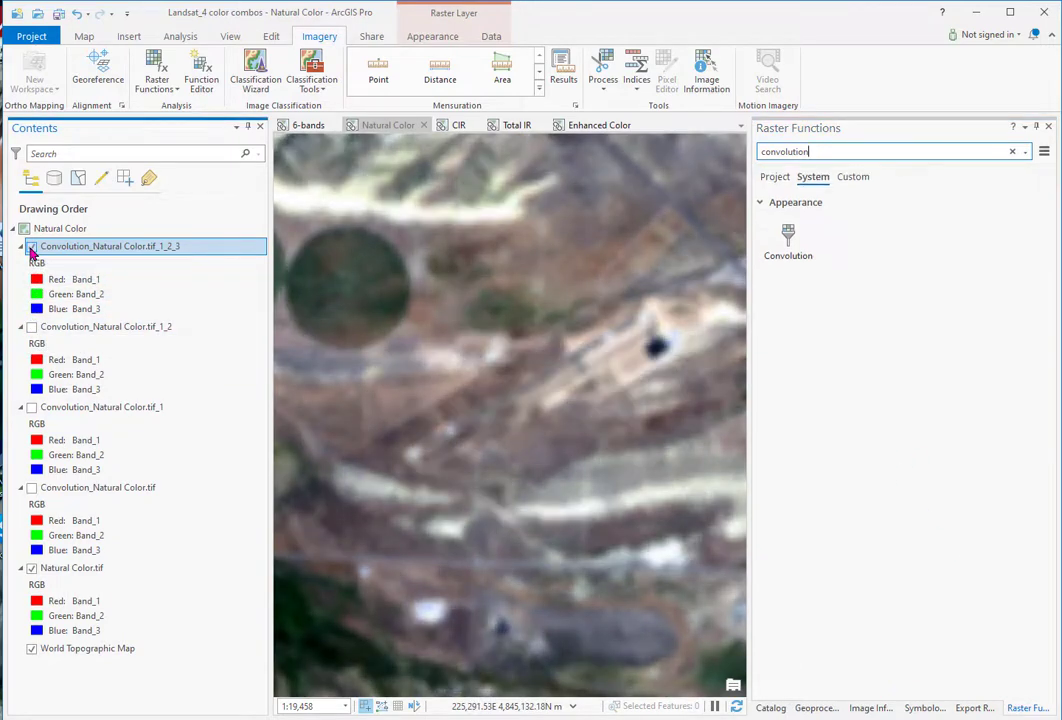
left_click(31, 246)
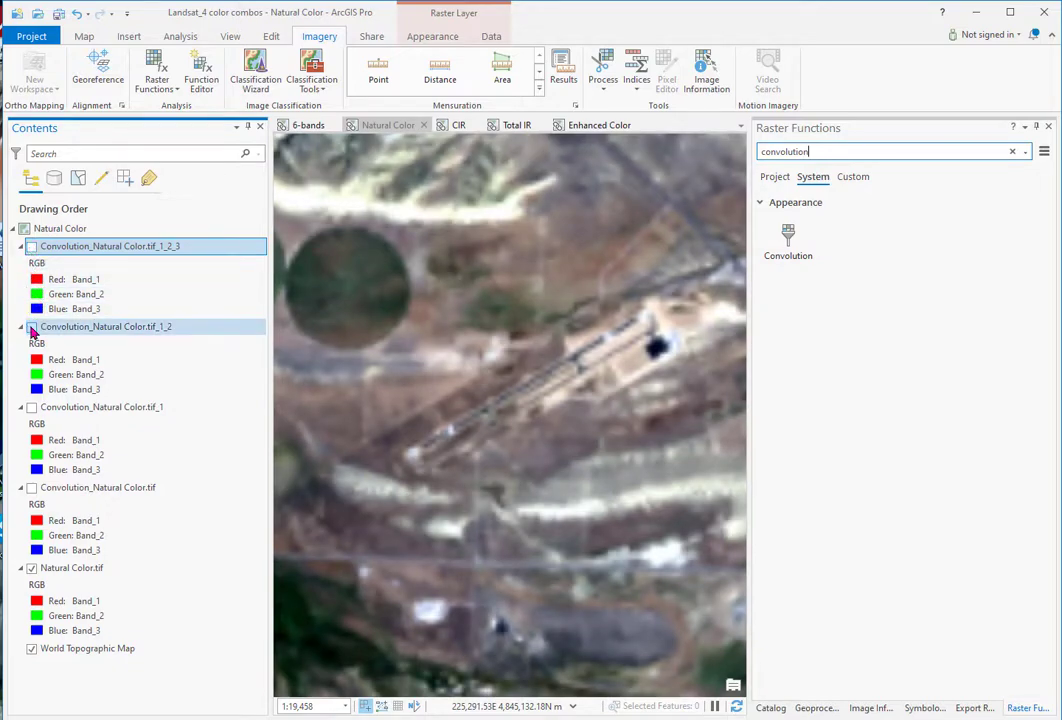
left_click(31, 327)
left_click(31, 327)
left_click(31, 327)
left_click(31, 327)
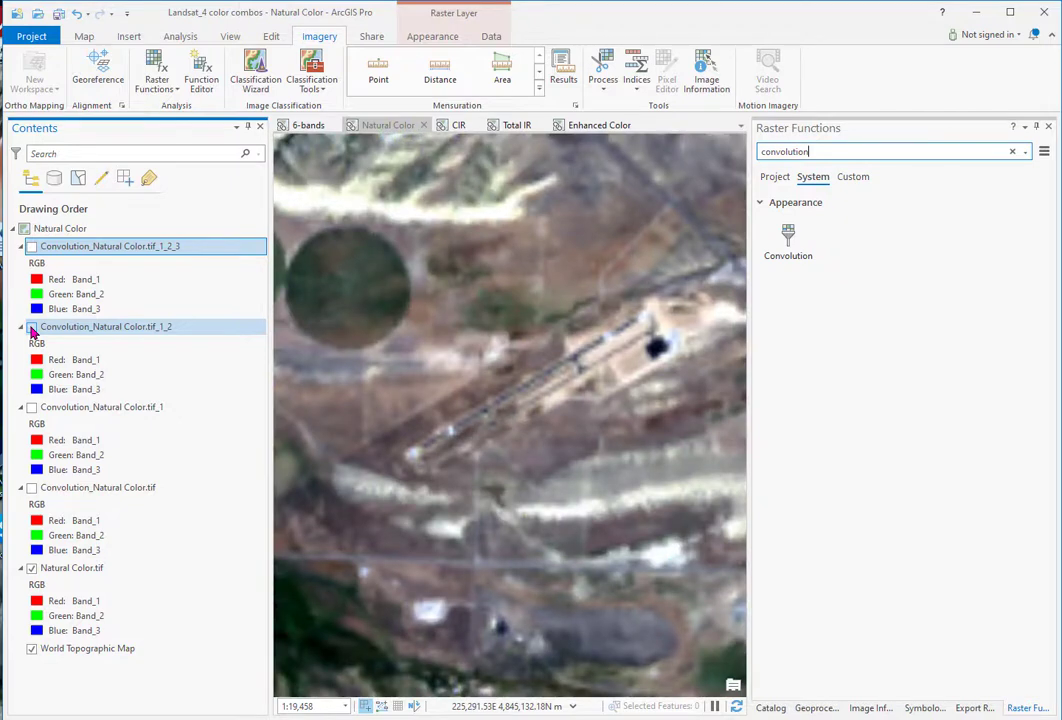